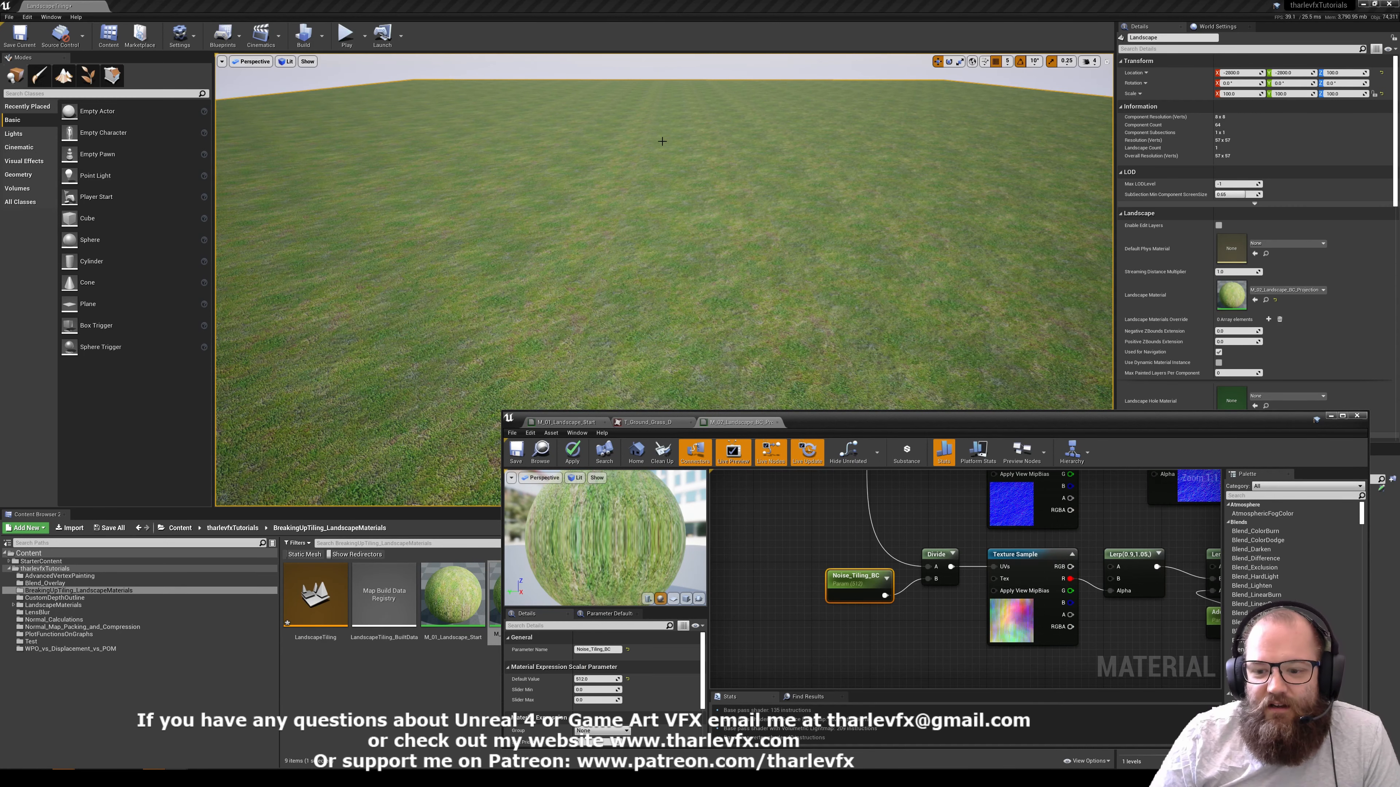
Set the default value of the Noise_Tiling_BC parameter to 3*256 in the landscape material graph
{"action": "key", "text": "s"}
{"action": "right_click_drag", "start_coordinate": [676, 139], "coordinate": [676, 190]}
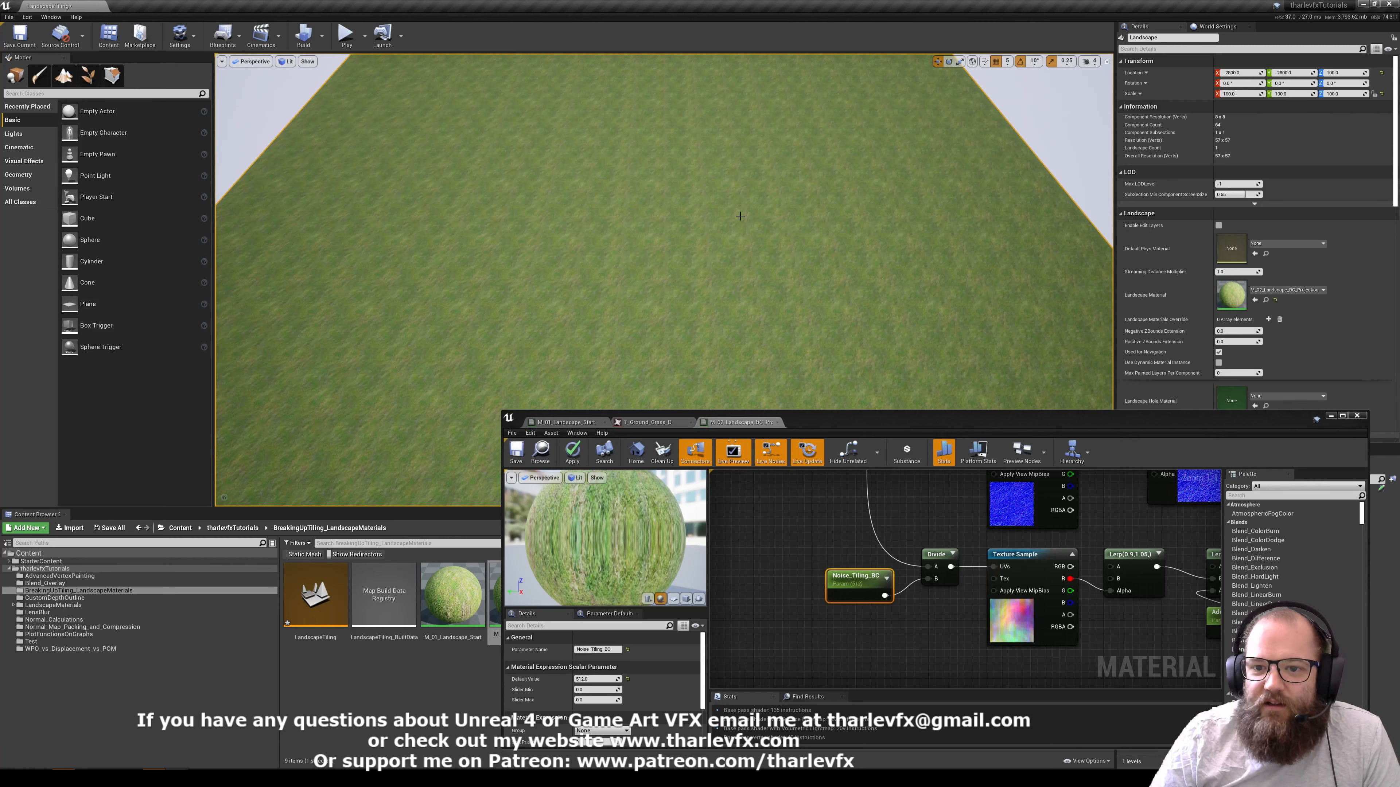
{"action": "left_click", "coordinate": [880, 592]}
{"action": "left_click", "coordinate": [595, 679]}
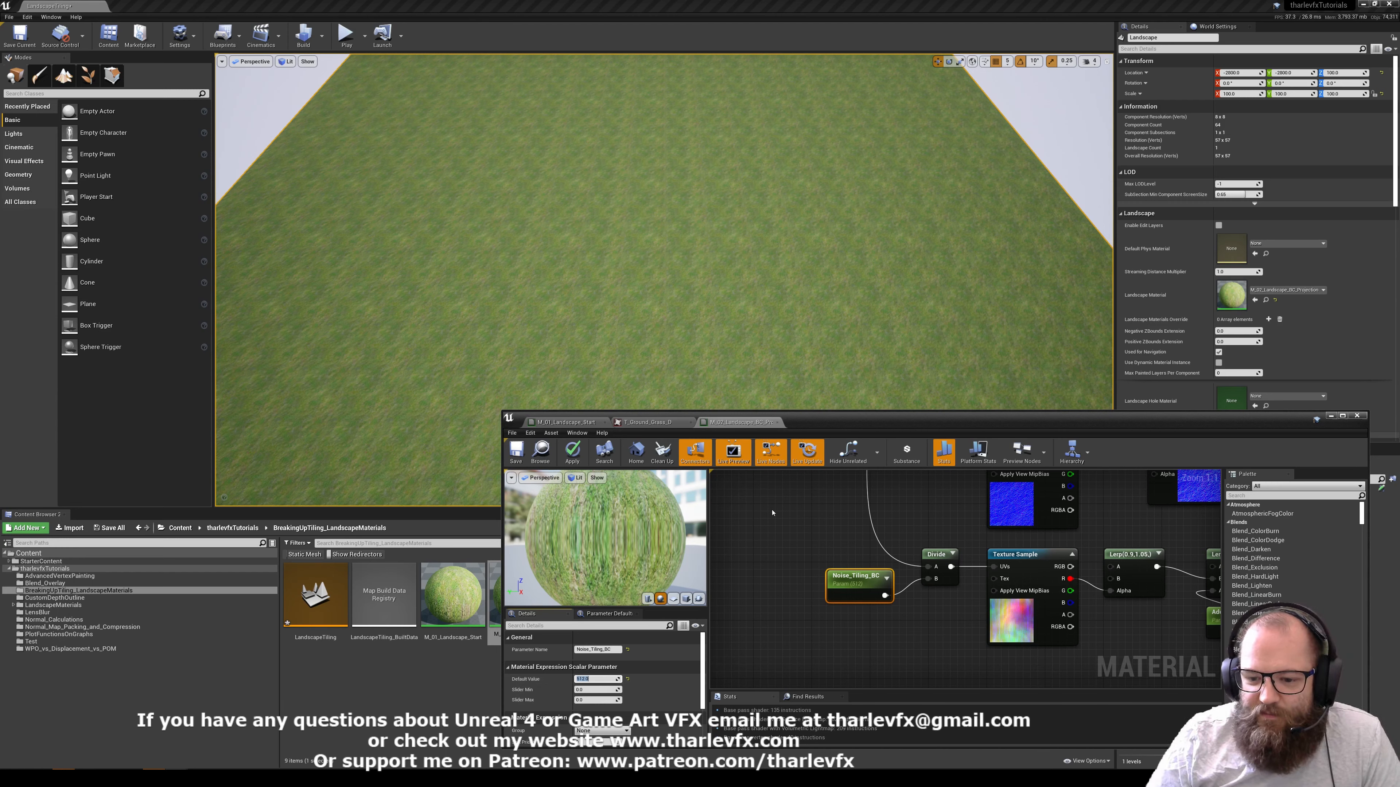
{"action": "right_click_drag", "start_coordinate": [798, 519], "coordinate": [788, 560]}
{"action": "left_click", "coordinate": [782, 593]}
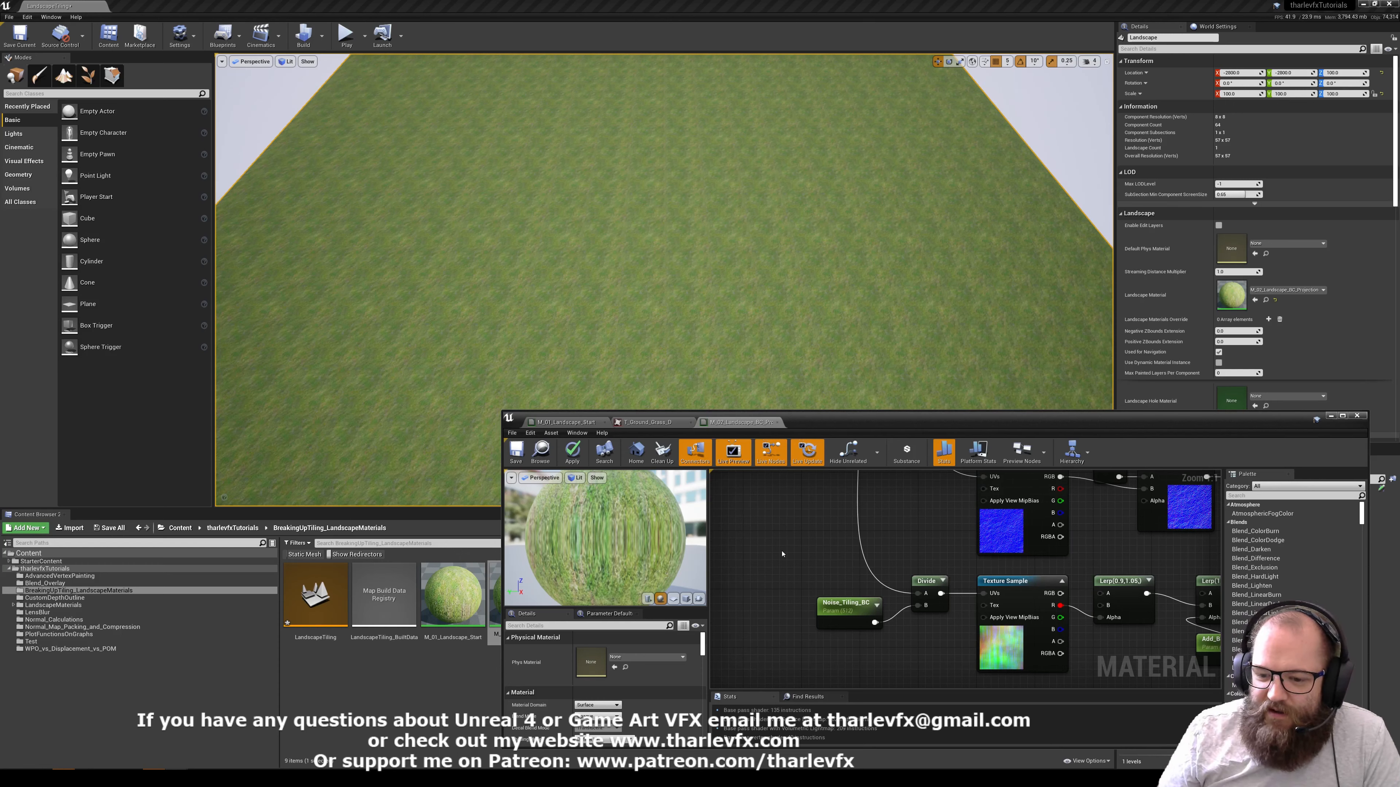
{"action": "right_click_drag", "start_coordinate": [783, 554], "coordinate": [790, 687]}
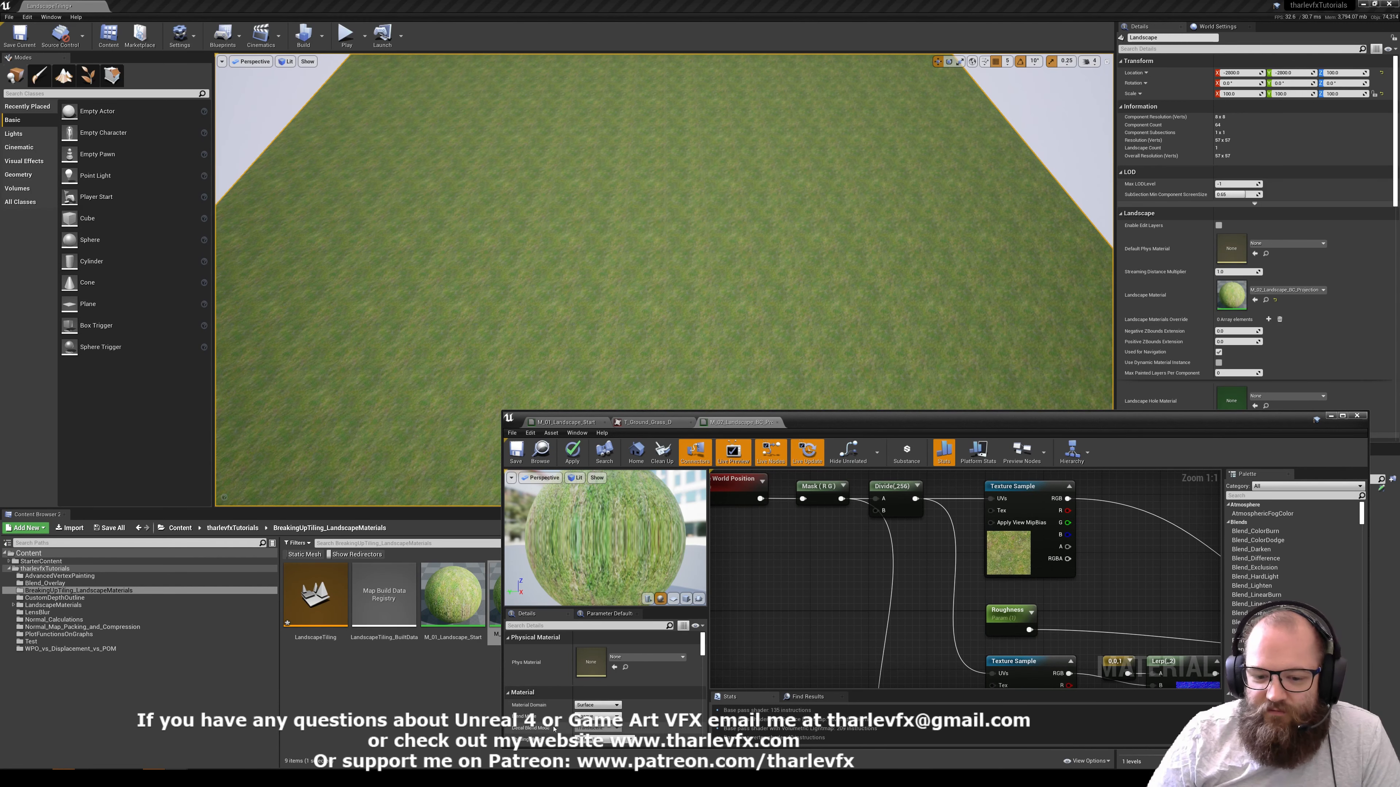
{"action": "right_click_drag", "start_coordinate": [882, 684], "coordinate": [889, 435]}
{"action": "left_click", "coordinate": [867, 569]}
{"action": "left_click", "coordinate": [605, 679]}
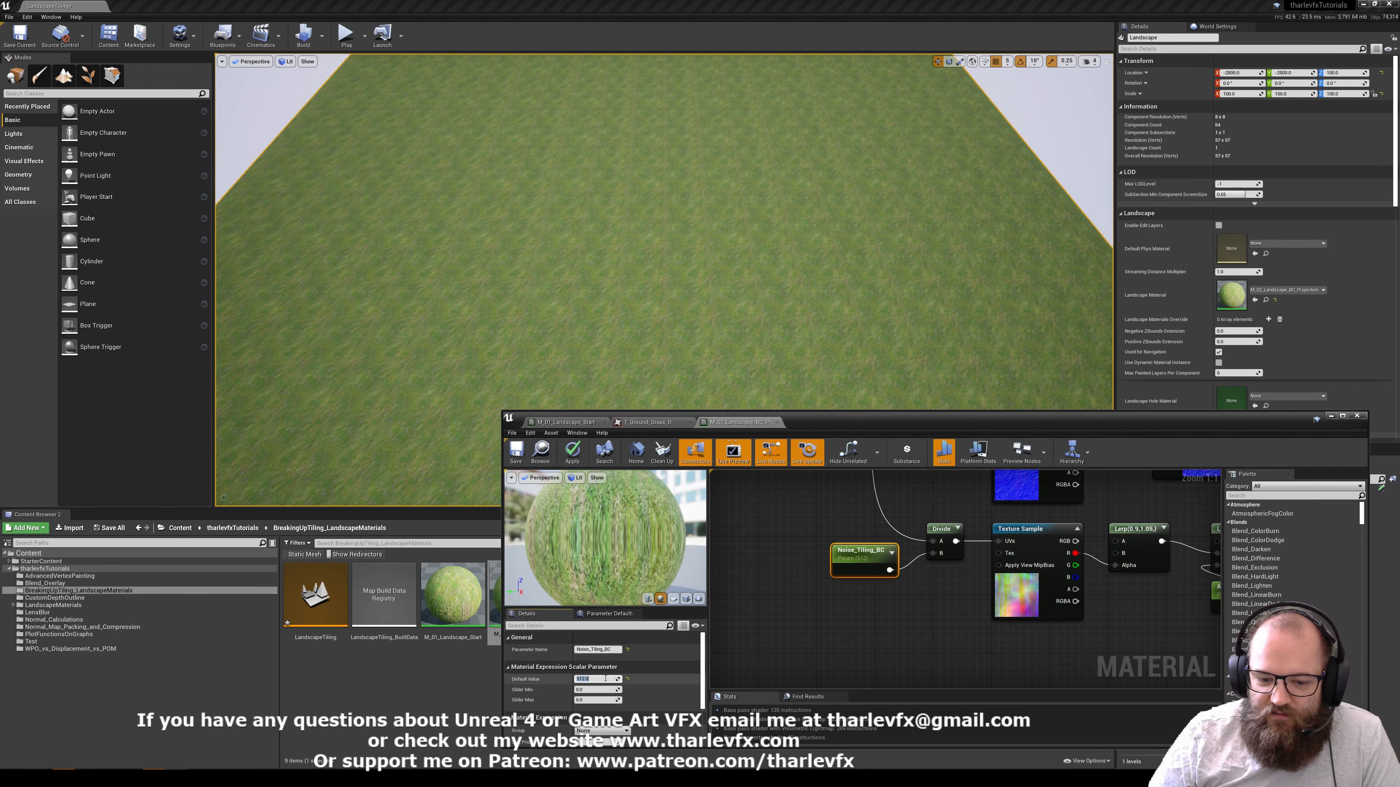
{"action": "type", "text": "3*256"}
{"action": "key", "text": "Return"}
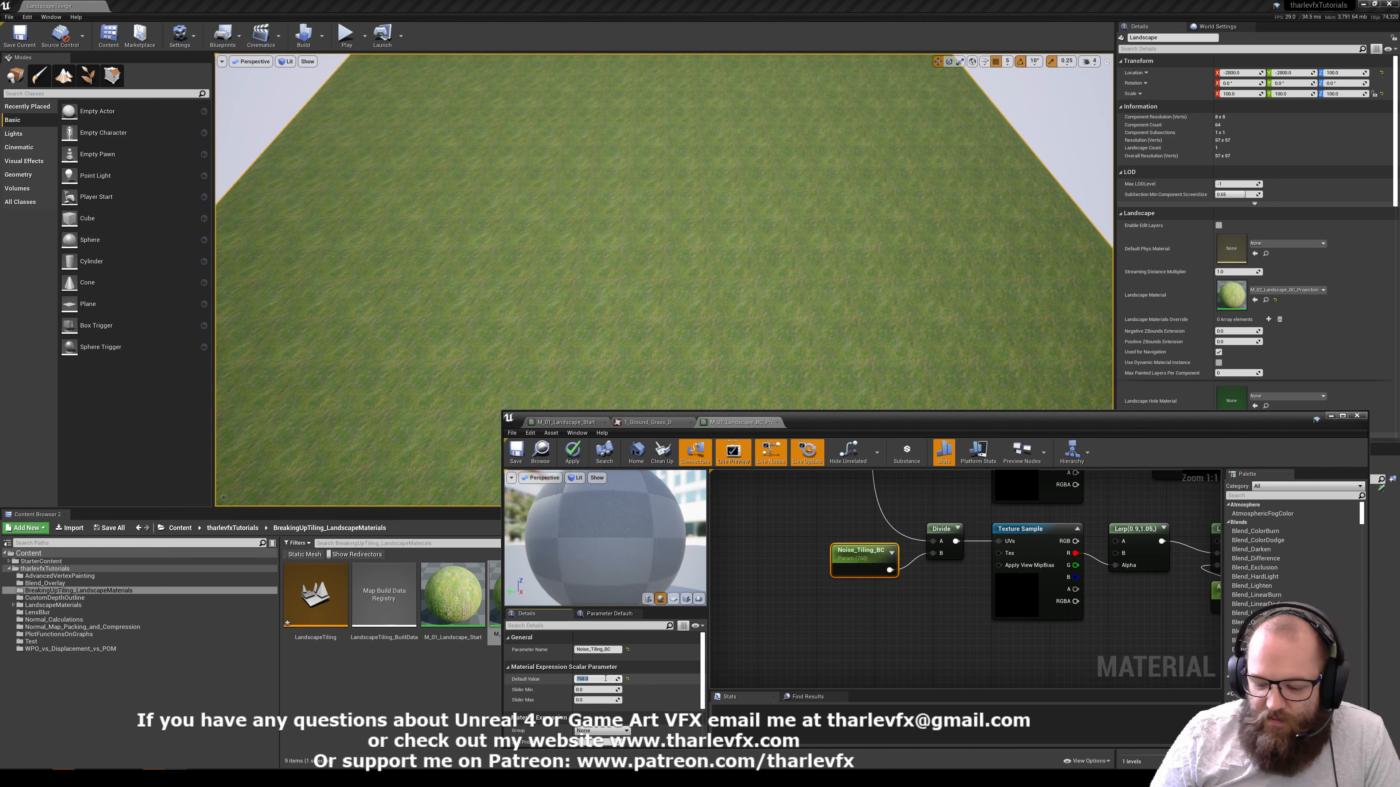
Raise the Noise_Tiling_BC default value to 5*256 to enlarge the noise tiling
{"action": "type", "text": "5*256"}
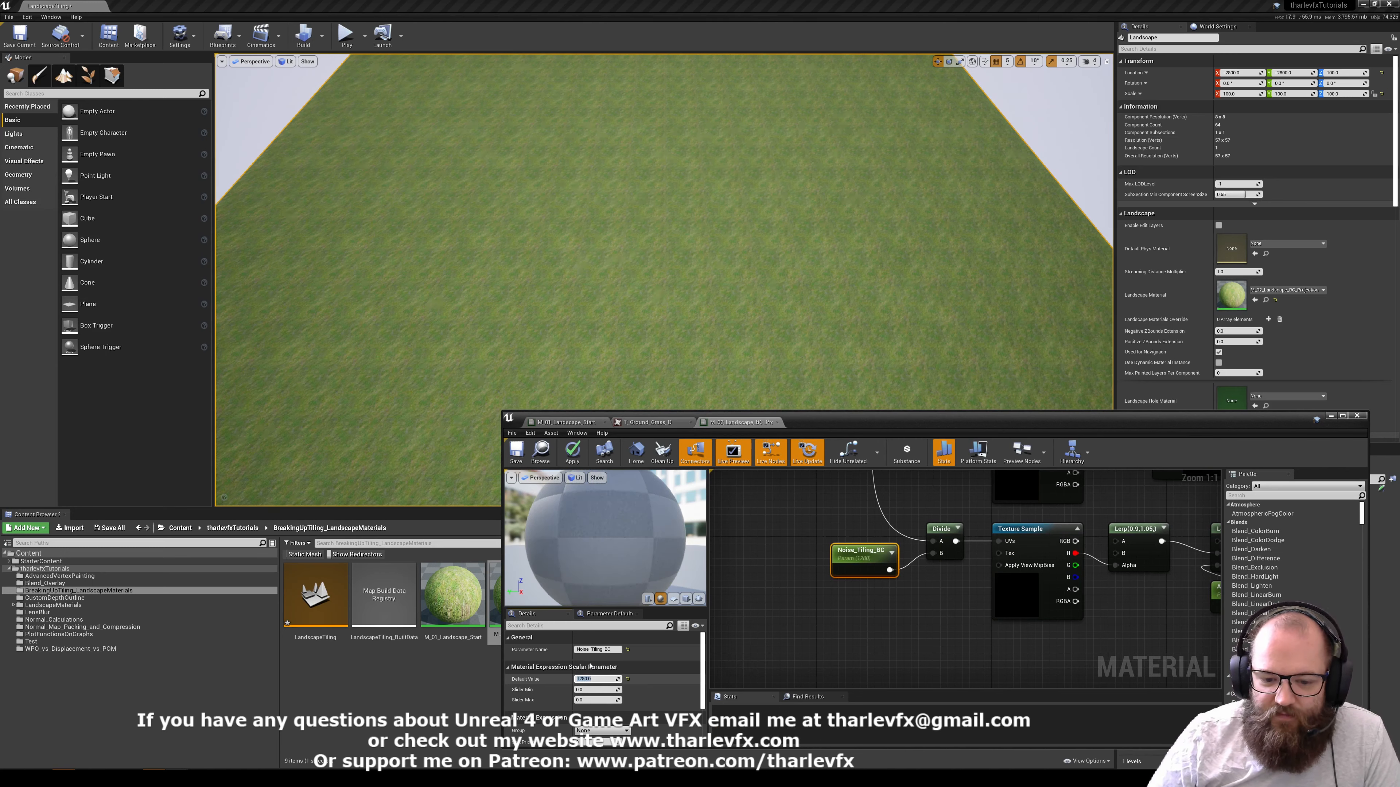
{"action": "key", "text": "Return"}
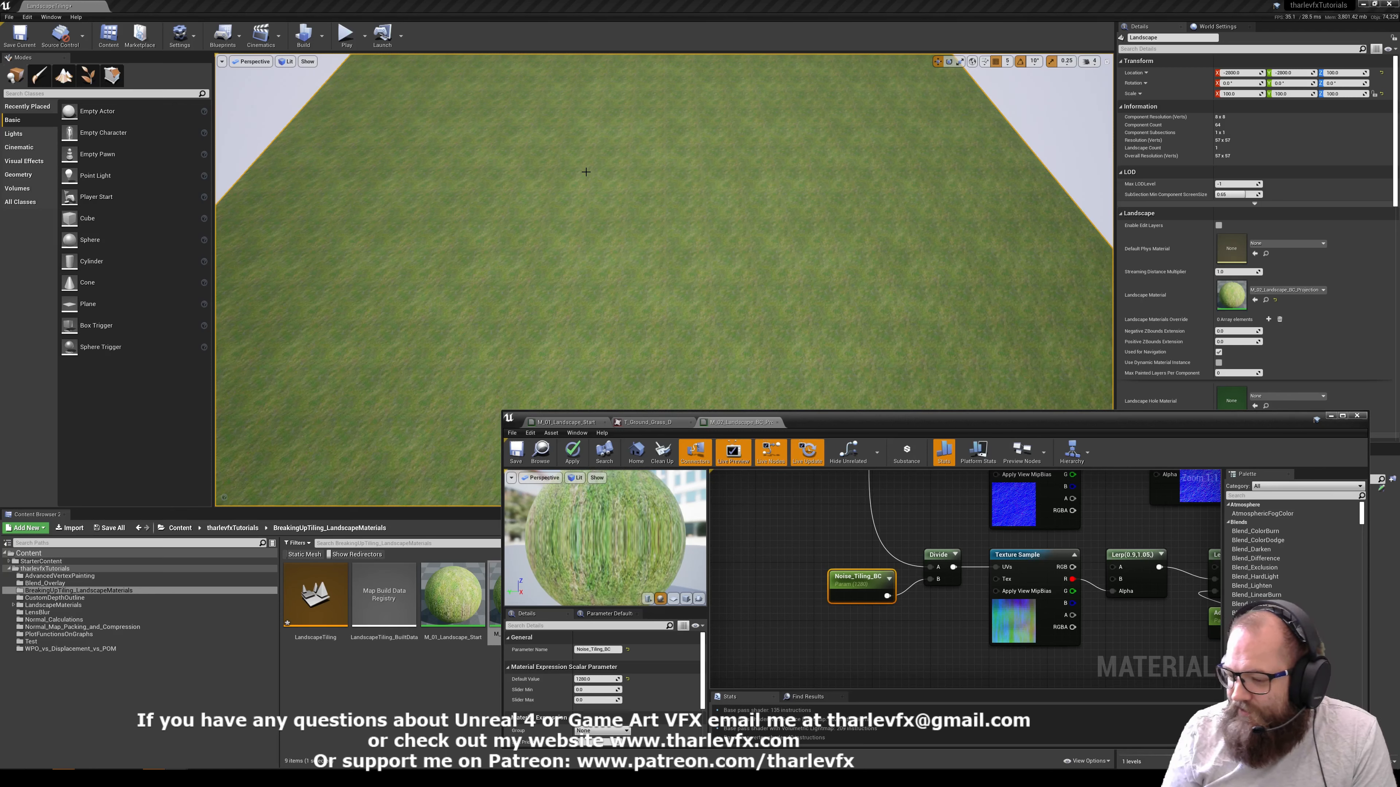
{"action": "right_click_drag", "start_coordinate": [860, 483], "coordinate": [833, 680]}
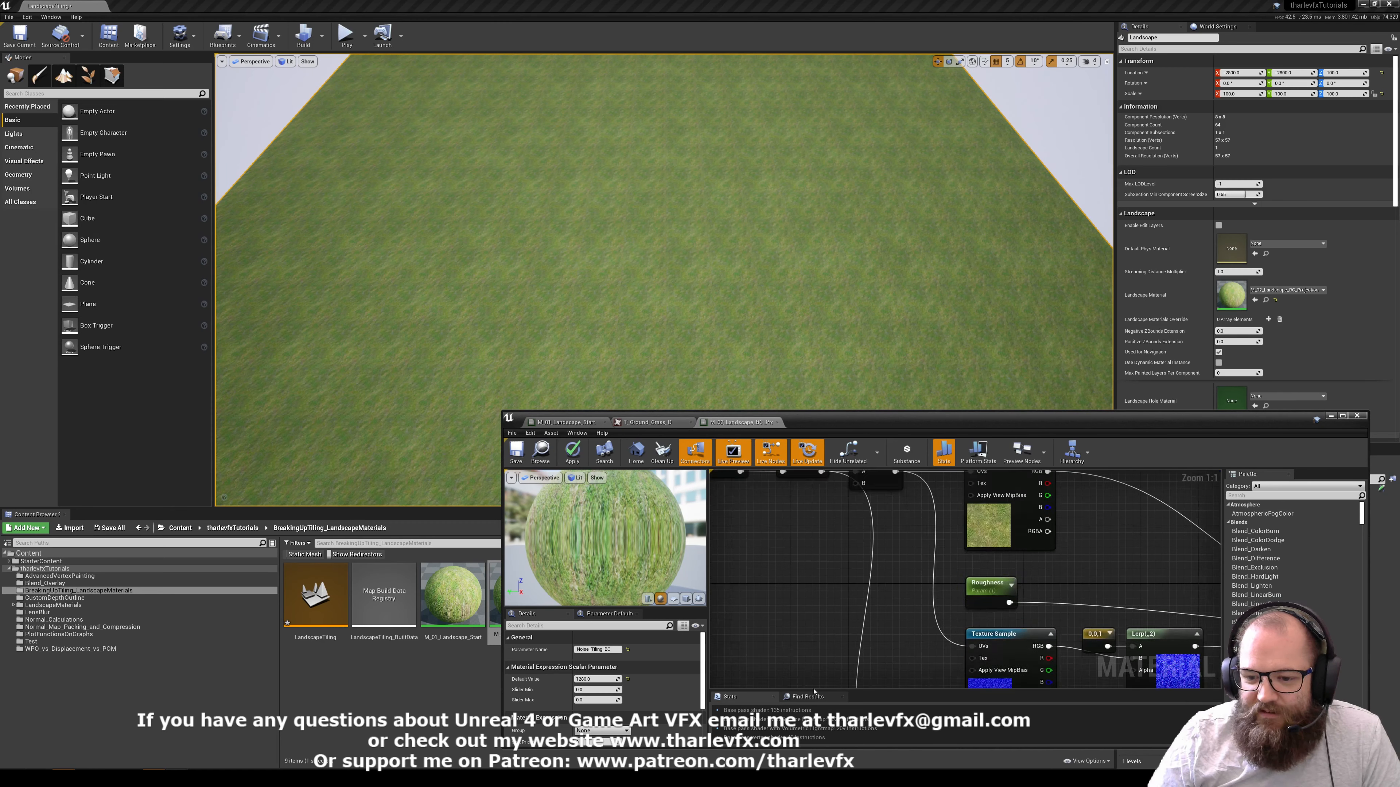
{"action": "right_click_drag", "start_coordinate": [834, 560], "coordinate": [818, 635]}
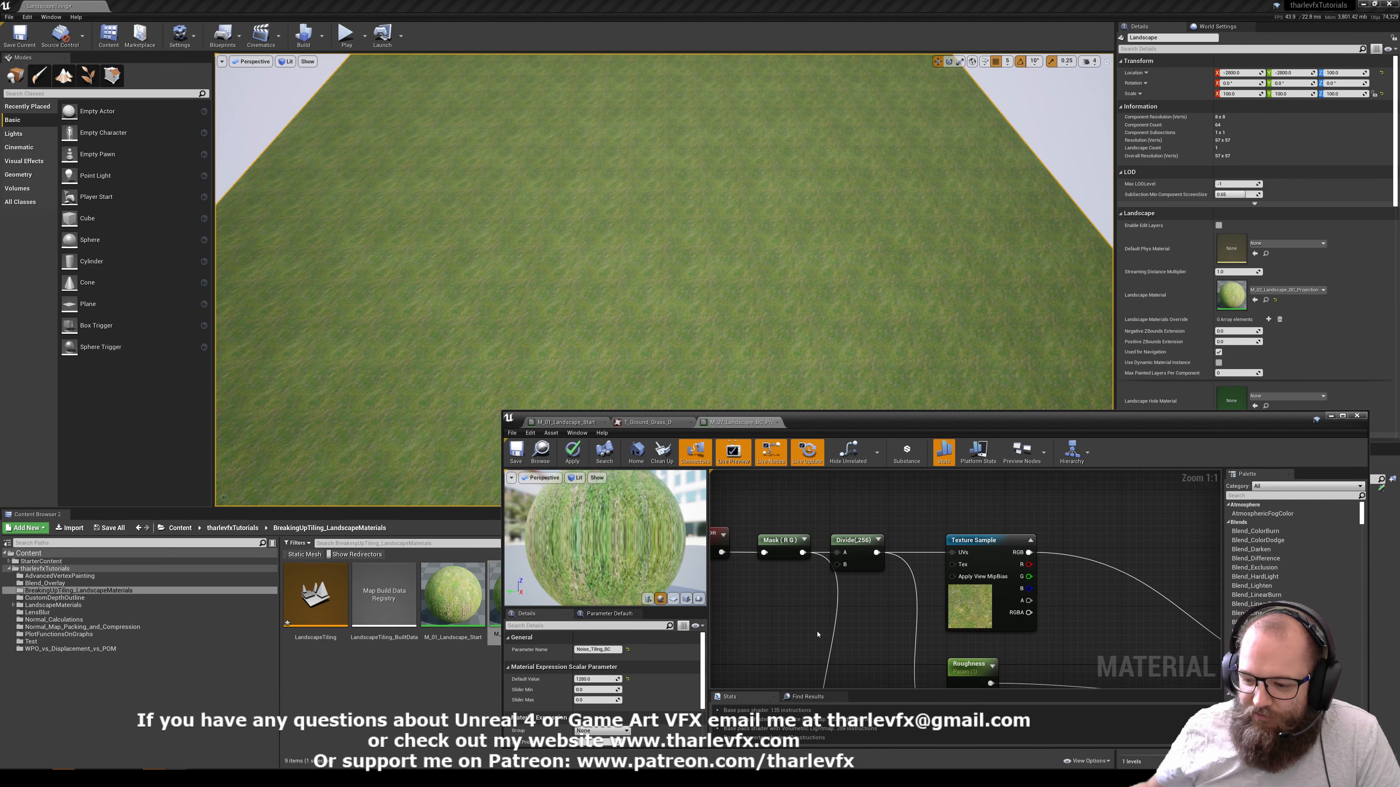
{"action": "right_click_drag", "start_coordinate": [818, 635], "coordinate": [811, 542]}
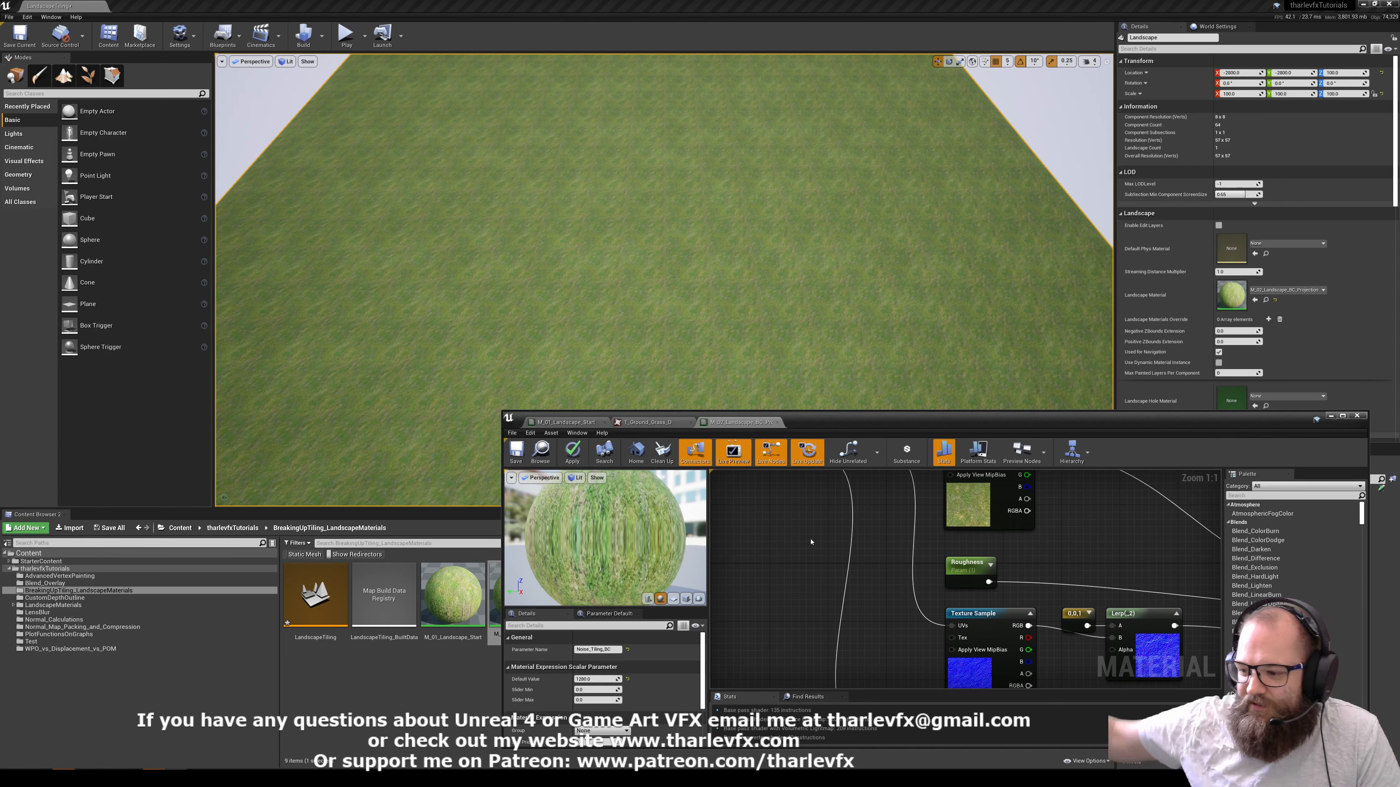
{"action": "right_click_drag", "start_coordinate": [826, 488], "coordinate": [845, 575]}
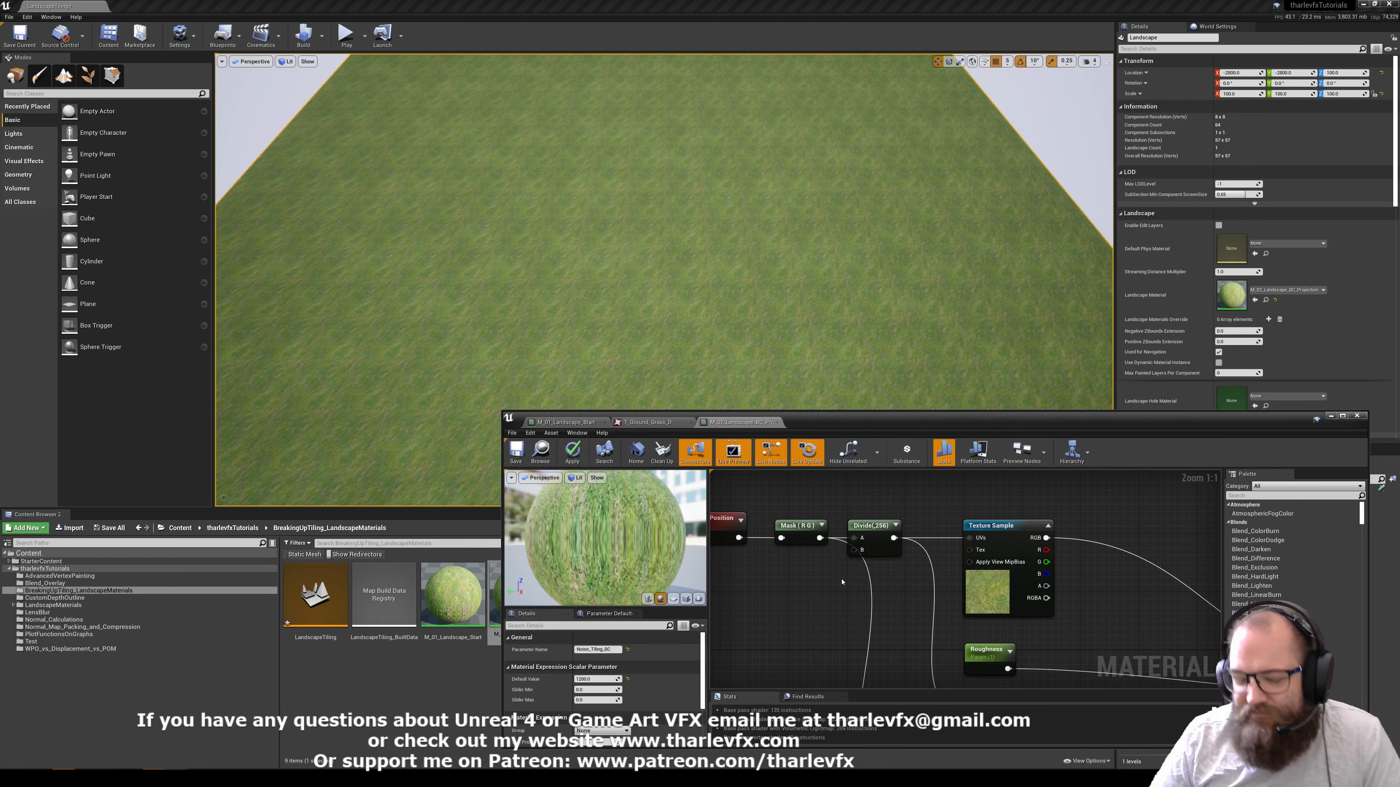
Try larger default values for Noise_Tiling_BC, scrubbing up into the thousands and back down to roughly 1200
{"action": "right_click_drag", "start_coordinate": [829, 684], "coordinate": [828, 501]}
{"action": "left_click", "coordinate": [827, 507]}
{"action": "left_click", "coordinate": [841, 670]}
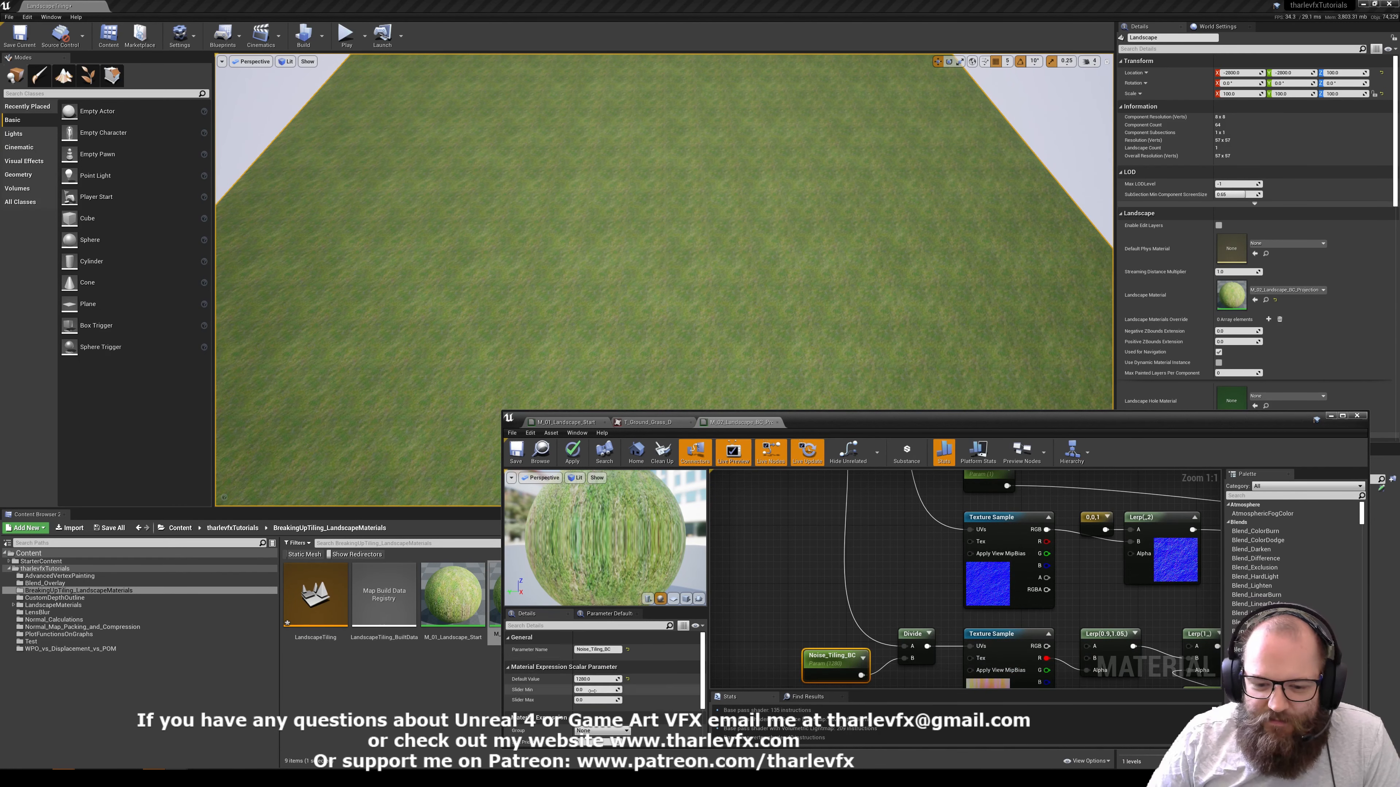
{"action": "left_click_drag", "start_coordinate": [596, 679], "coordinate": [628, 679]}
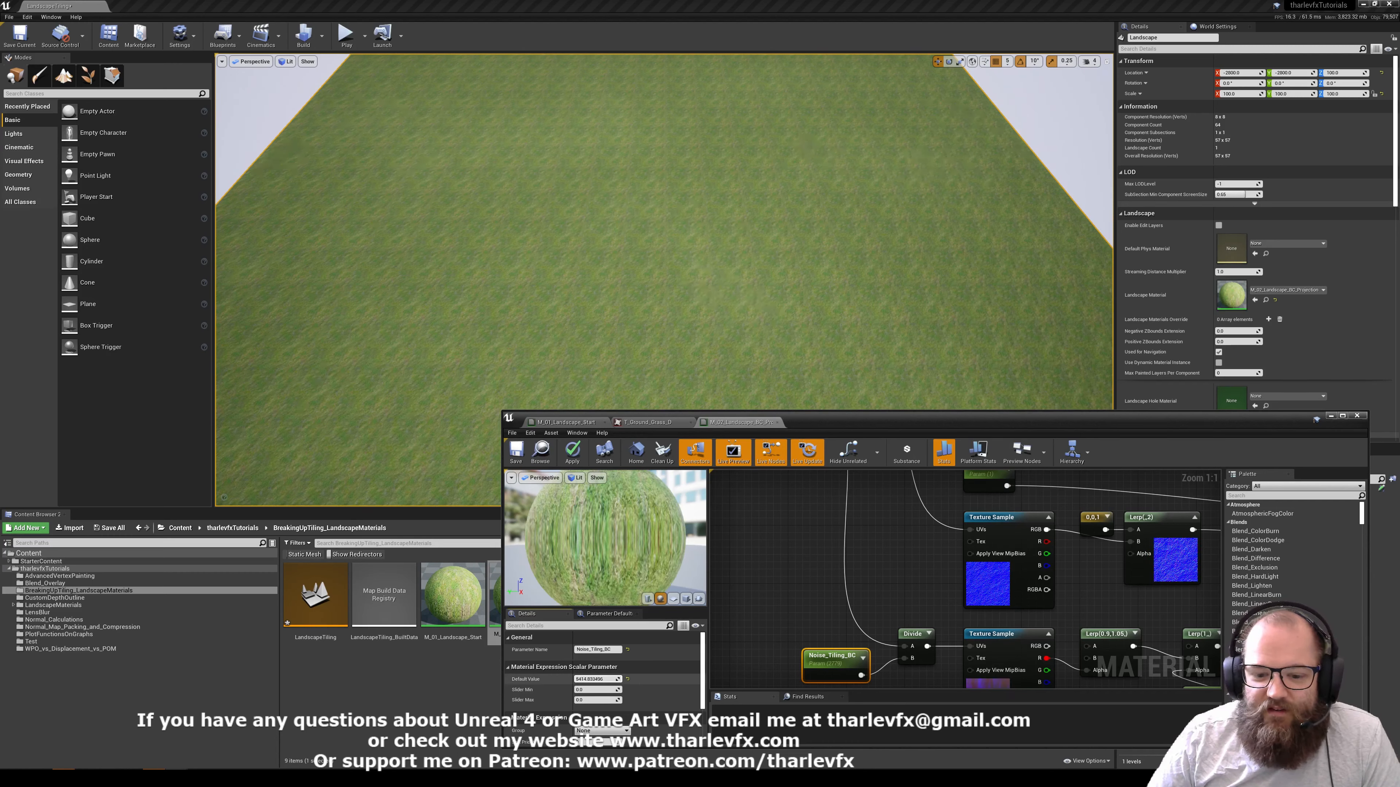
{"action": "left_click_drag", "start_coordinate": [595, 680], "coordinate": [568, 679]}
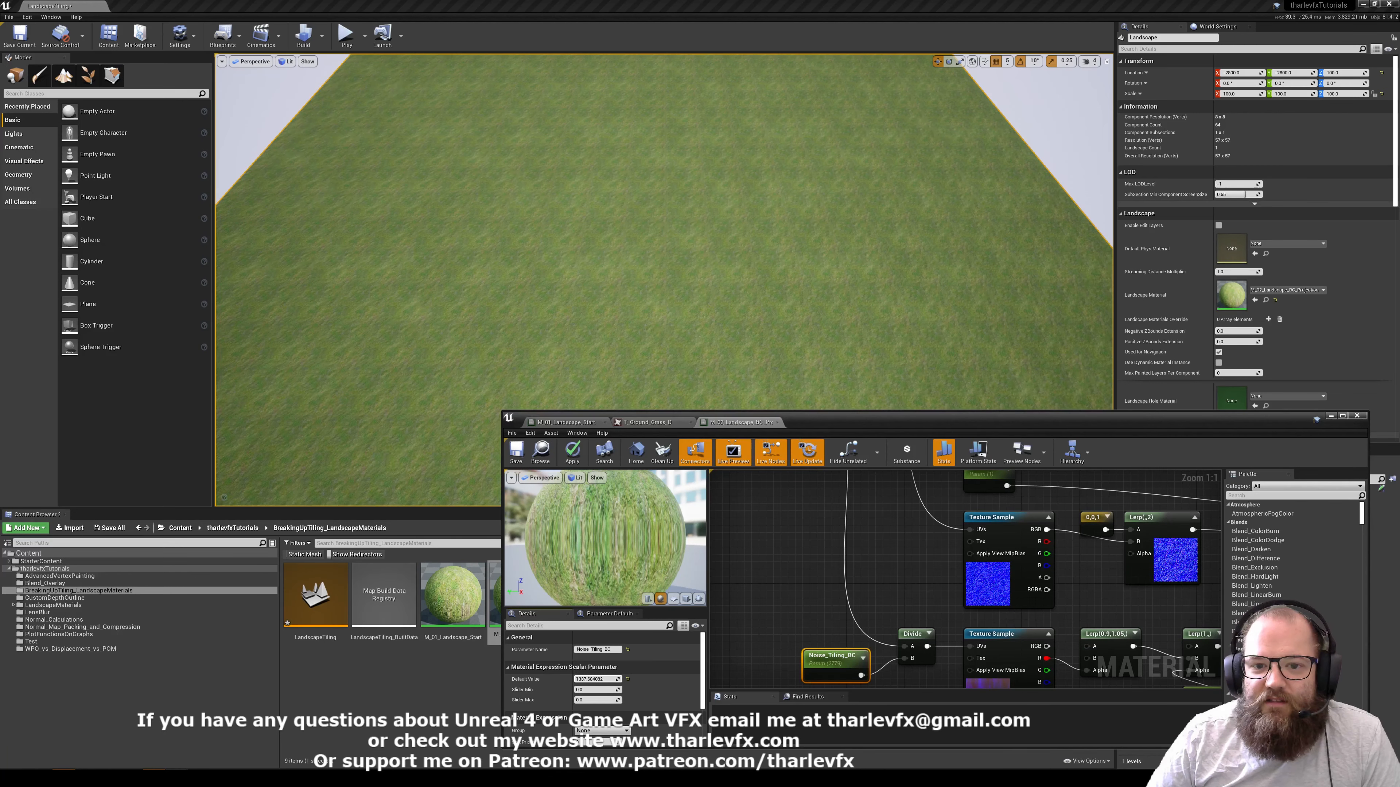
Compare the landscape's visible tiling between the overhead view of bookmark 1 and the ground-level view of bookmark 2
{"action": "mouse_move", "coordinate": [638, 97]}
{"action": "right_mouse_down"}
{"action": "mouse_move", "coordinate": [637, 72]}
{"action": "mouse_move", "coordinate": [637, 97]}
{"action": "right_mouse_up"}
{"action": "key", "text": "1"}
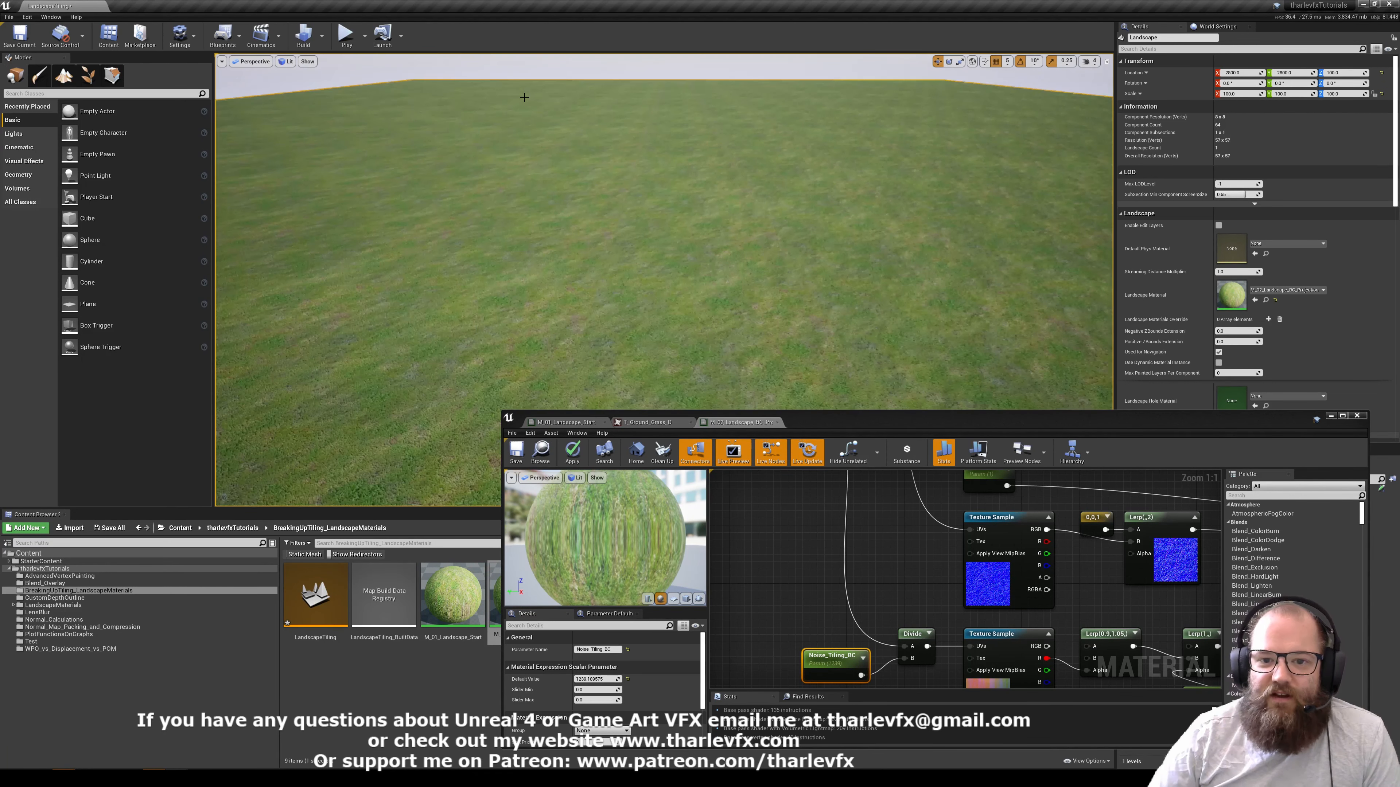
{"action": "key", "text": "2"}
{"action": "key", "text": "1"}
{"action": "key", "text": "2"}
{"action": "key", "text": "1"}
{"action": "key", "text": "2"}
{"action": "key", "text": "1"}
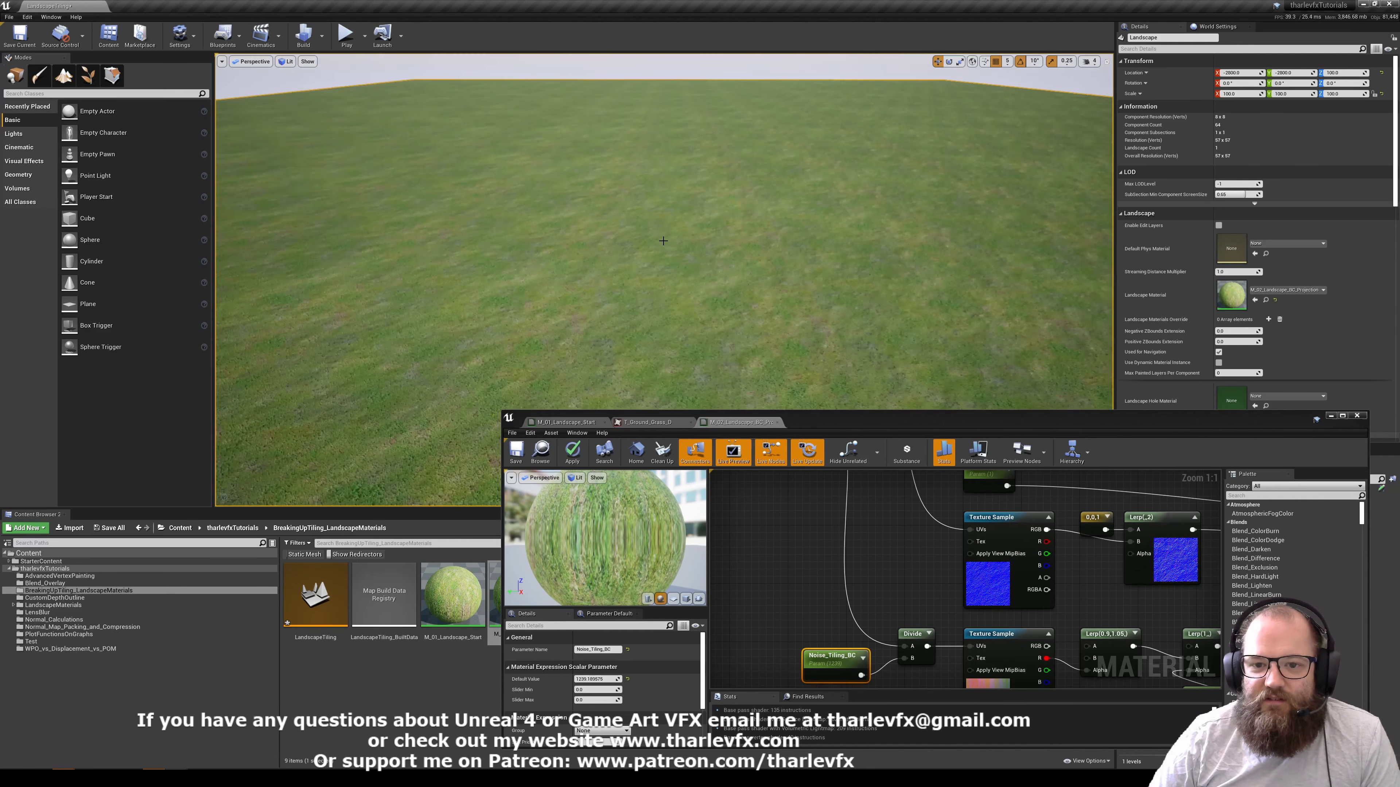
{"action": "key", "text": "1"}
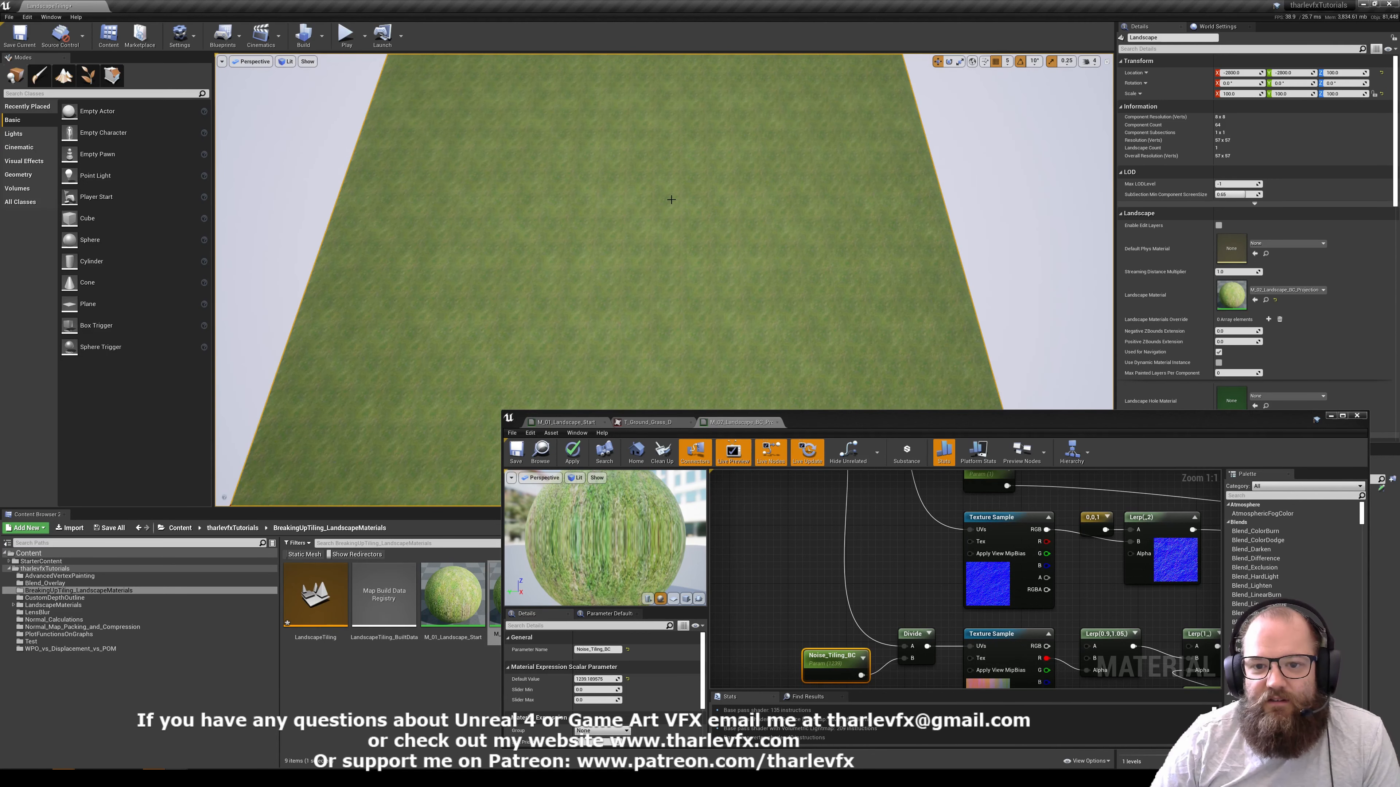
{"action": "key", "text": "2"}
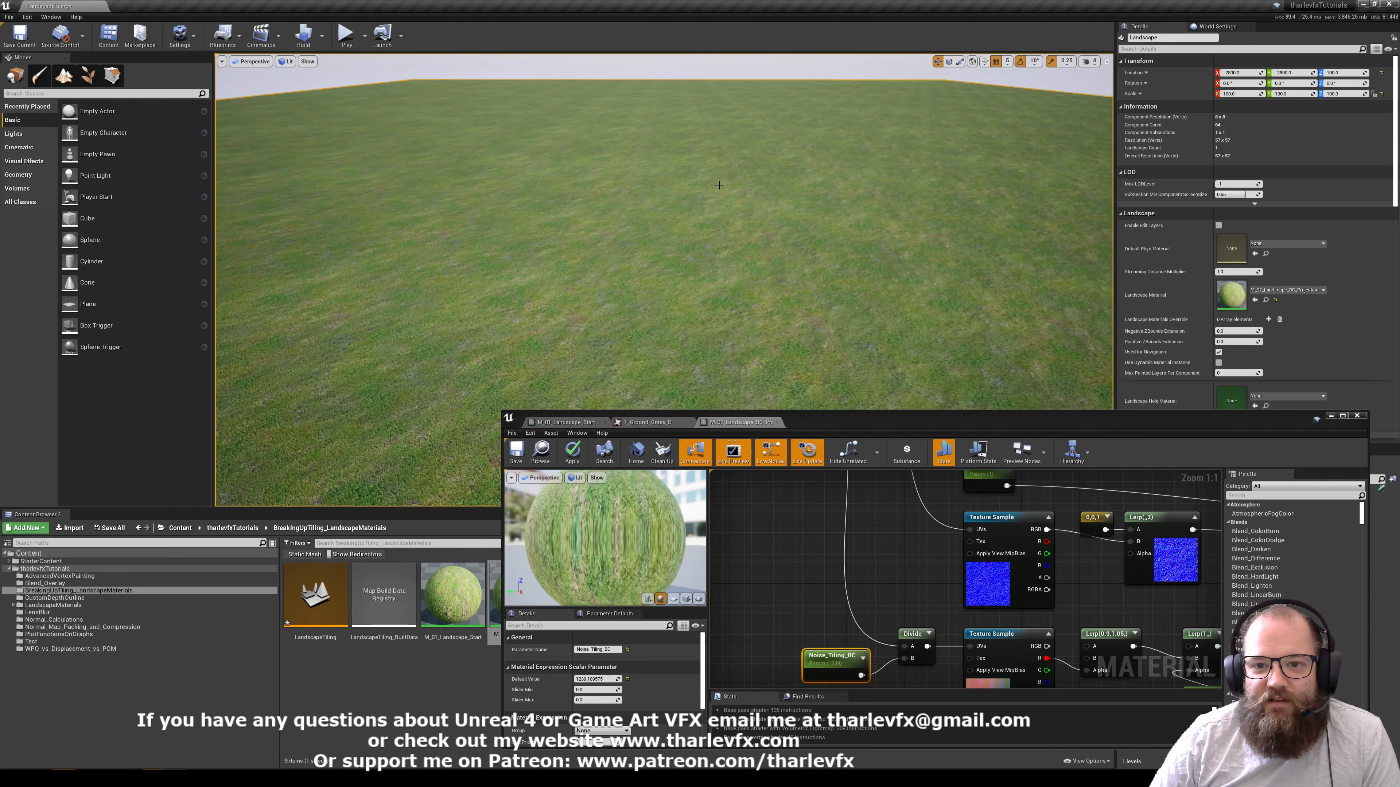
{"action": "key", "text": "1"}
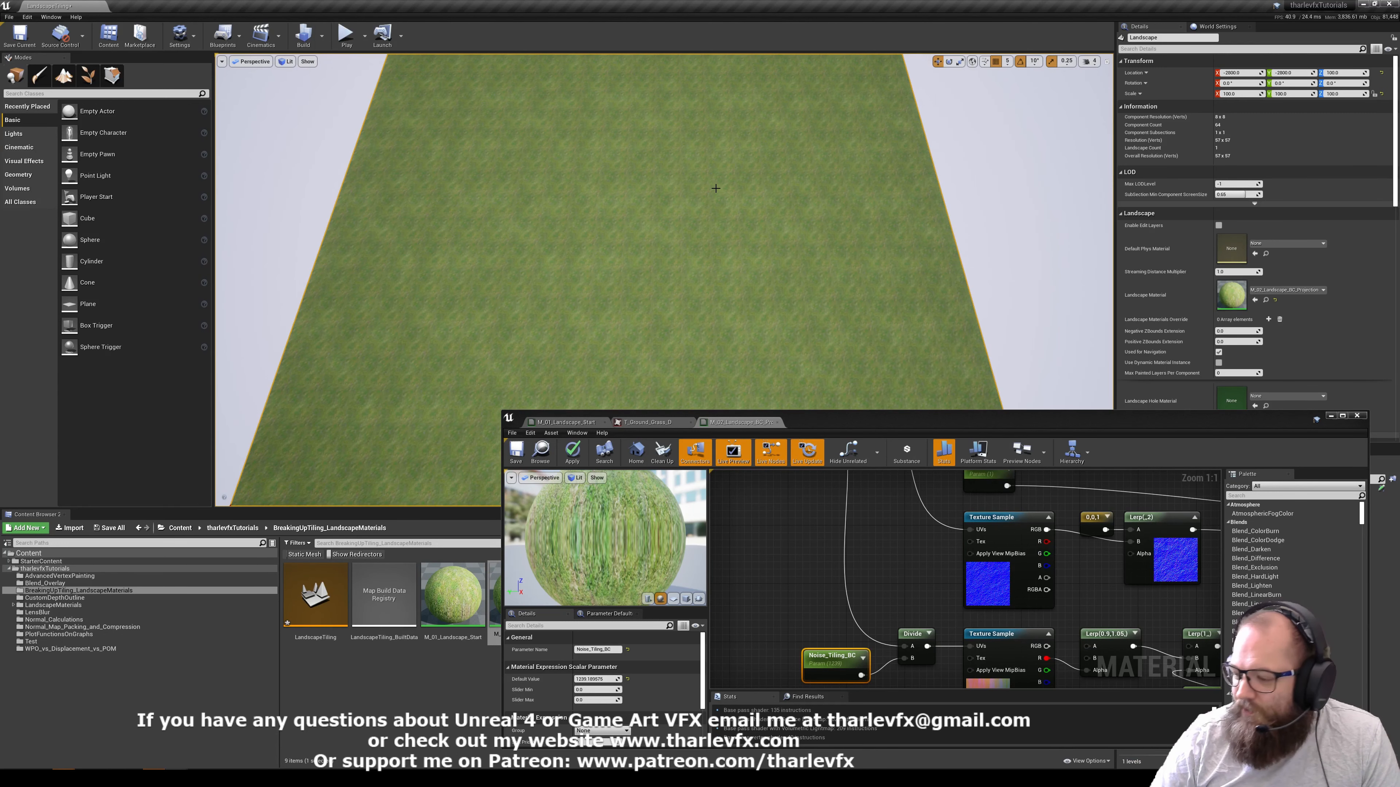
{"action": "key", "text": "2"}
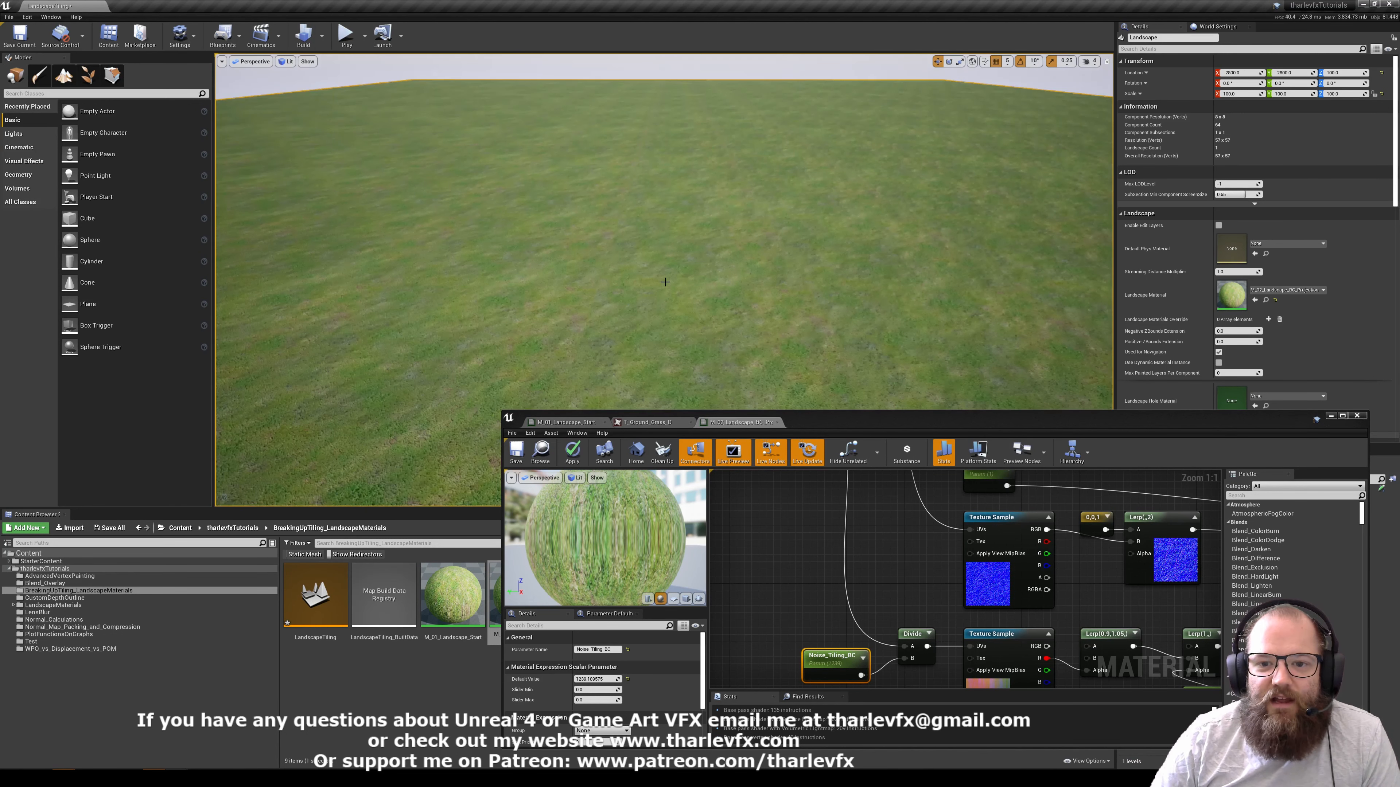
Review the viewport's options for setting and clearing camera bookmarks, and jump to bookmark 2
{"action": "right_click_drag", "start_coordinate": [608, 377], "coordinate": [660, 282]}
{"action": "left_click", "coordinate": [808, 640]}
{"action": "left_click", "coordinate": [222, 61]}
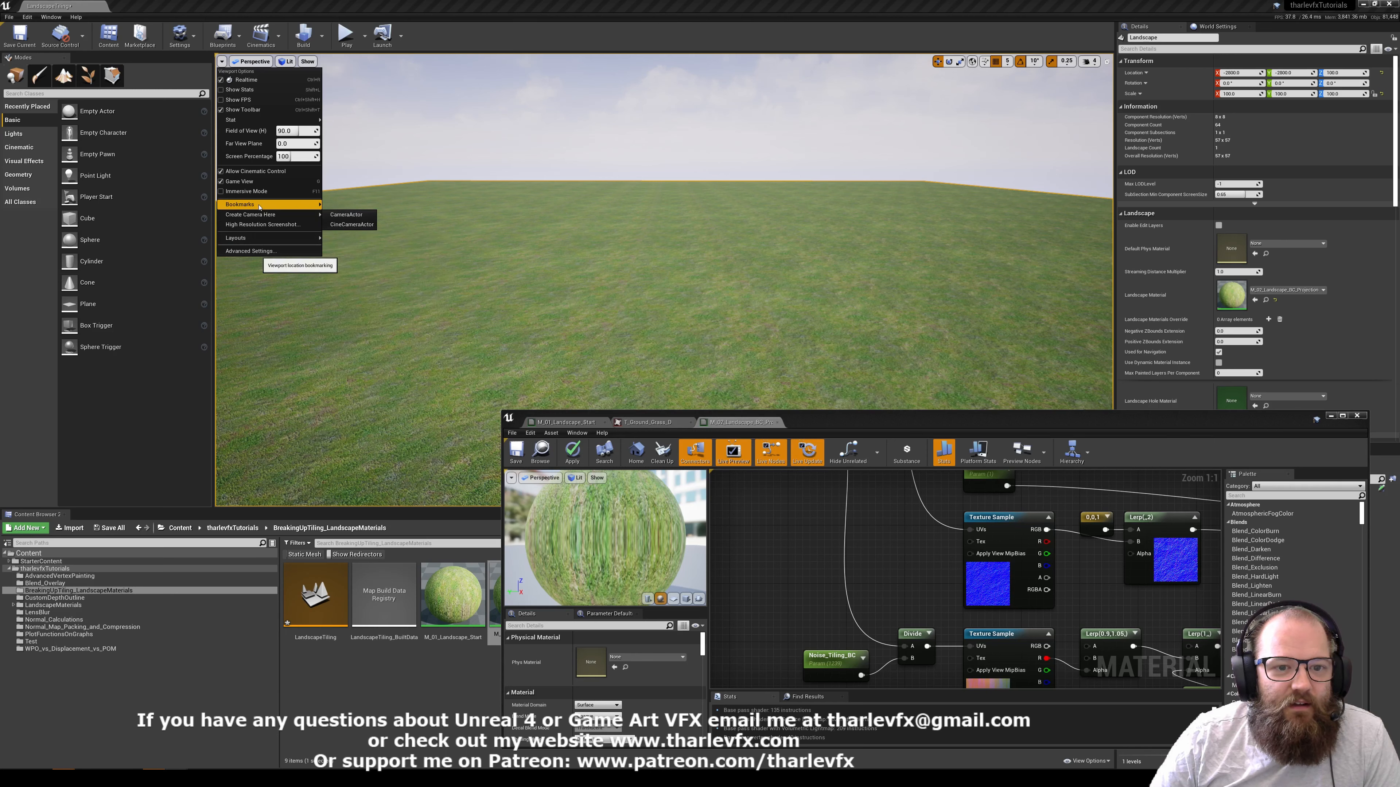
{"action": "mouse_move", "coordinate": [265, 204]}
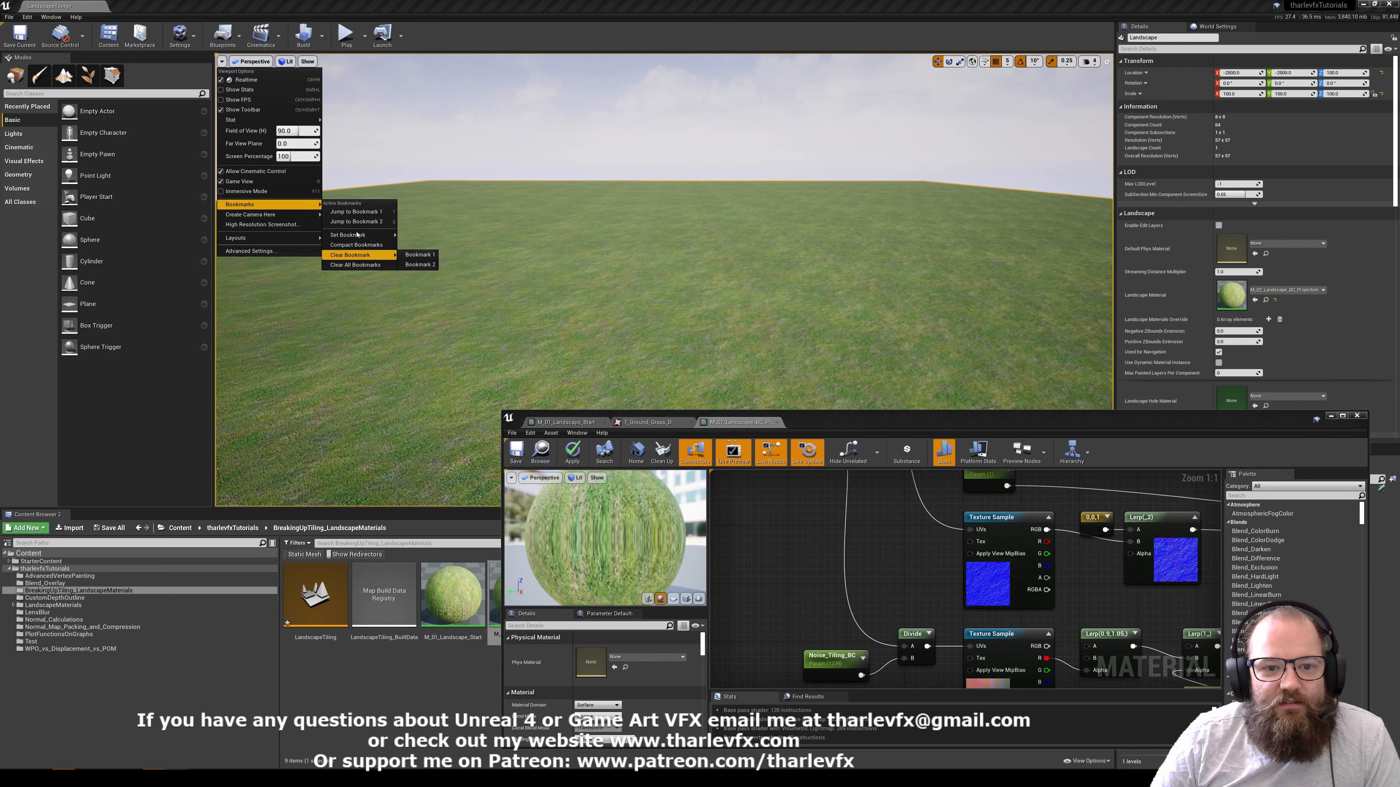
{"action": "mouse_move", "coordinate": [364, 235]}
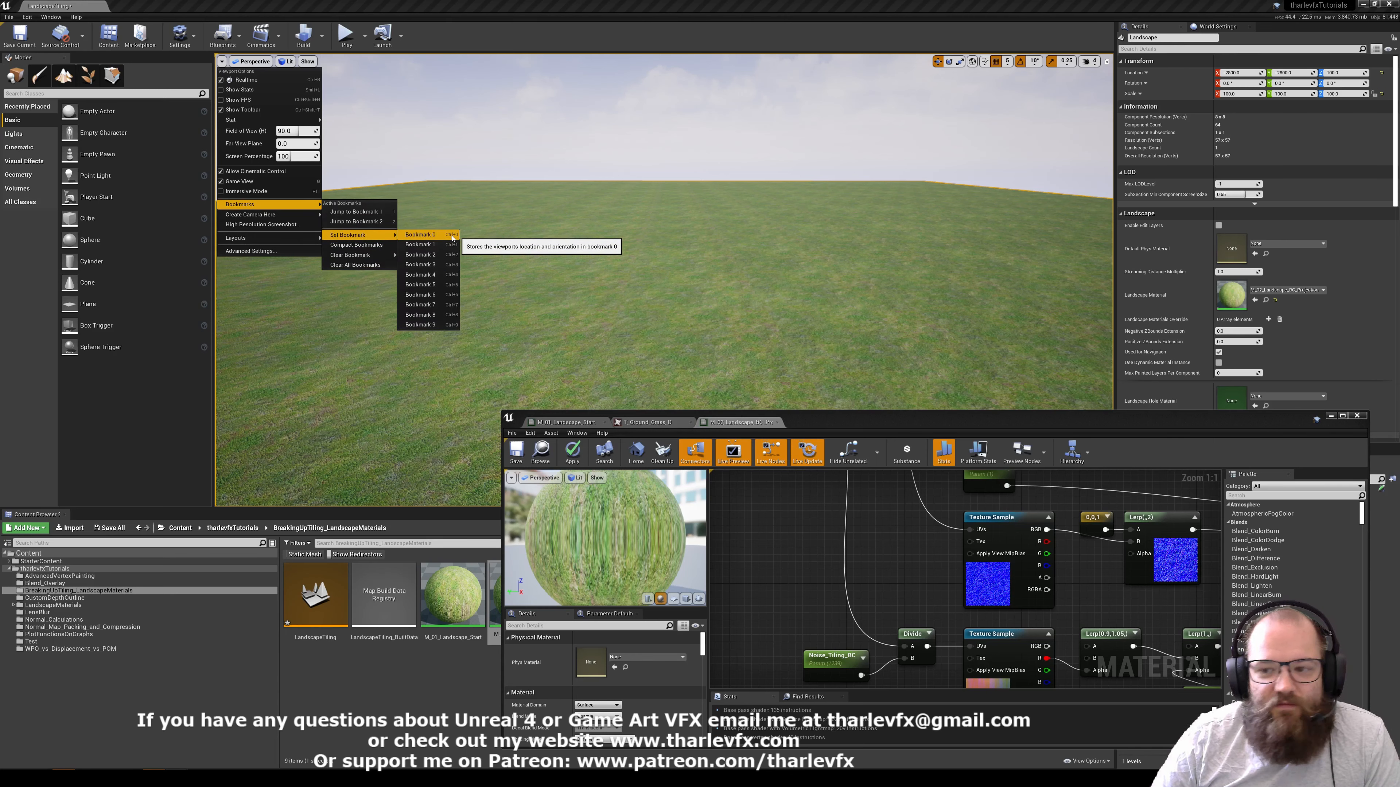
{"action": "mouse_move", "coordinate": [368, 262]}
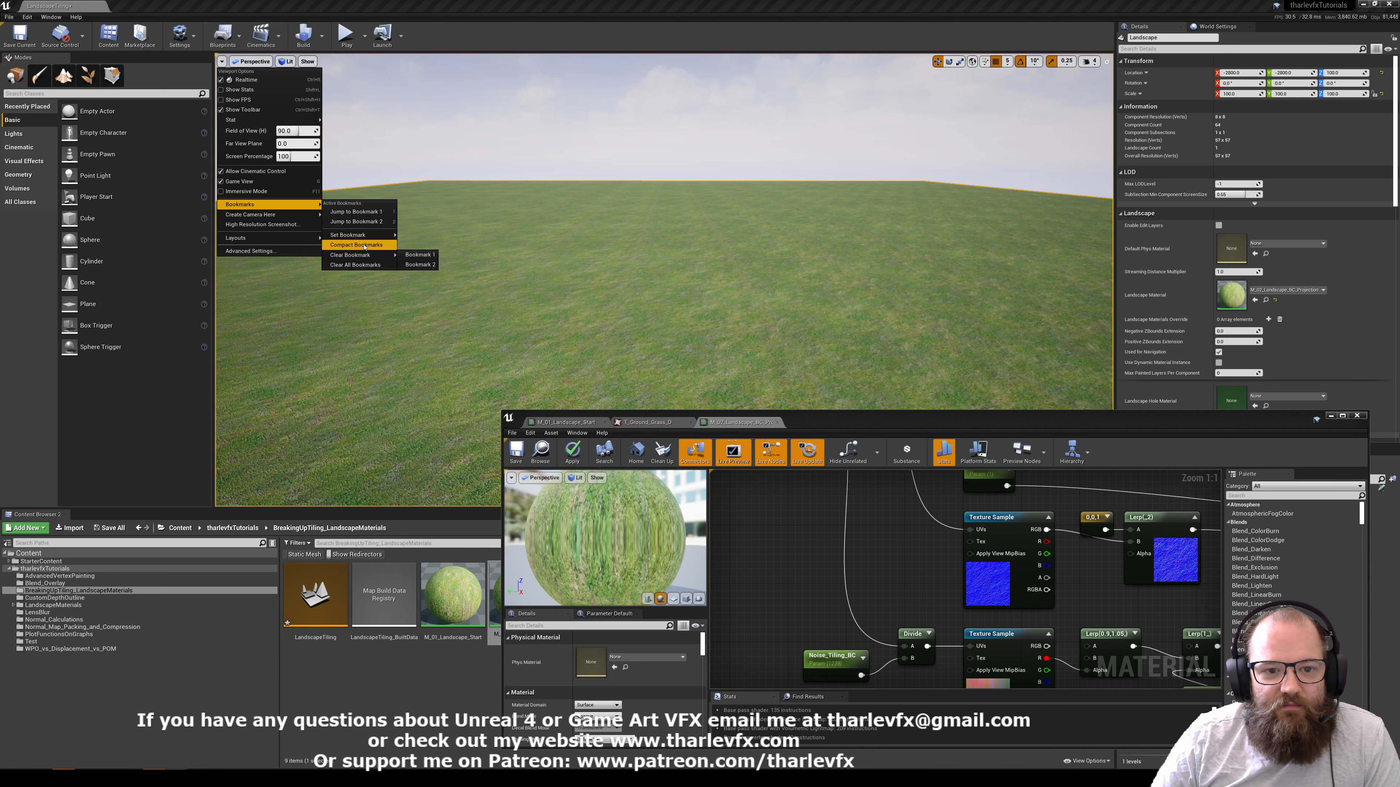
{"action": "left_click", "coordinate": [365, 220]}
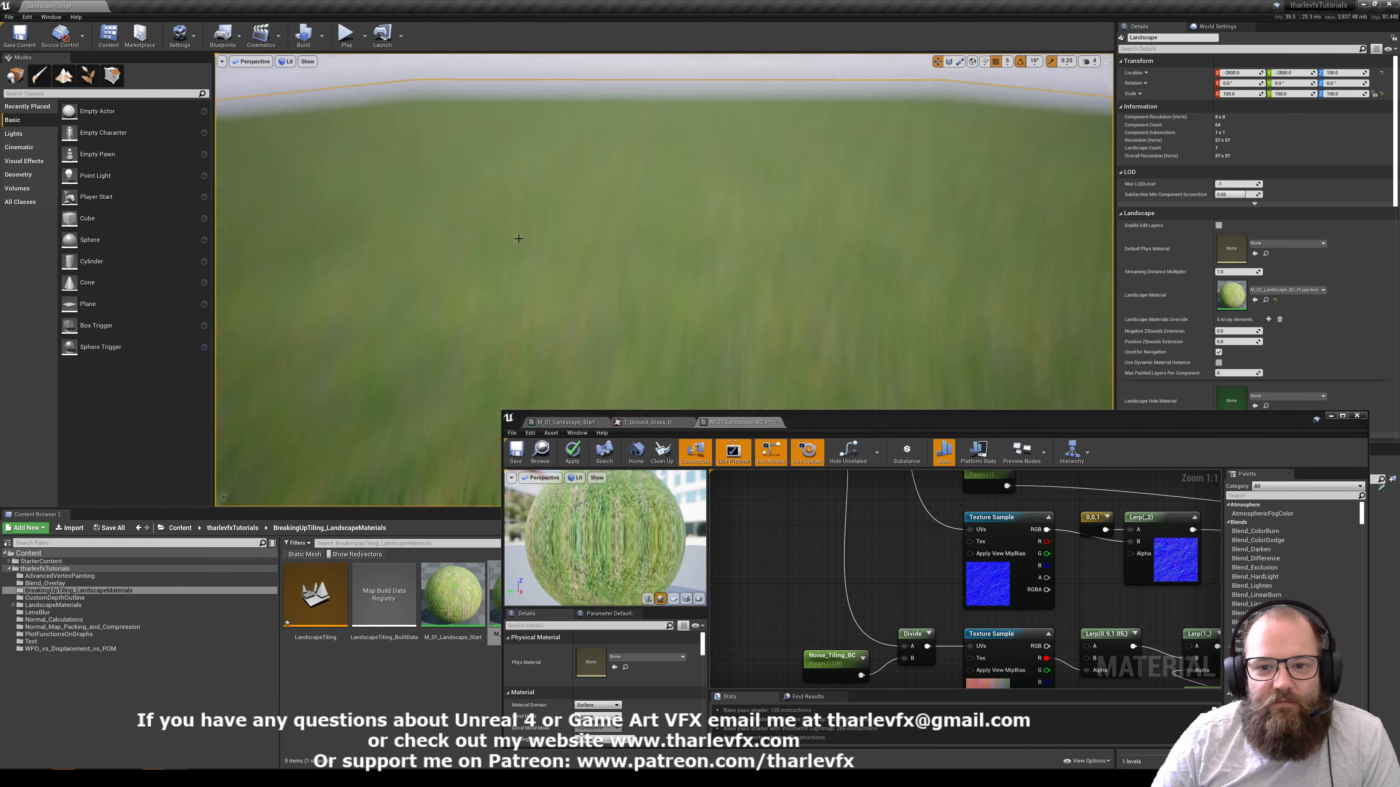
Cycle through the stored camera bookmarks and return to the ground-level view of the landscape
{"action": "mouse_move", "coordinate": [583, 270]}
{"action": "right_mouse_down"}
{"action": "mouse_move", "coordinate": [557, 256]}
{"action": "mouse_move", "coordinate": [565, 243]}
{"action": "mouse_move", "coordinate": [582, 270]}
{"action": "right_mouse_up"}
{"action": "key", "text": "2"}
{"action": "key", "text": "1"}
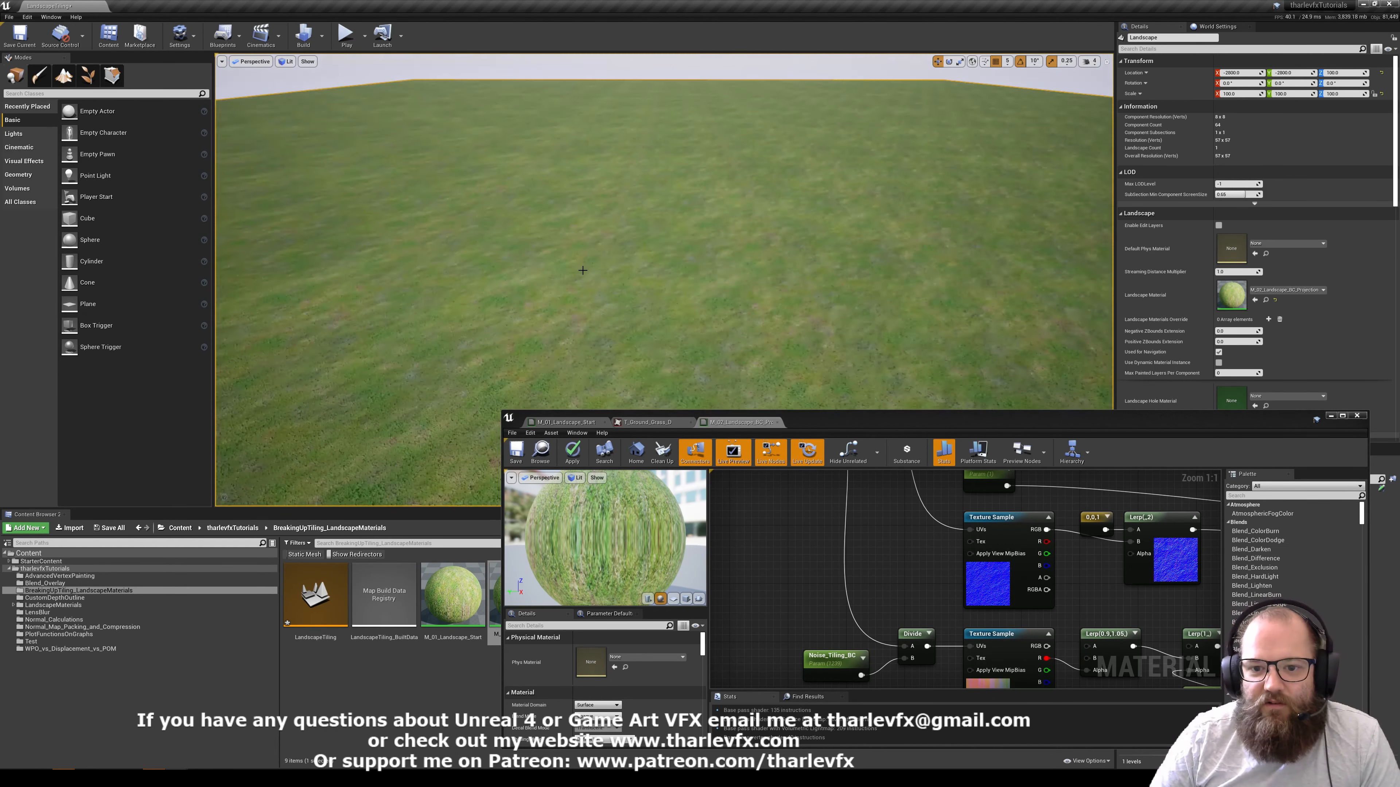
{"action": "key", "text": "2"}
{"action": "key", "text": "3"}
{"action": "key", "text": "2"}
{"action": "key", "text": "1"}
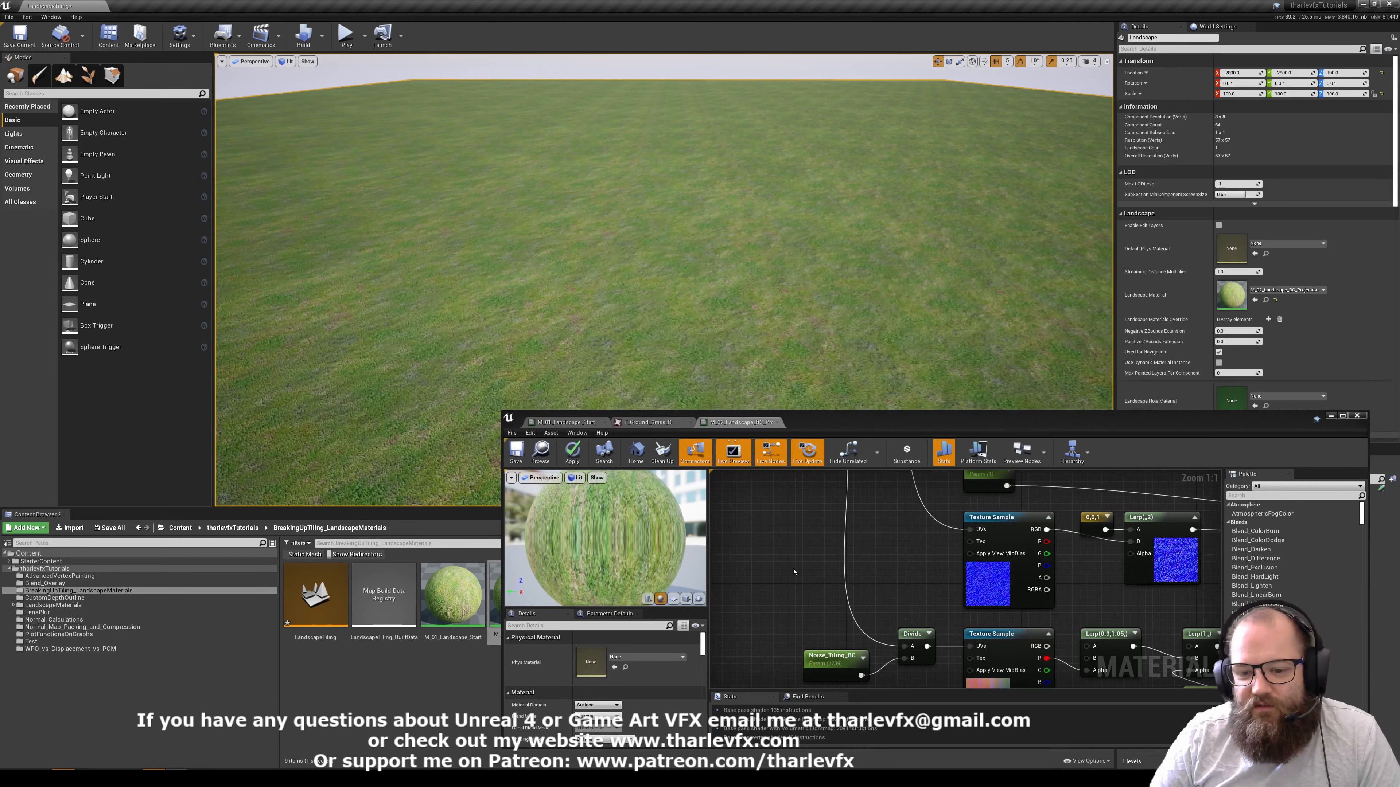
Look over the noise texture node chain, minimize the material editor window and clear the asset selection
{"action": "left_click_drag", "start_coordinate": [914, 422], "coordinate": [915, 406]}
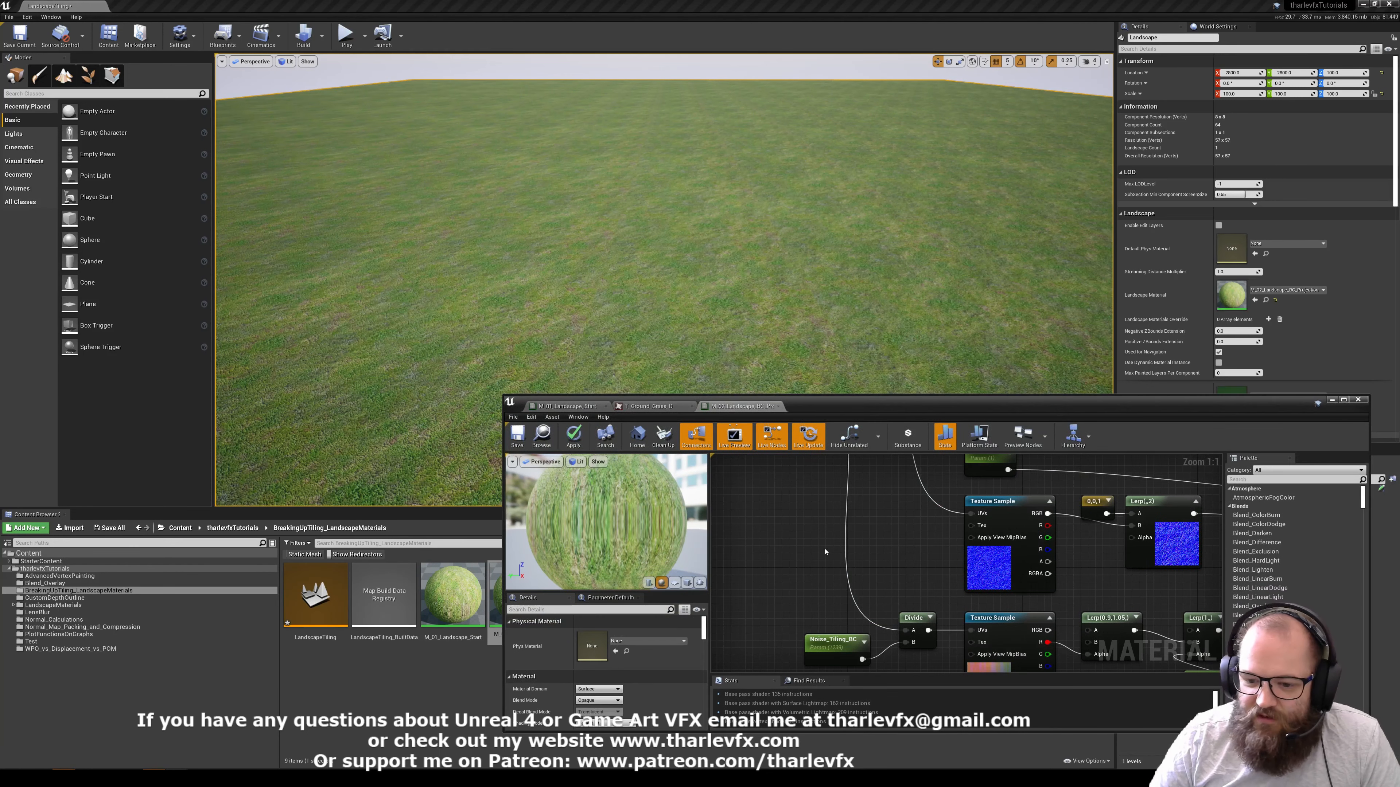
{"action": "scroll", "coordinate": [815, 554], "scroll_direction": "down", "scroll_amount": 3}
{"action": "right_click_drag", "start_coordinate": [808, 562], "coordinate": [787, 500]}
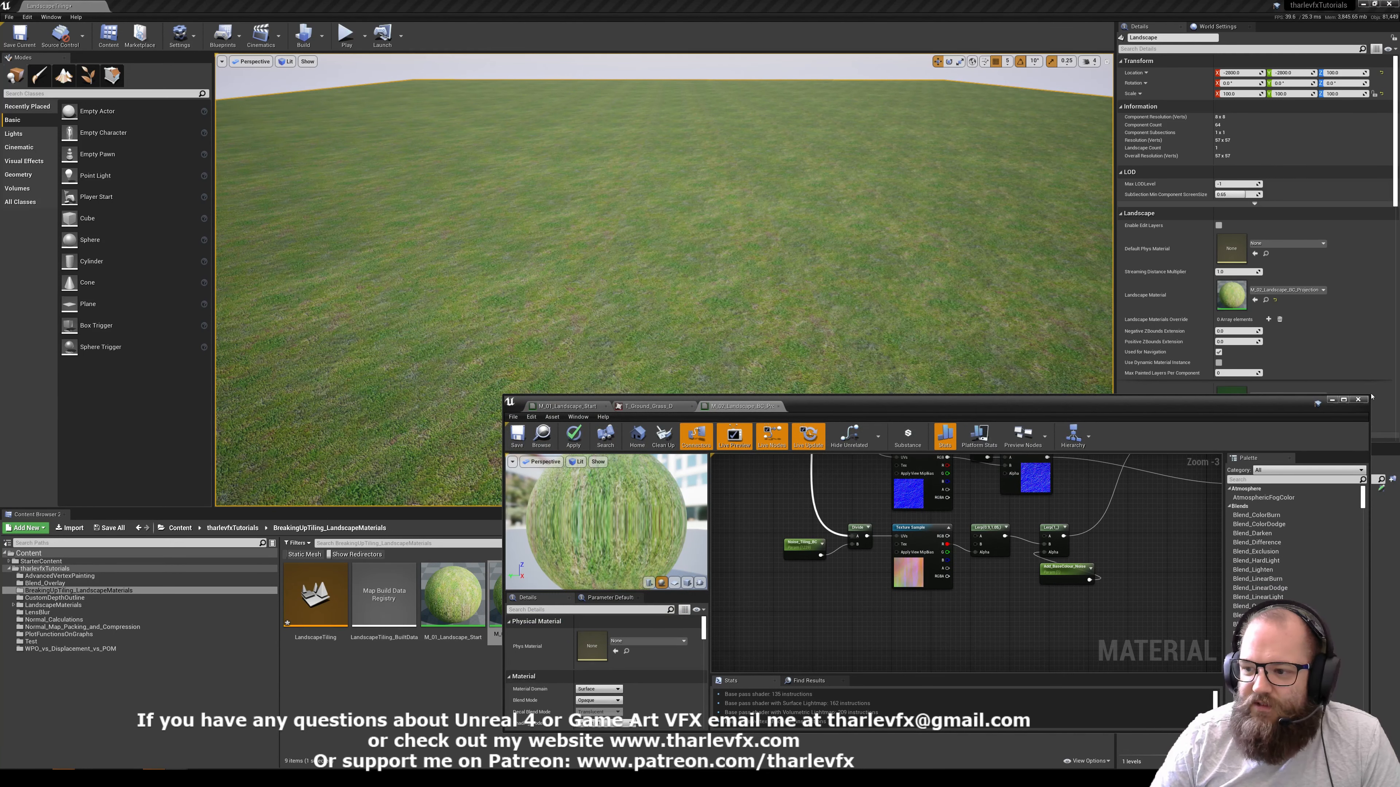
{"action": "left_click", "coordinate": [1333, 400]}
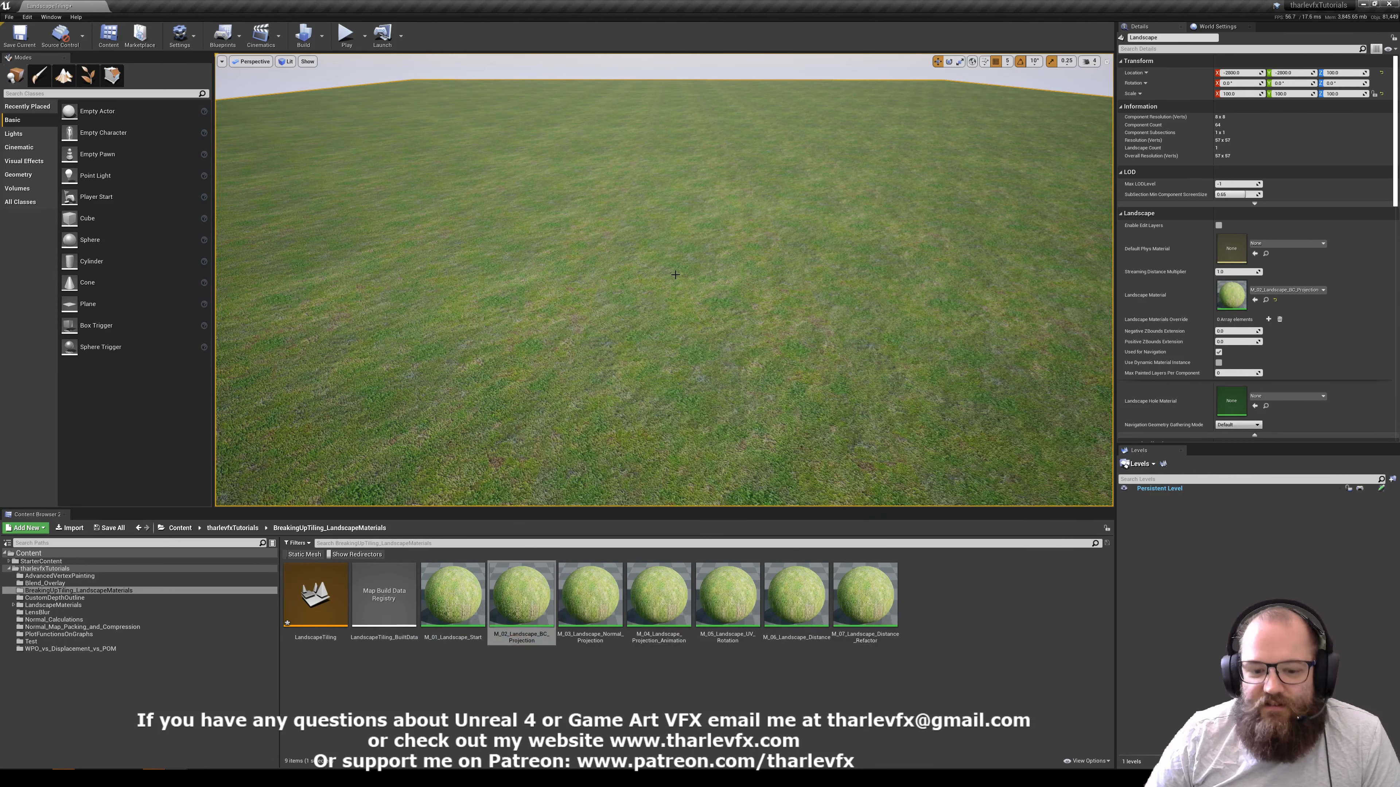
{"action": "left_click", "coordinate": [560, 715]}
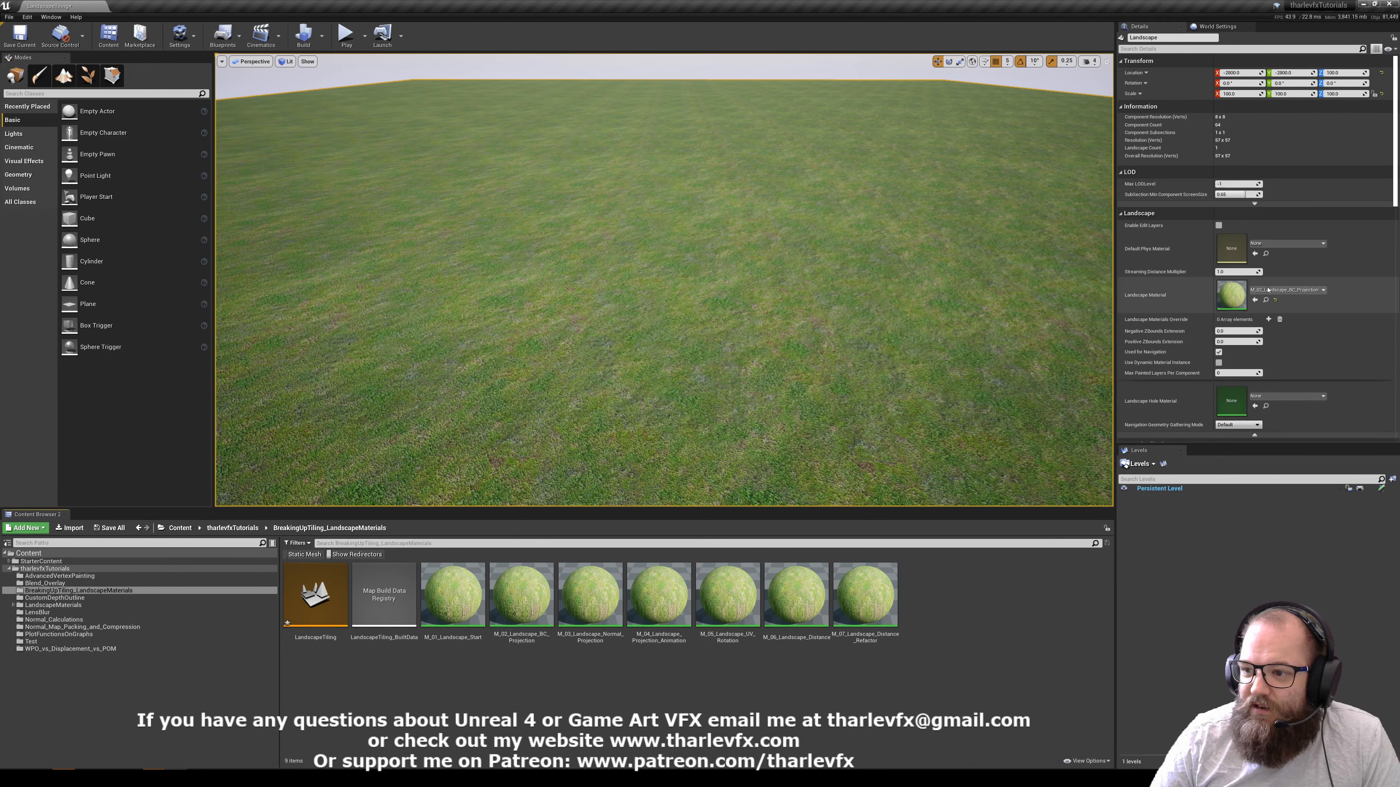
Switch the landscape material to M_01_Landscape_Start and back to M_02_Landscape_BC_Projection to compare their tiling
{"action": "left_click", "coordinate": [1286, 290]}
{"action": "left_click", "coordinate": [1315, 439]}
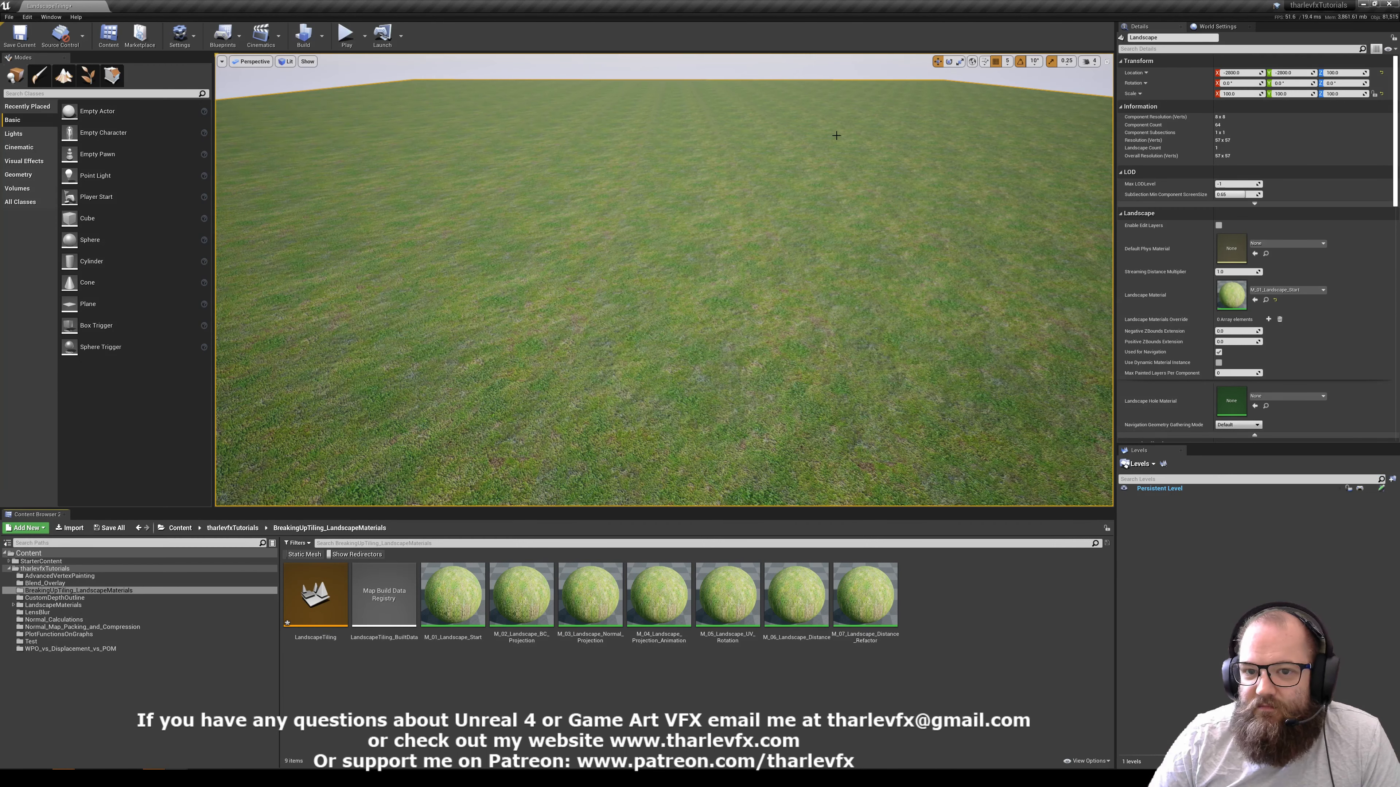
{"action": "left_click", "coordinate": [1287, 291]}
{"action": "left_click", "coordinate": [1315, 487]}
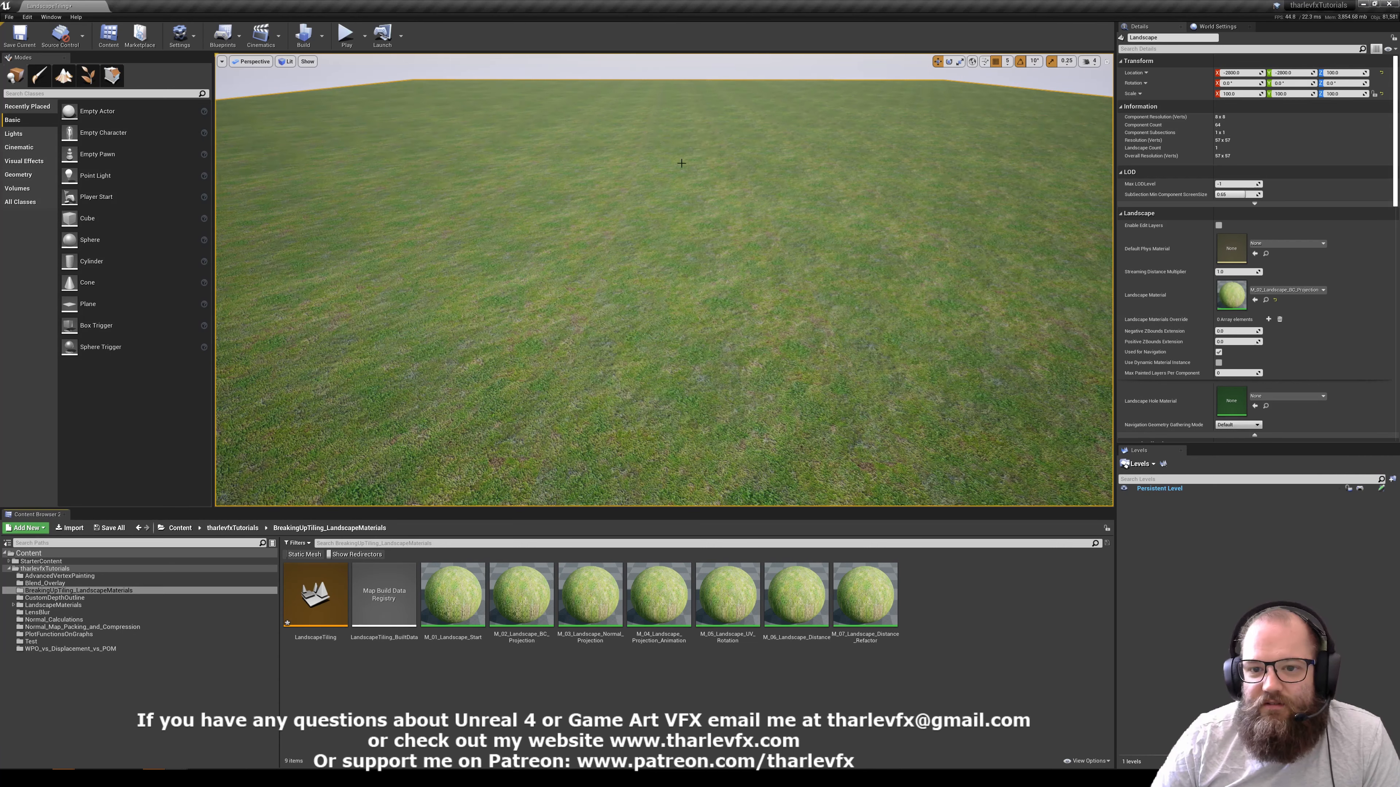
Assign M_03_Landscape_Normal_Projection as the landscape material and open it in a maximized material editor
{"action": "left_click", "coordinate": [1287, 290]}
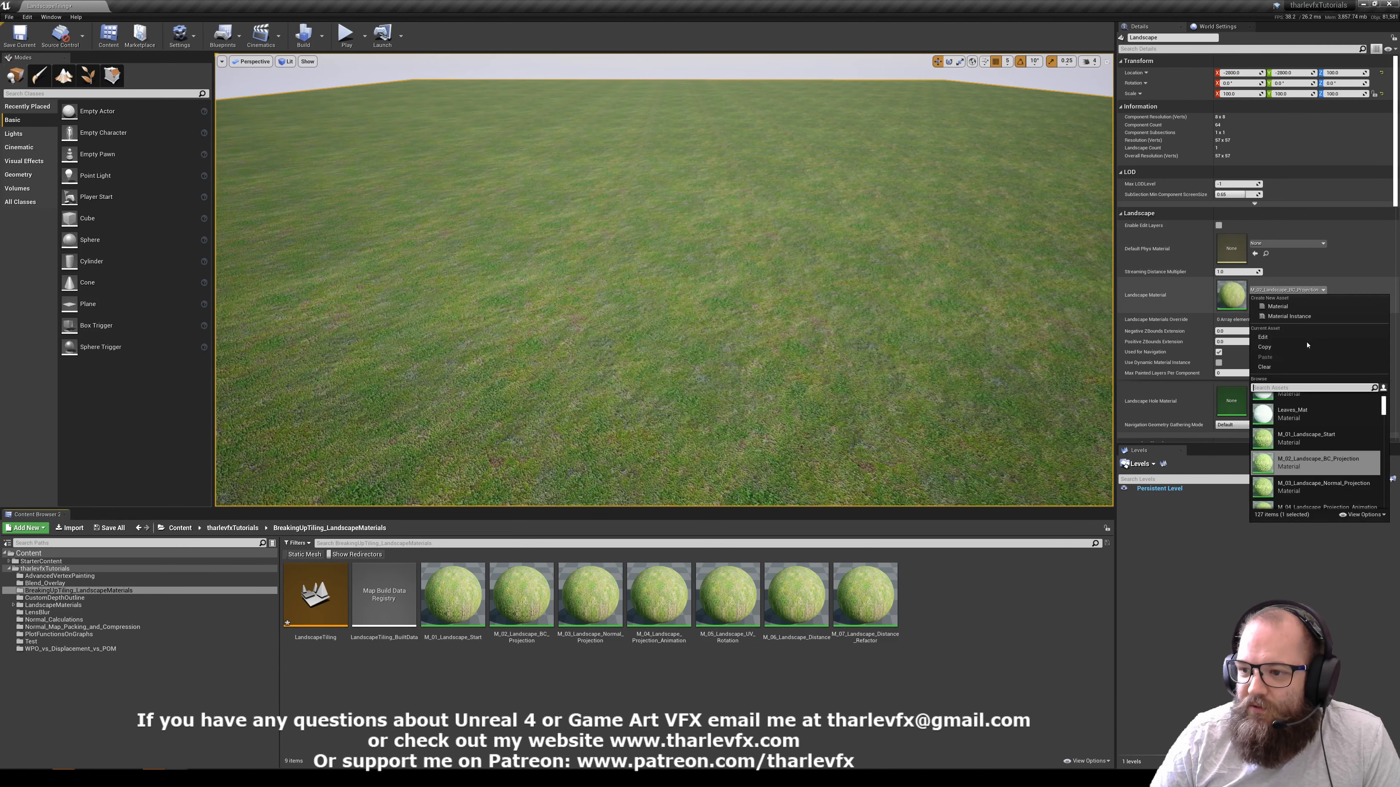
{"action": "left_click", "coordinate": [1252, 481]}
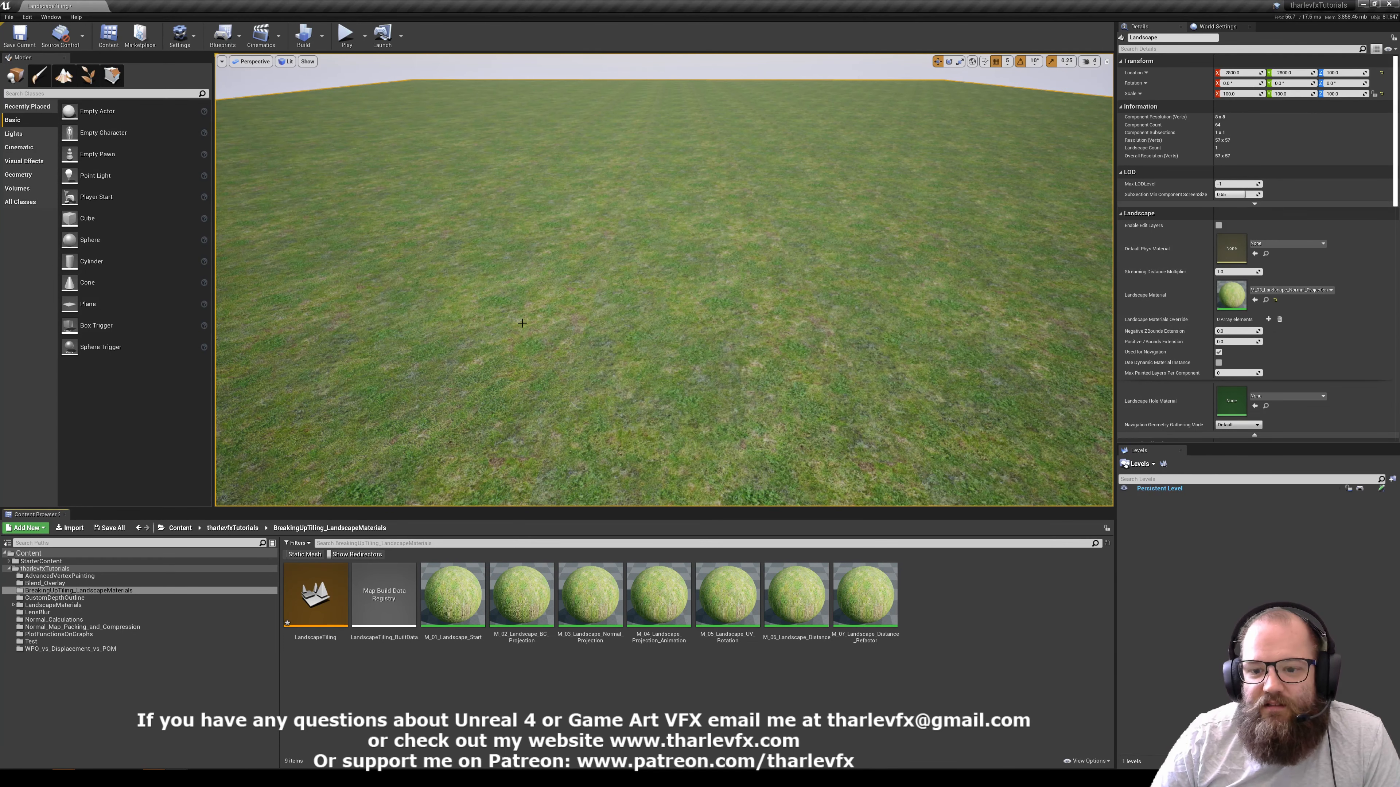
{"action": "double_click", "coordinate": [1231, 295]}
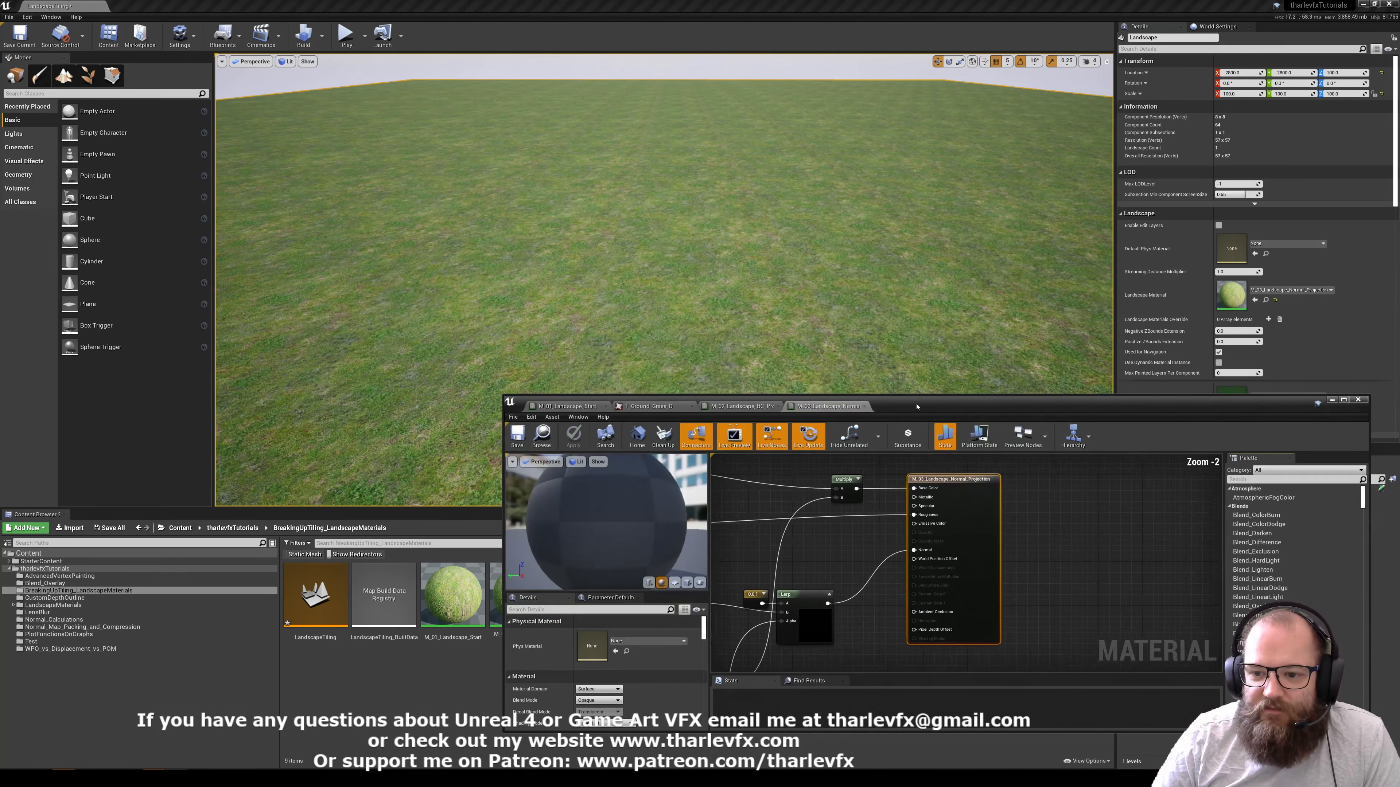
{"action": "double_click", "coordinate": [916, 407]}
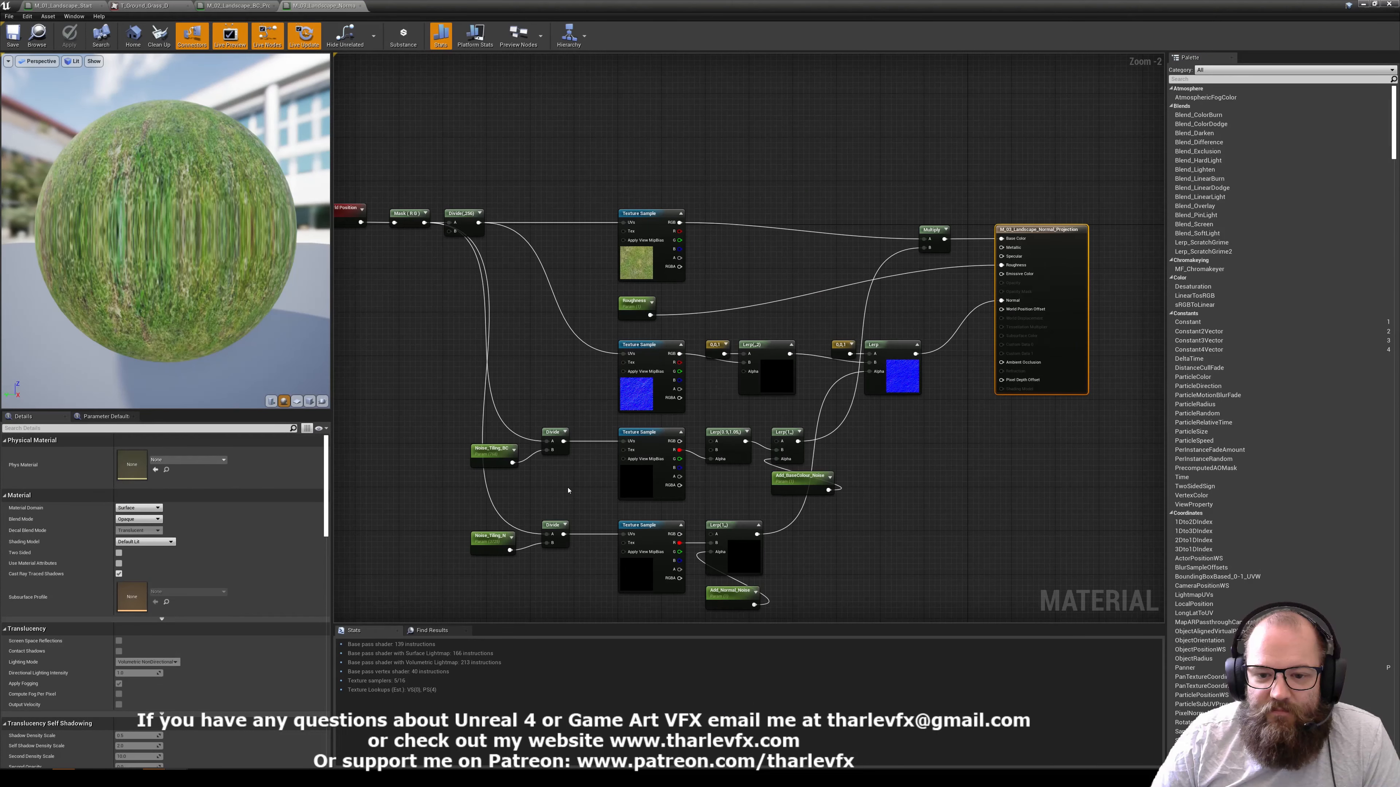
Inspect the Noise_Tiling_BC and Noise_Tiling_N parameters that divide the world position for the two noise textures
{"action": "scroll", "coordinate": [568, 490], "scroll_direction": "up", "scroll_amount": 2}
{"action": "right_click_drag", "start_coordinate": [568, 490], "coordinate": [565, 372]}
{"action": "left_click", "coordinate": [674, 496]}
{"action": "left_click", "coordinate": [566, 375]}
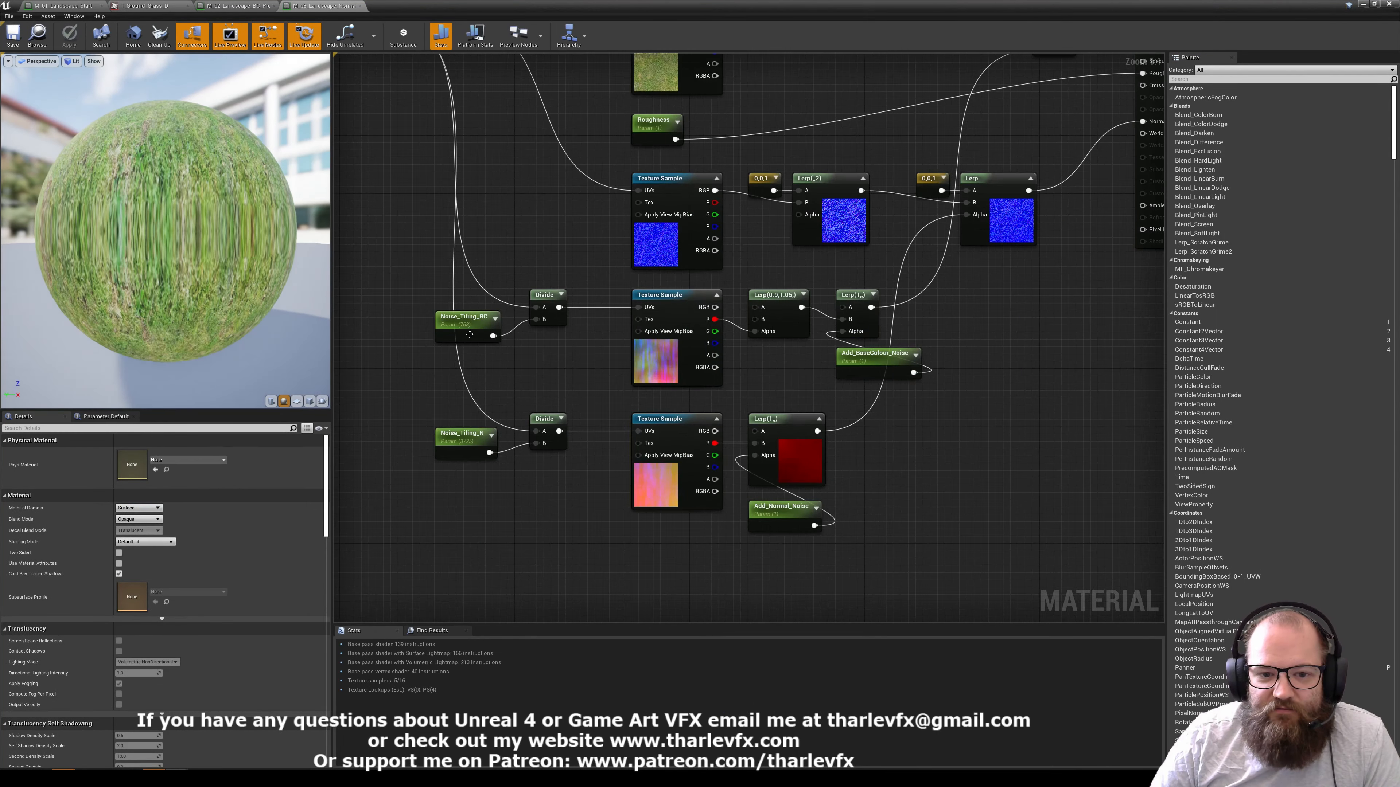
{"action": "left_click", "coordinate": [467, 332]}
{"action": "scroll", "coordinate": [531, 272], "scroll_direction": "up", "scroll_amount": 7}
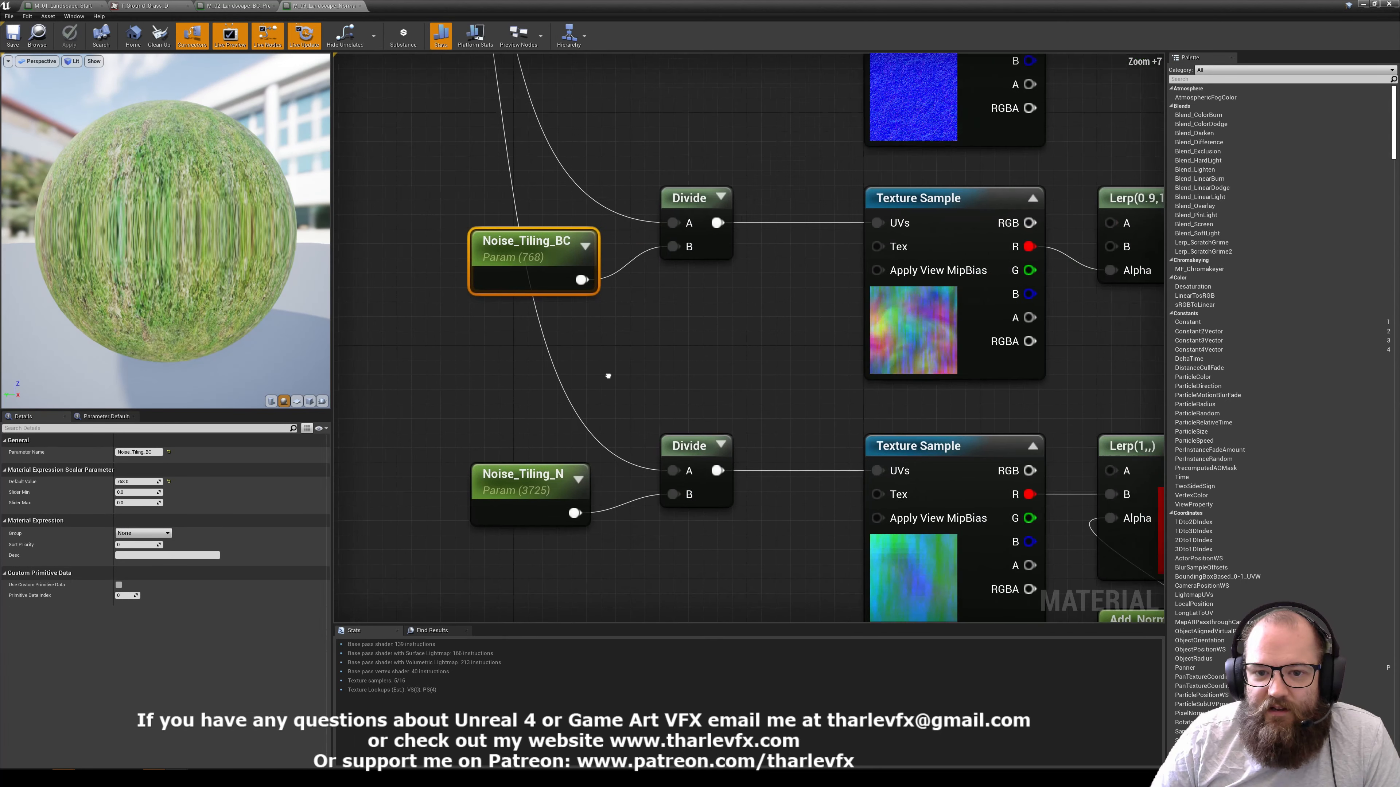
{"action": "left_click", "coordinate": [552, 515]}
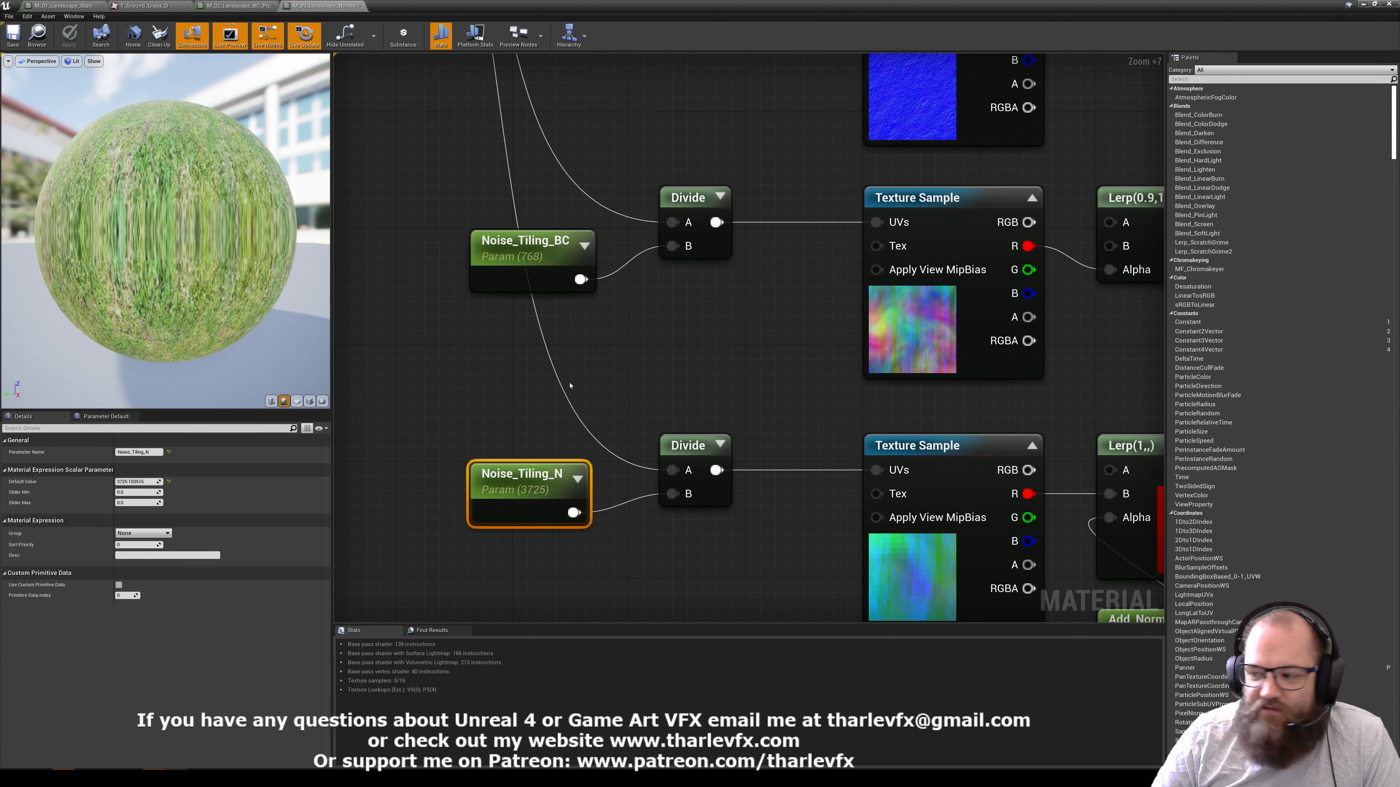
Examine the normal noise texture sample and follow the graph from Absolute World Position to the normal Lerp nodes
{"action": "scroll", "coordinate": [692, 370], "scroll_direction": "down", "scroll_amount": 4}
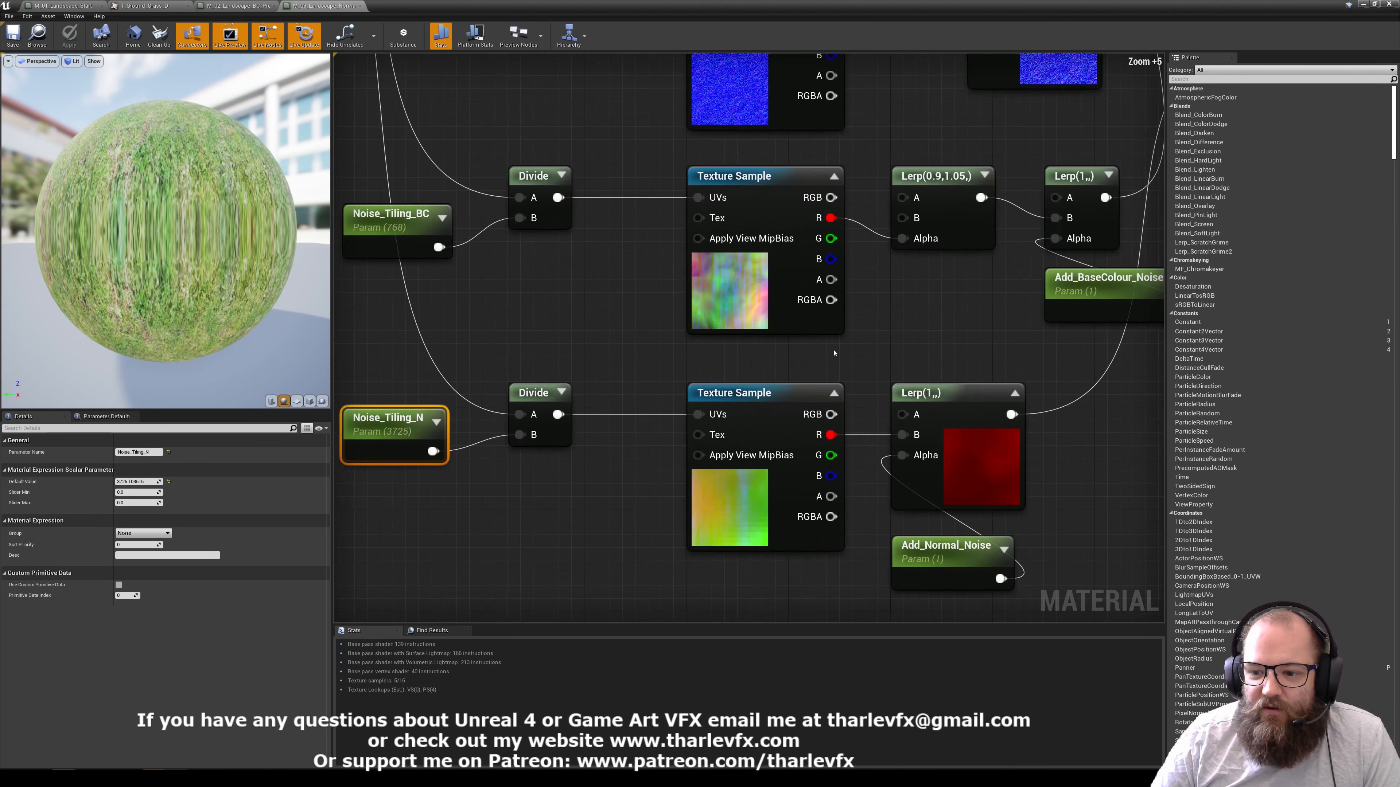
{"action": "scroll", "coordinate": [780, 385], "scroll_direction": "up", "scroll_amount": 2}
{"action": "right_click_drag", "start_coordinate": [779, 385], "coordinate": [642, 421]}
{"action": "left_click", "coordinate": [546, 559]}
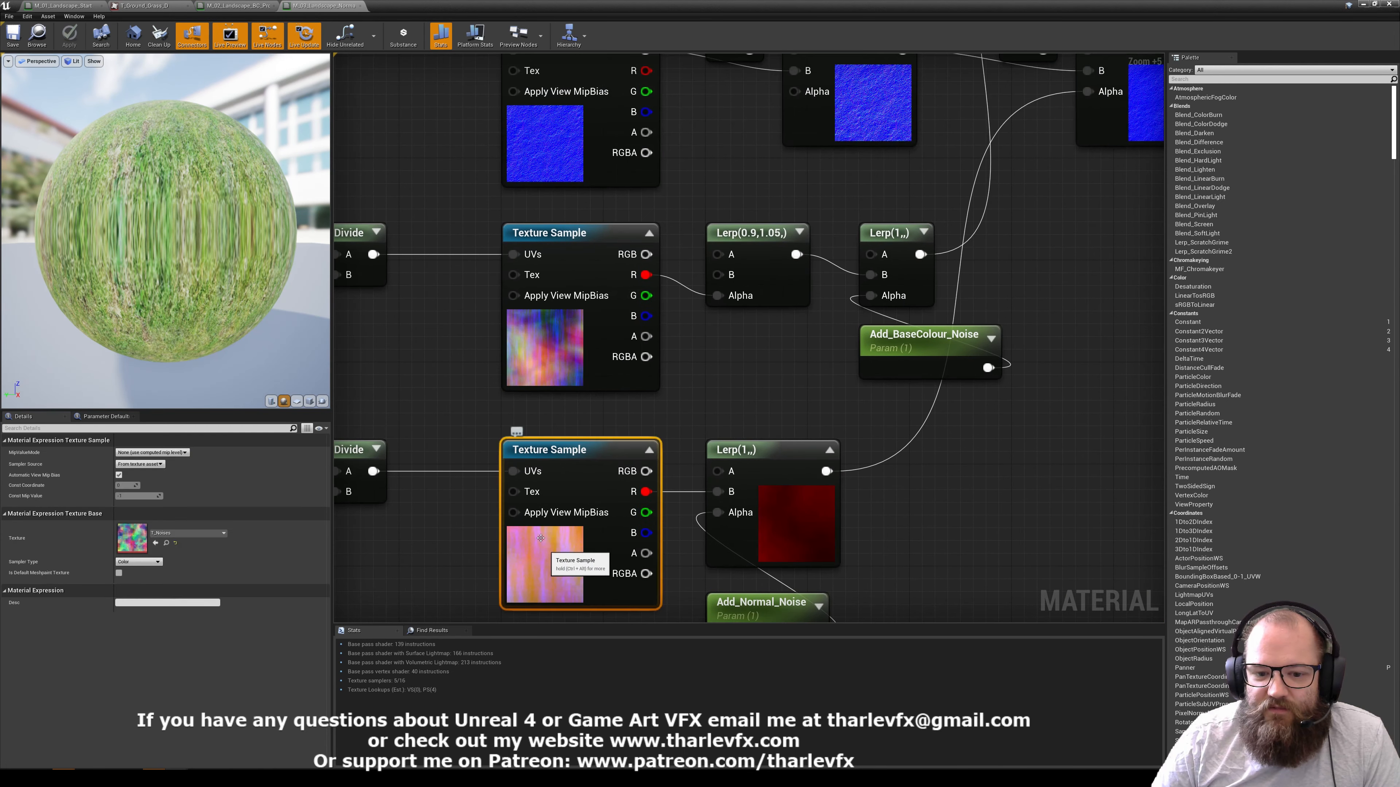
{"action": "scroll", "coordinate": [717, 391], "scroll_direction": "down", "scroll_amount": 5}
{"action": "right_click_drag", "start_coordinate": [342, 149], "coordinate": [522, 372]}
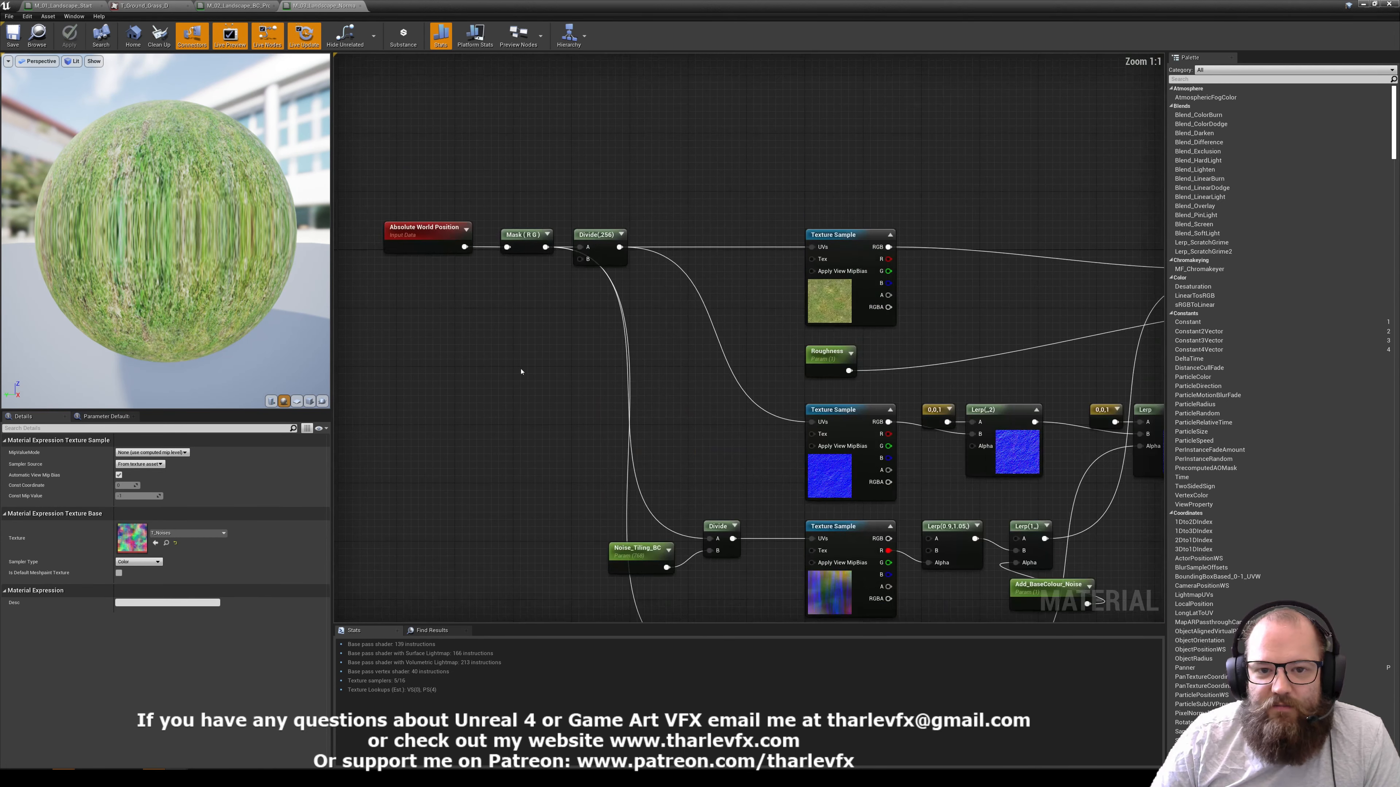
{"action": "right_click_drag", "start_coordinate": [1119, 553], "coordinate": [799, 336]}
{"action": "left_click", "coordinate": [886, 292]}
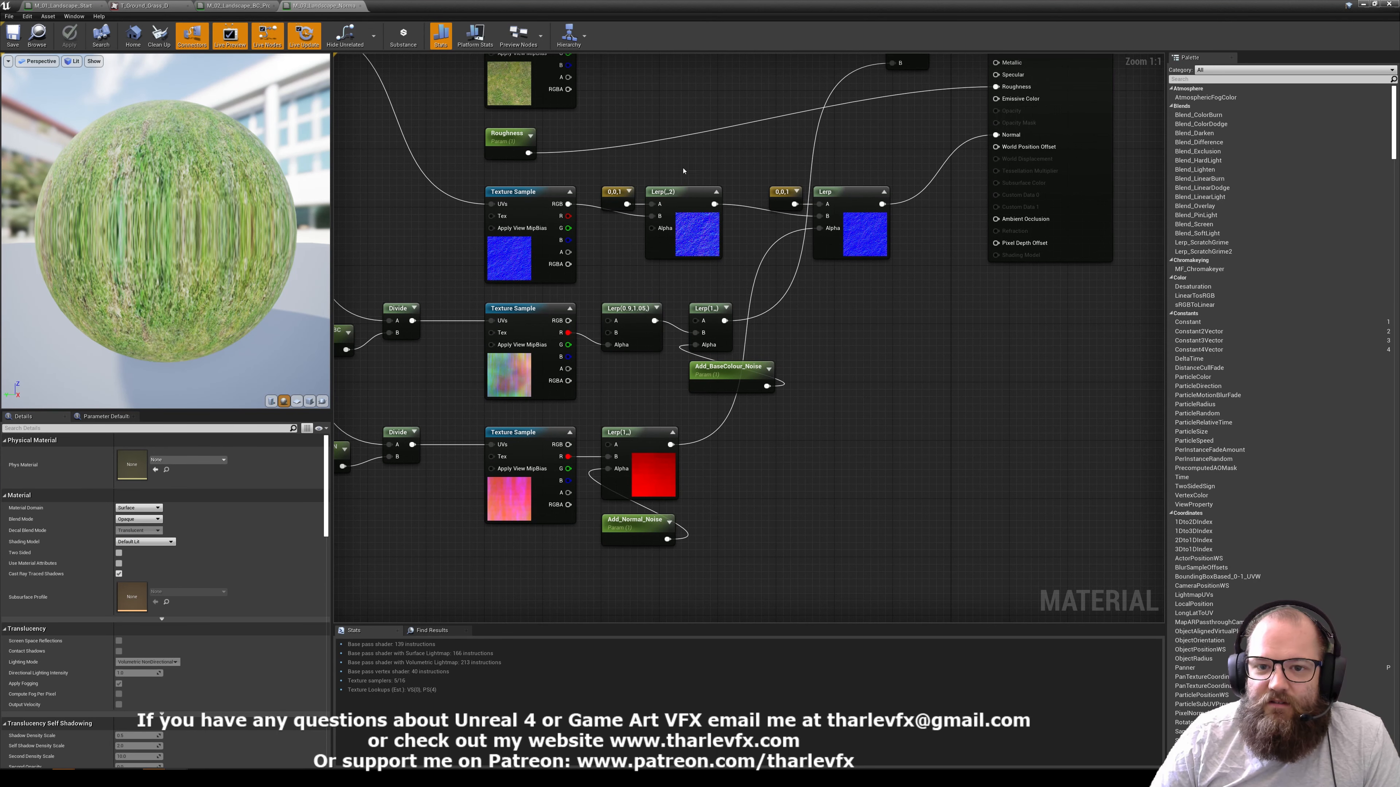
Expand the preview of the 0,0,1 constant feeding the final normal Lerp and move that Lerp aside to make room
{"action": "left_click", "coordinate": [849, 192]}
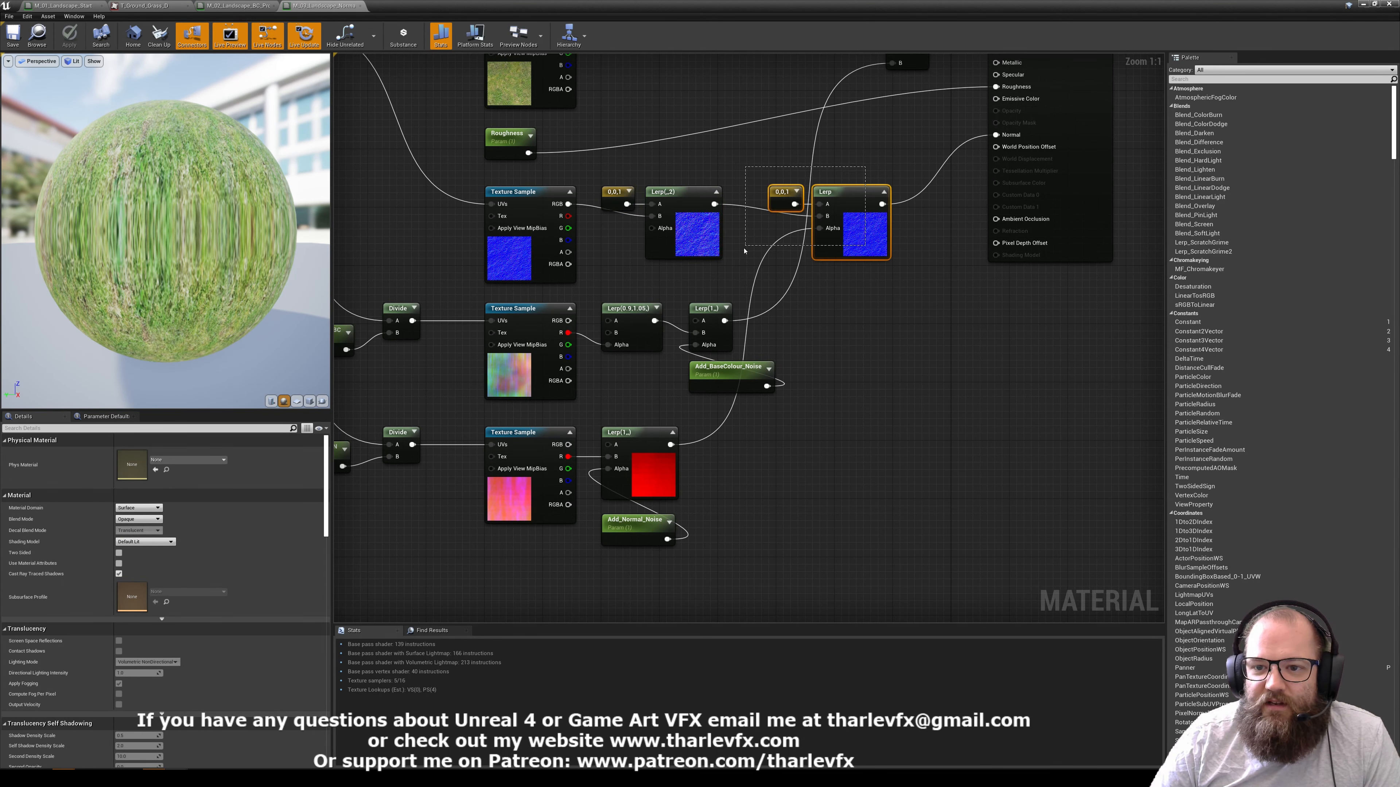
{"action": "left_click", "coordinate": [787, 193]}
{"action": "left_click", "coordinate": [796, 191]}
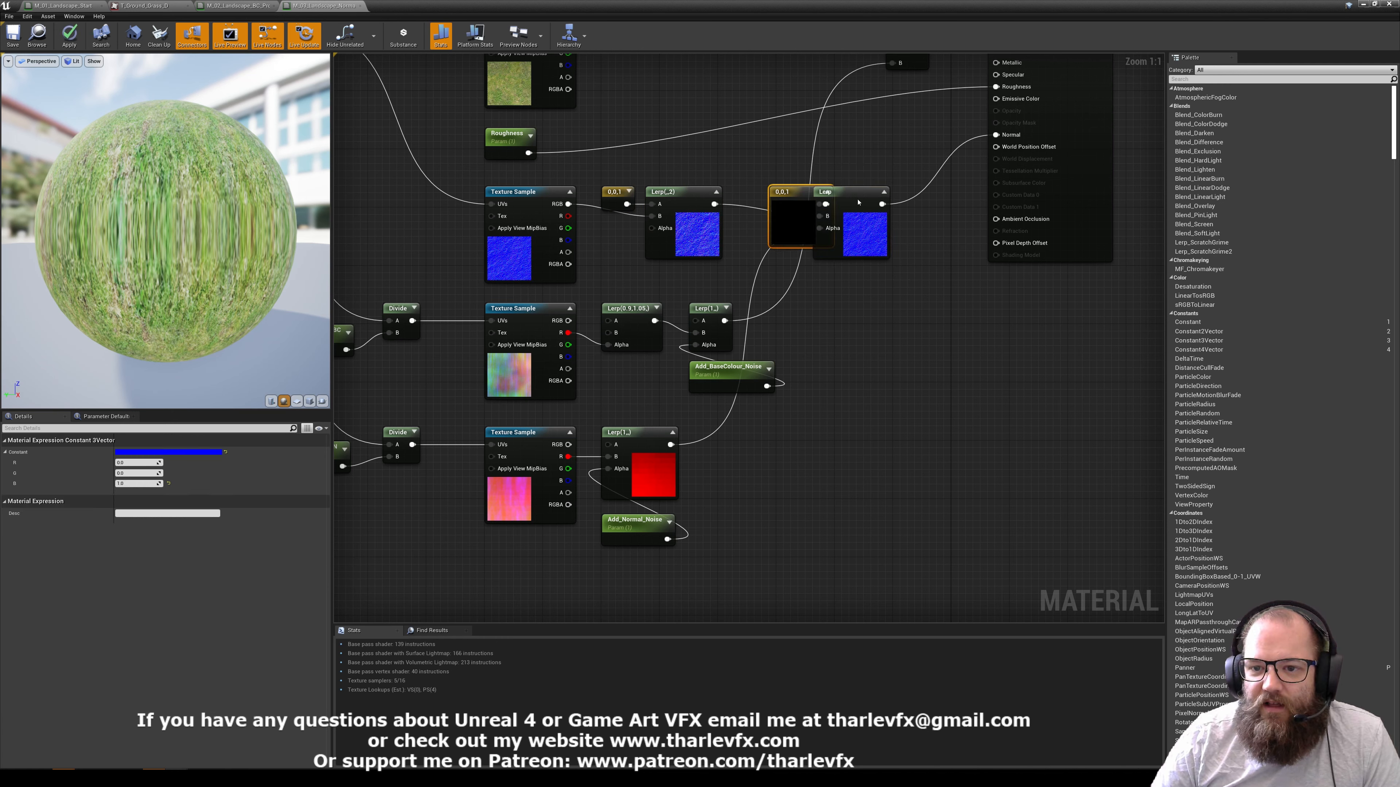
{"action": "left_click_drag", "start_coordinate": [884, 243], "coordinate": [919, 243]}
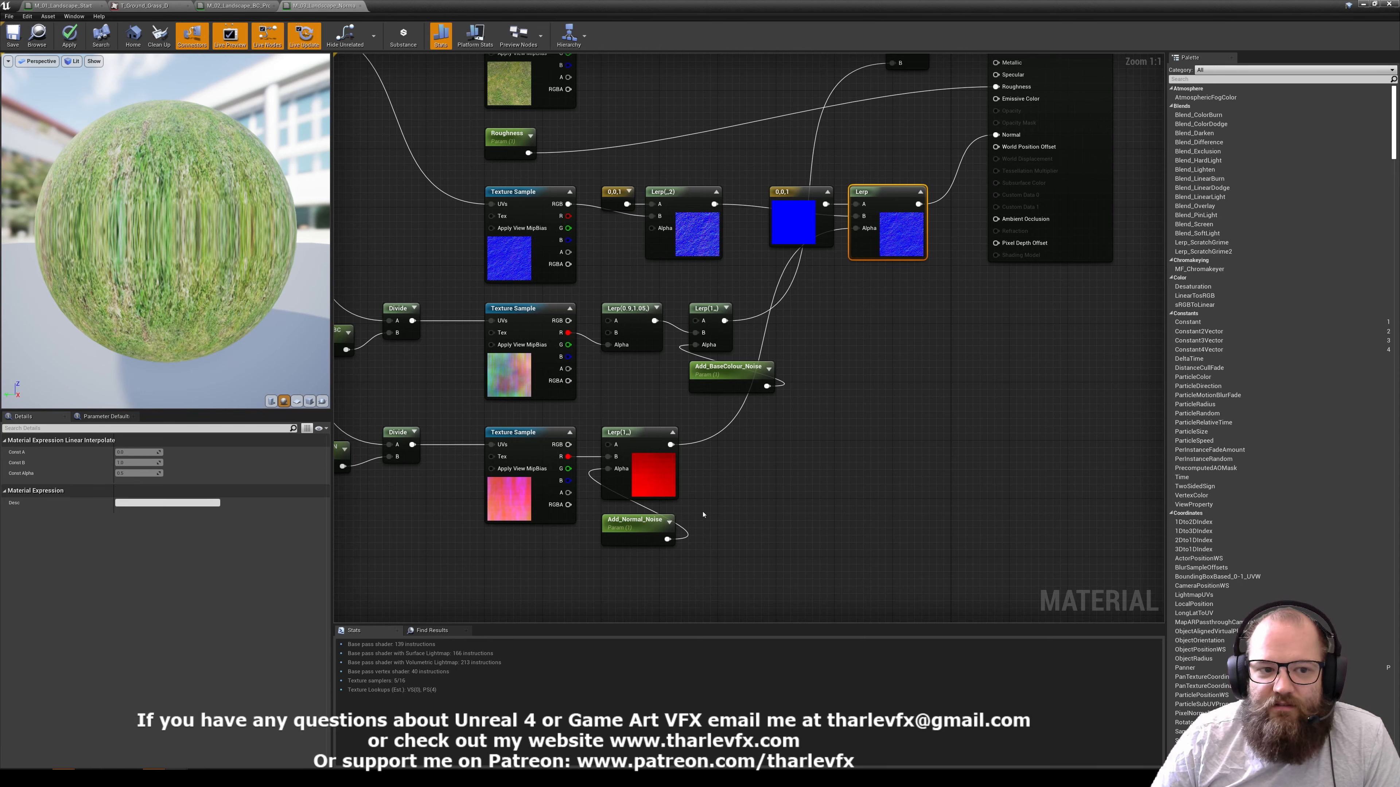
Restore the material editor to a smaller window beside the landscape view and set the Add_Normal_Noise default value to 5
{"action": "double_click", "coordinate": [679, 13]}
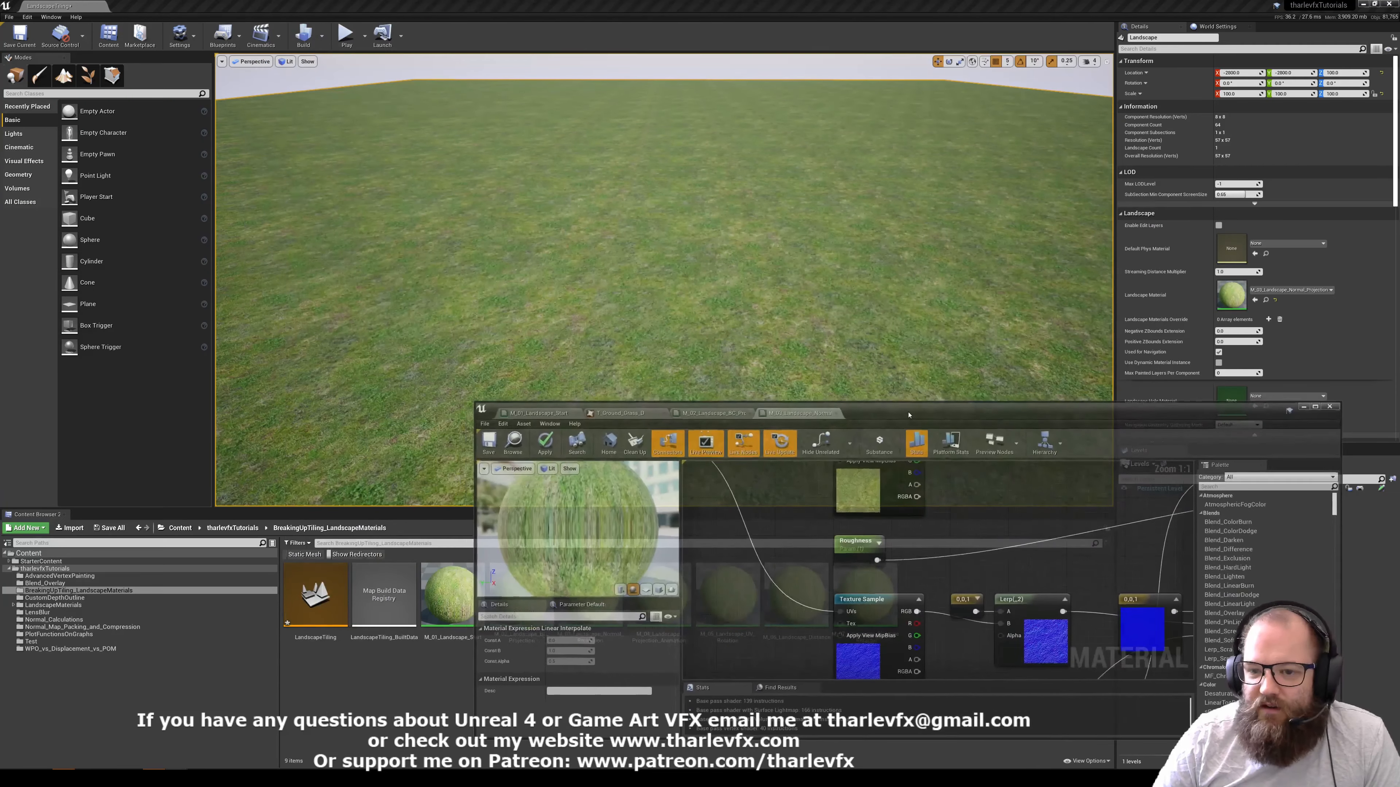
{"action": "right_click_drag", "start_coordinate": [1008, 601], "coordinate": [1031, 566]}
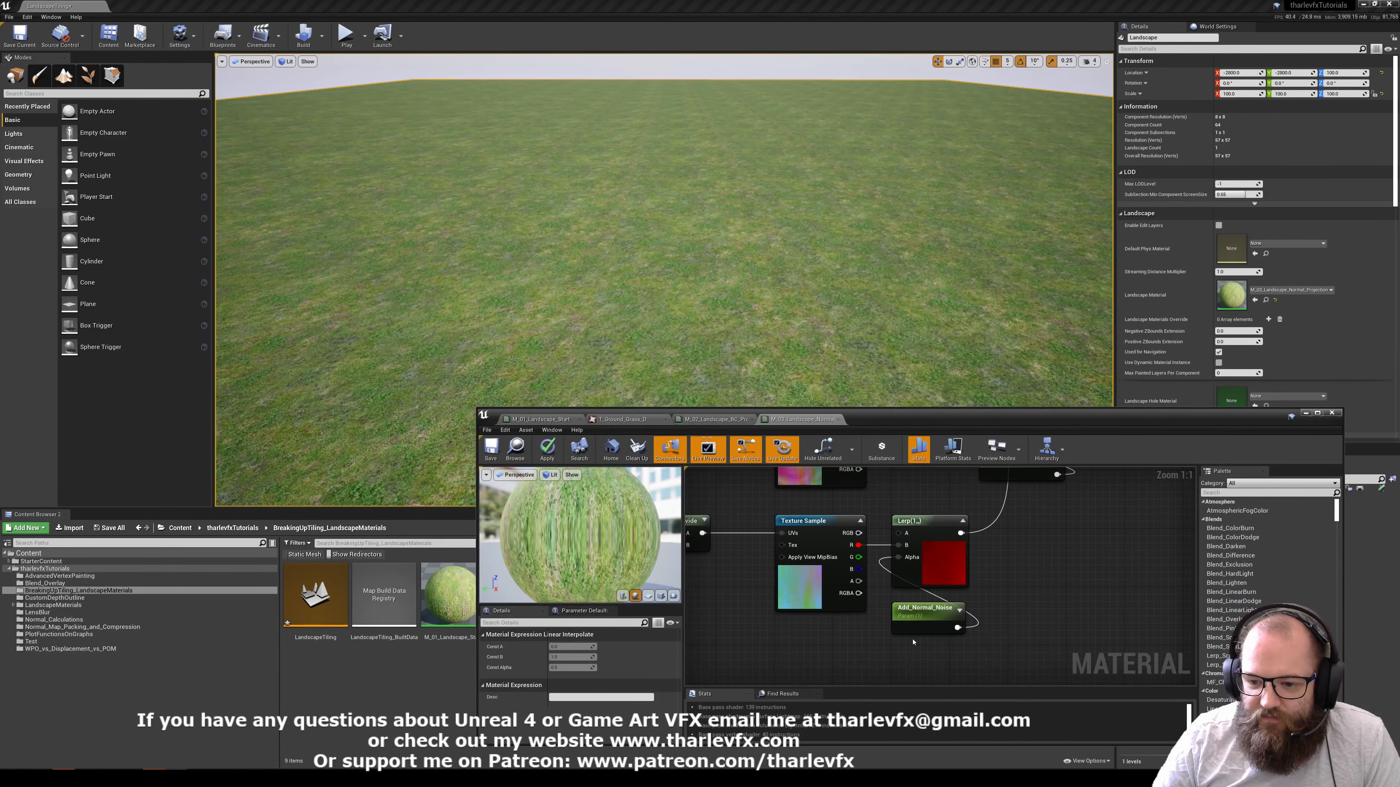
{"action": "left_click", "coordinate": [931, 620]}
{"action": "left_click", "coordinate": [575, 676]}
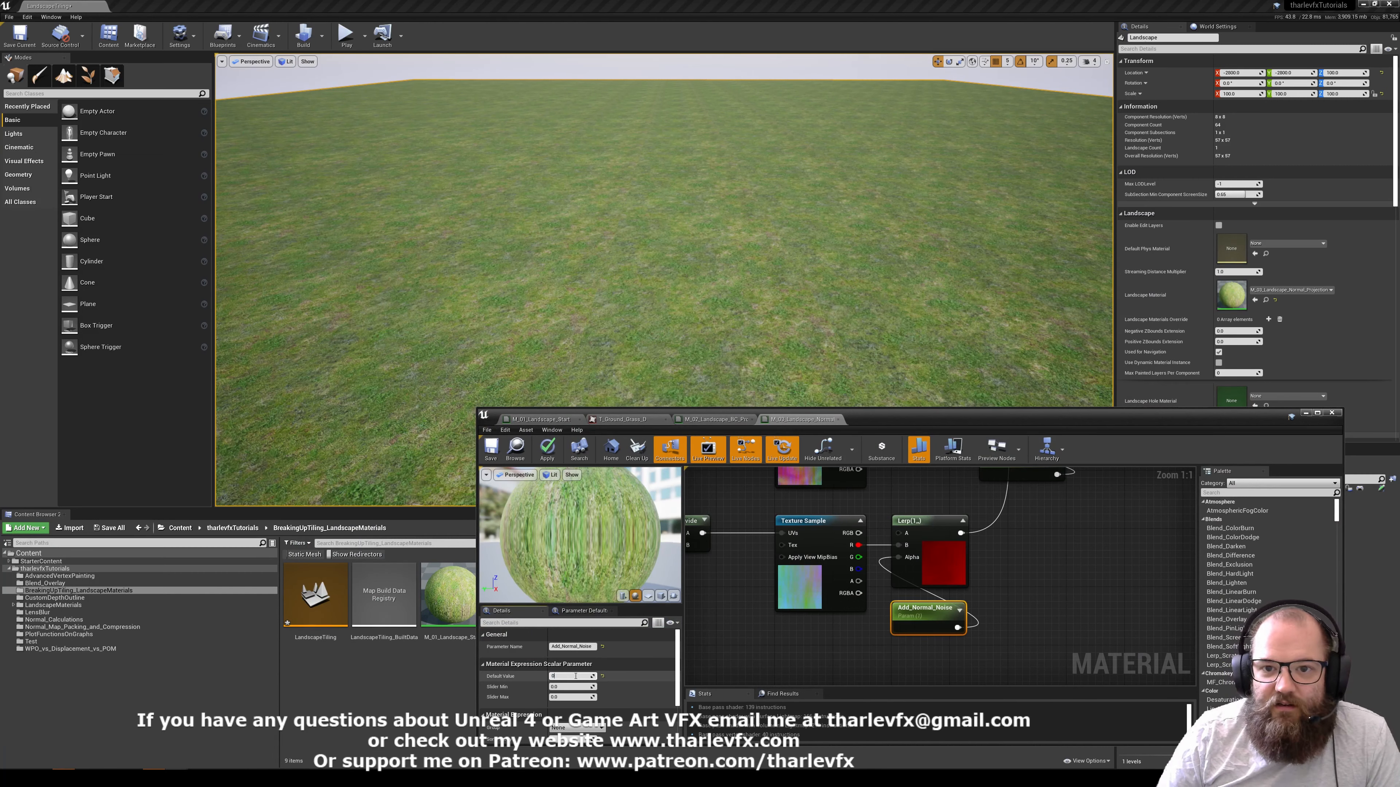
{"action": "key", "text": "Return"}
{"action": "key", "text": "Return"}
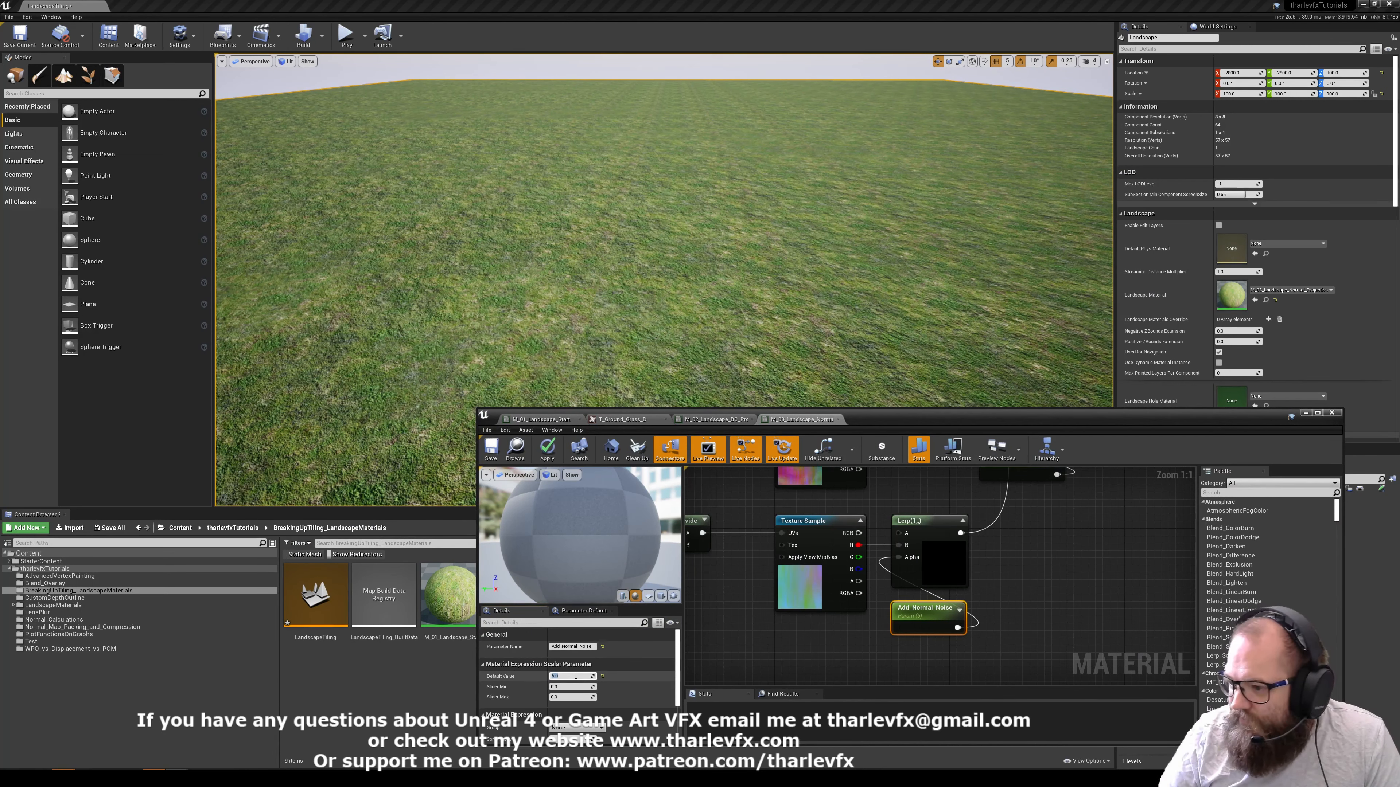
{"action": "key", "text": "Return"}
{"action": "type", "text": "5"}
{"action": "key", "text": "Return"}
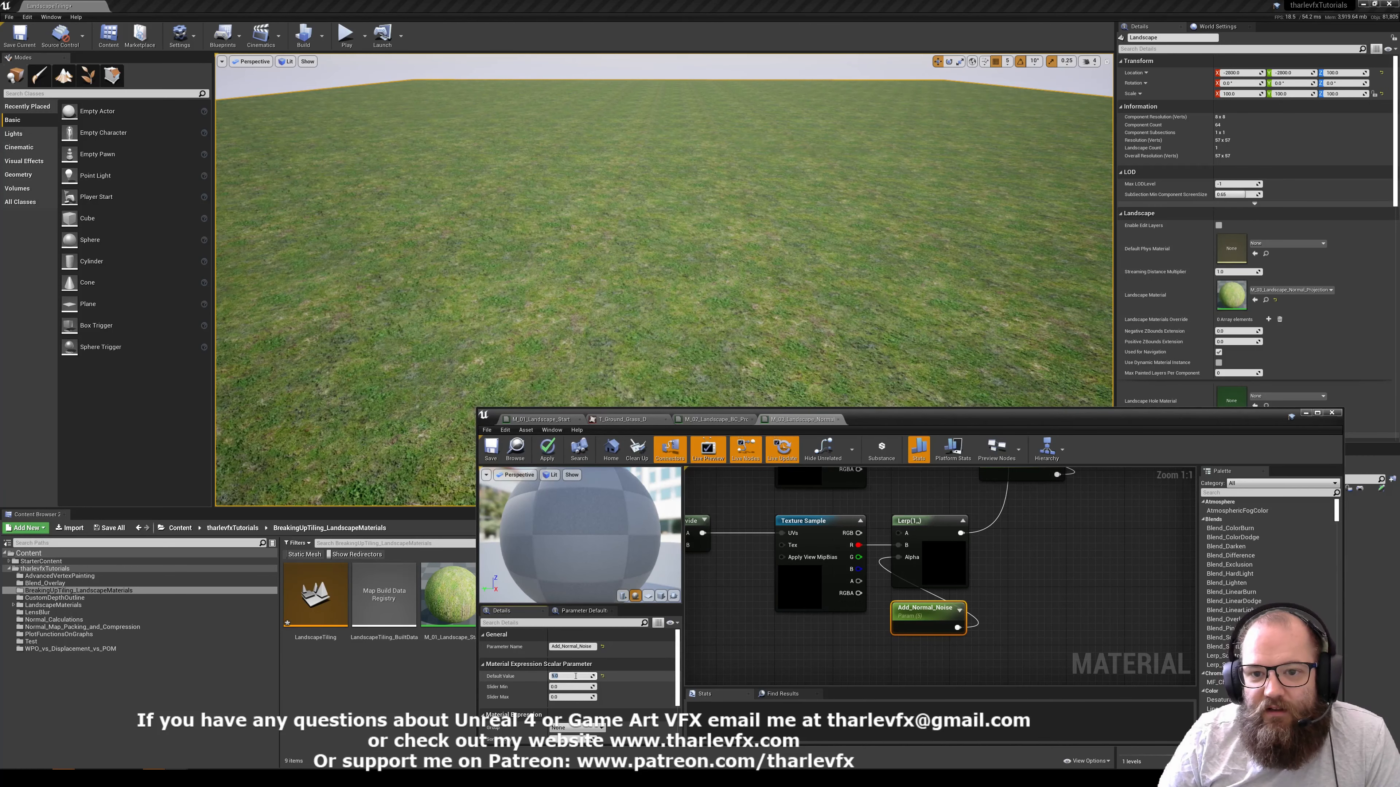
Exaggerate the Add_Normal_Noise default value to 50 and inspect the noise pattern across the landscape
{"action": "type", "text": "50"}
{"action": "key", "text": "Return"}
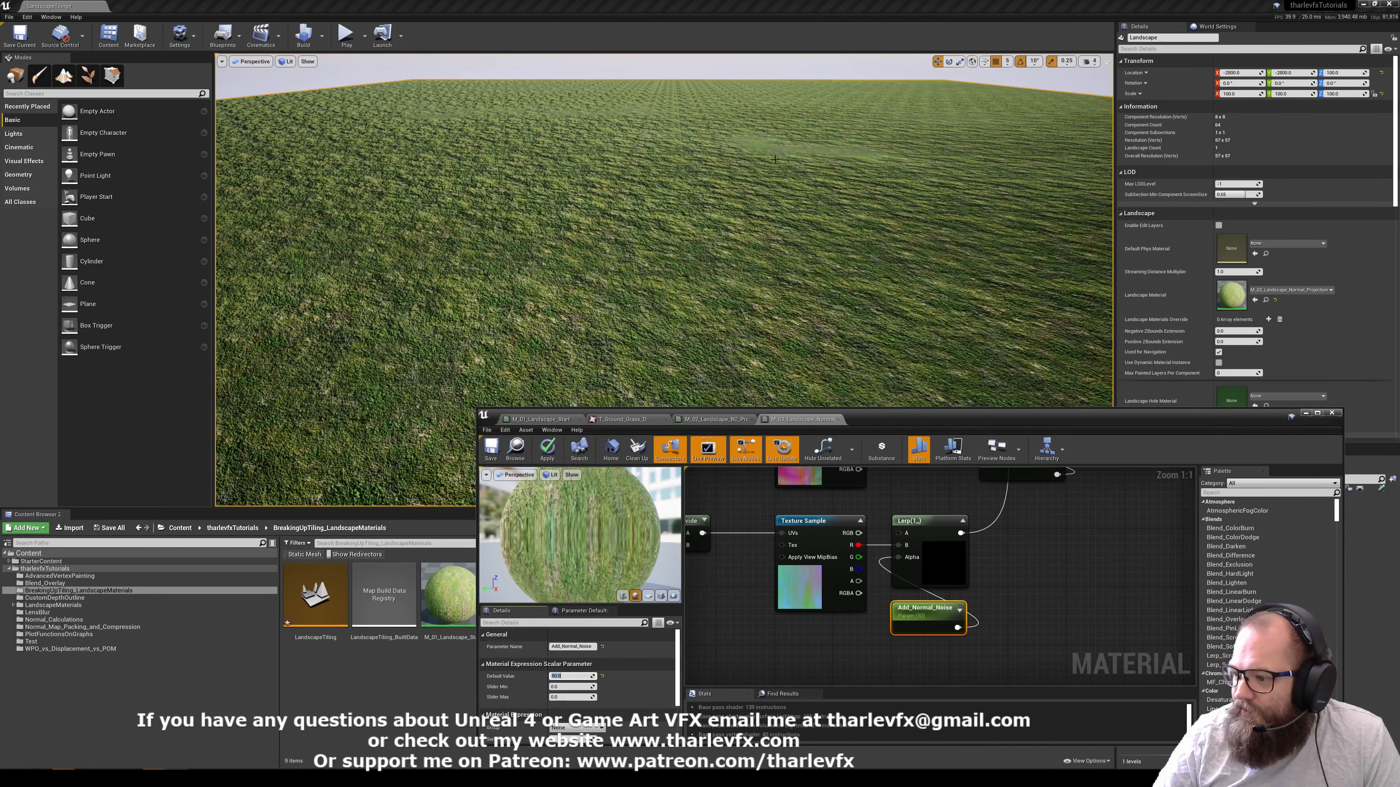
{"action": "right_click_drag", "start_coordinate": [713, 295], "coordinate": [683, 259]}
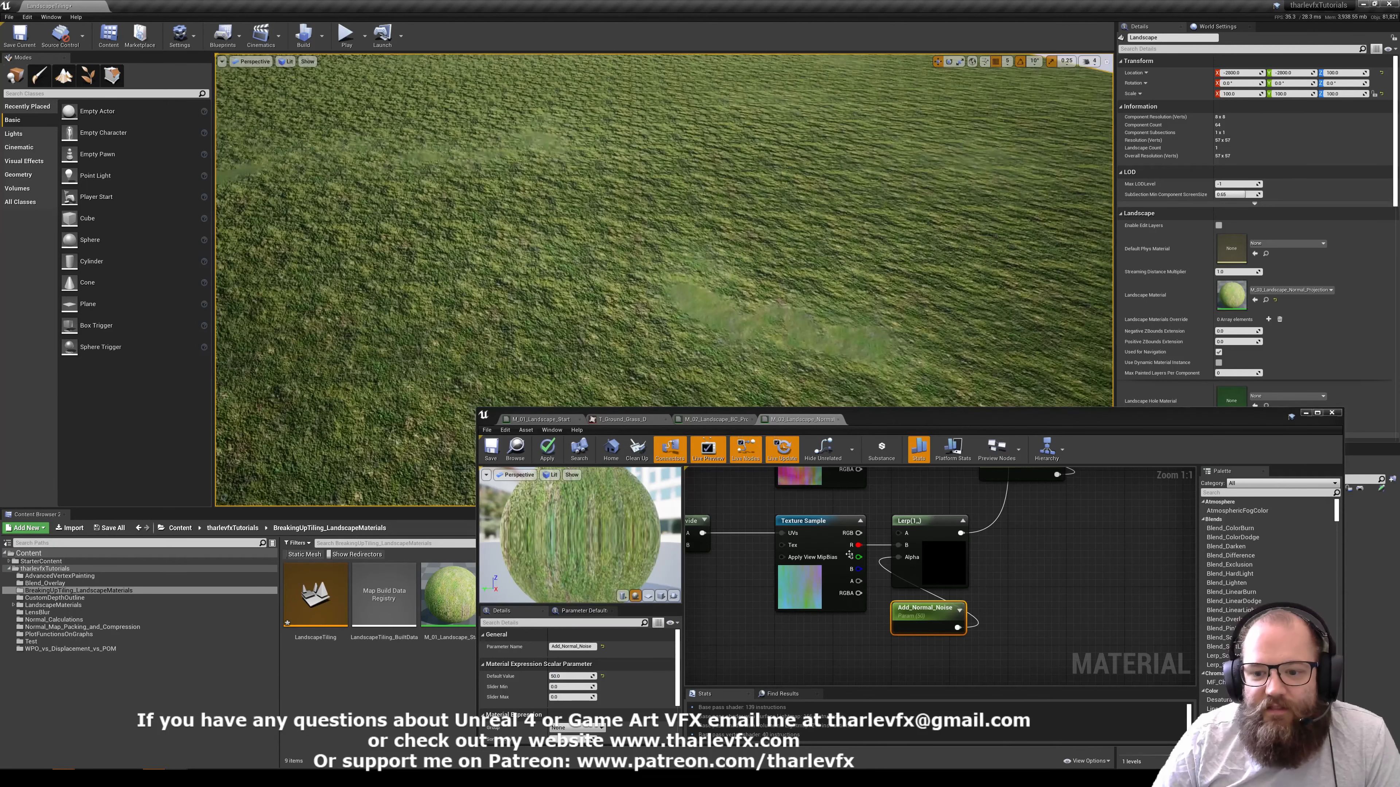
Return Add_Normal_Noise to 1, then raise it to 50 again to compare the landscape's normal strength
{"action": "left_click", "coordinate": [573, 676]}
{"action": "type", "text": "1"}
{"action": "key", "text": "Return"}
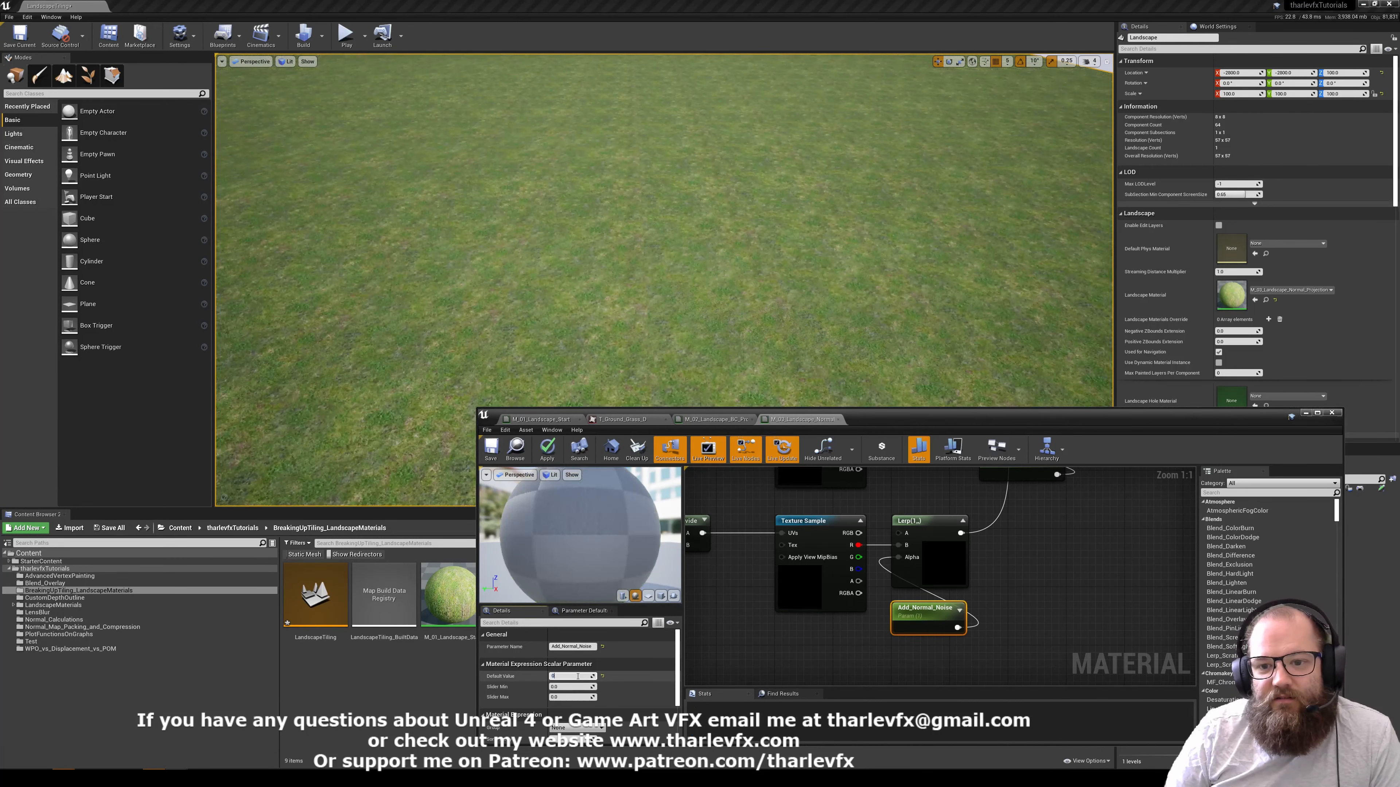
{"action": "key", "text": "Return"}
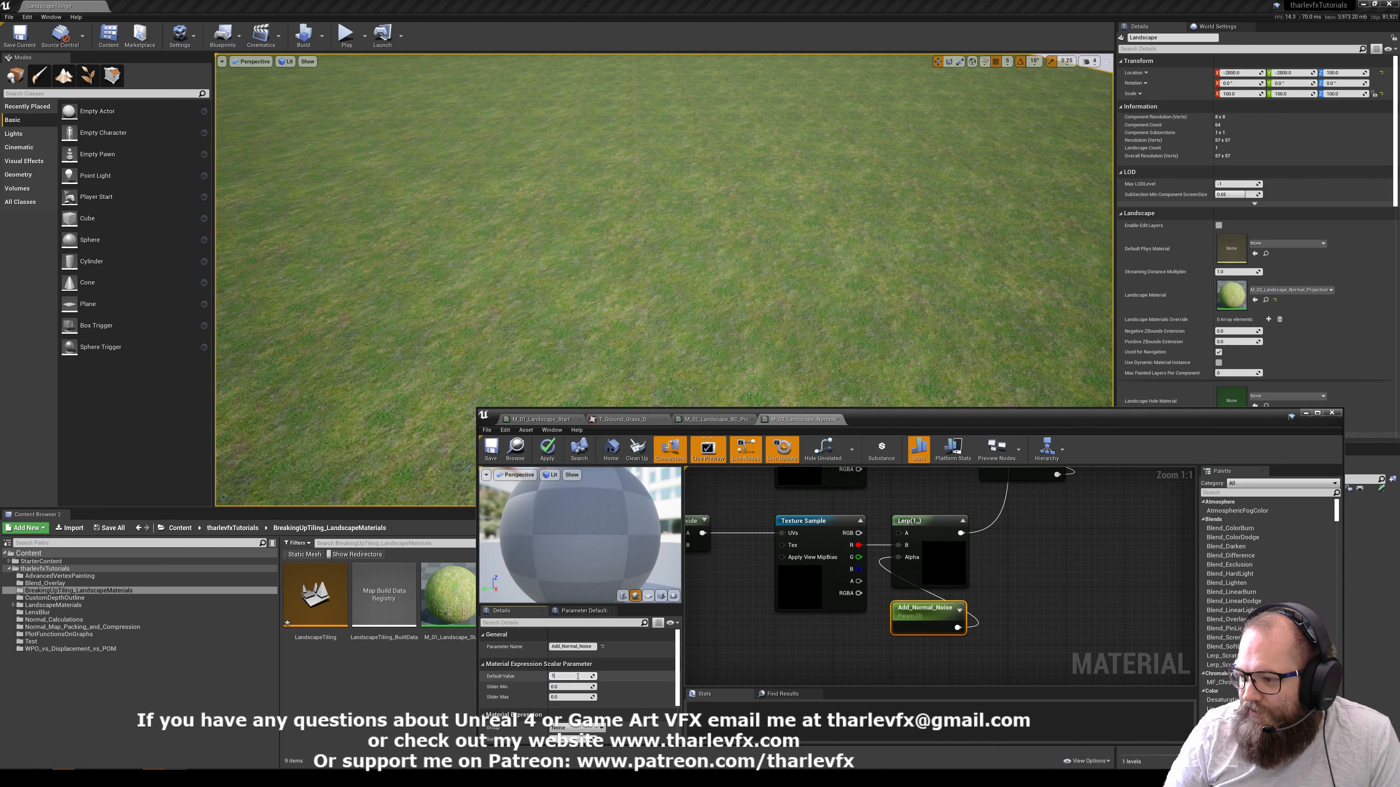
{"action": "type", "text": "50"}
{"action": "key", "text": "Return"}
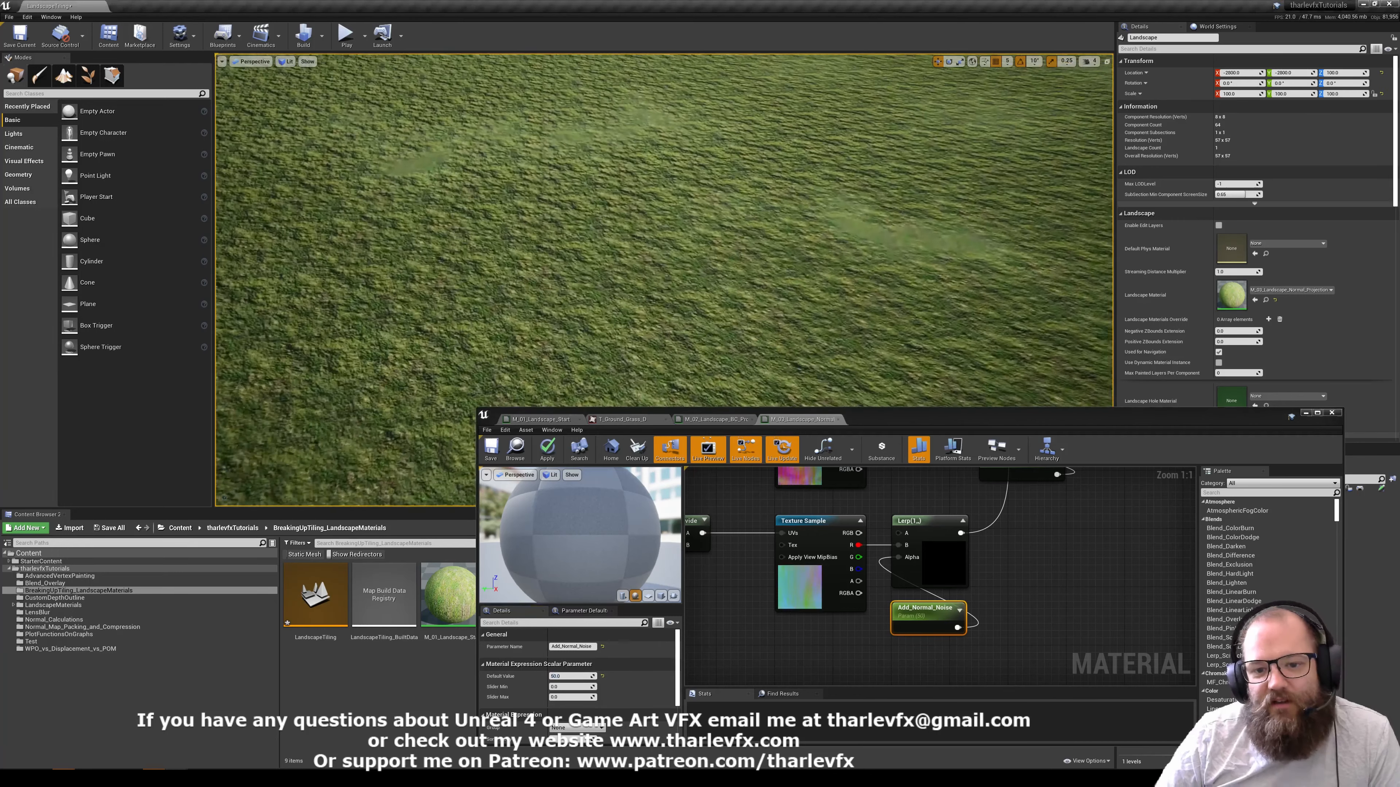
Set the Add_Normal_Noise default value to 2
{"action": "left_click", "coordinate": [577, 676]}
{"action": "type", "text": "2"}
{"action": "key", "text": "Return"}
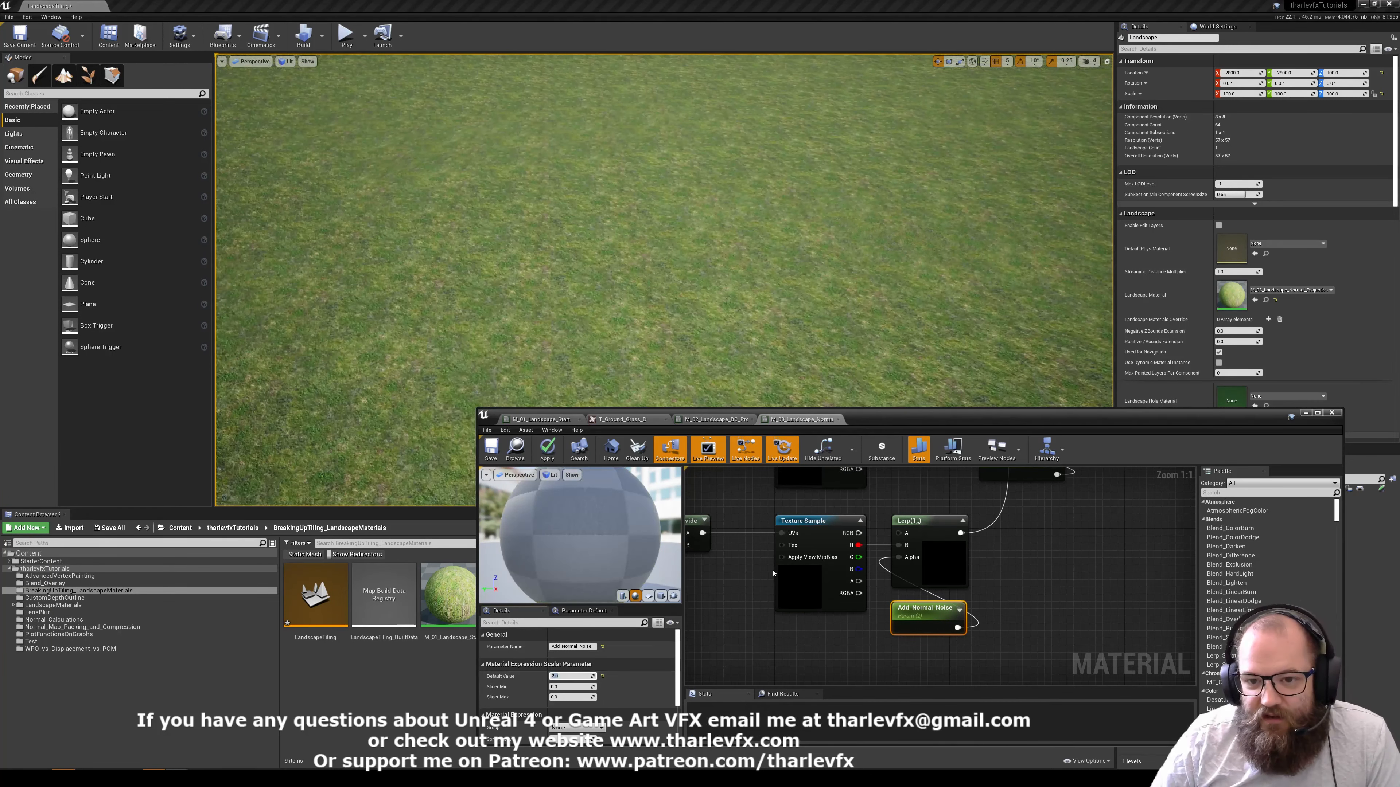
Try a much larger default value for Noise_Tiling_N and check the landscape out to the horizon
{"action": "right_click_drag", "start_coordinate": [773, 573], "coordinate": [943, 542]}
{"action": "left_click", "coordinate": [782, 518]}
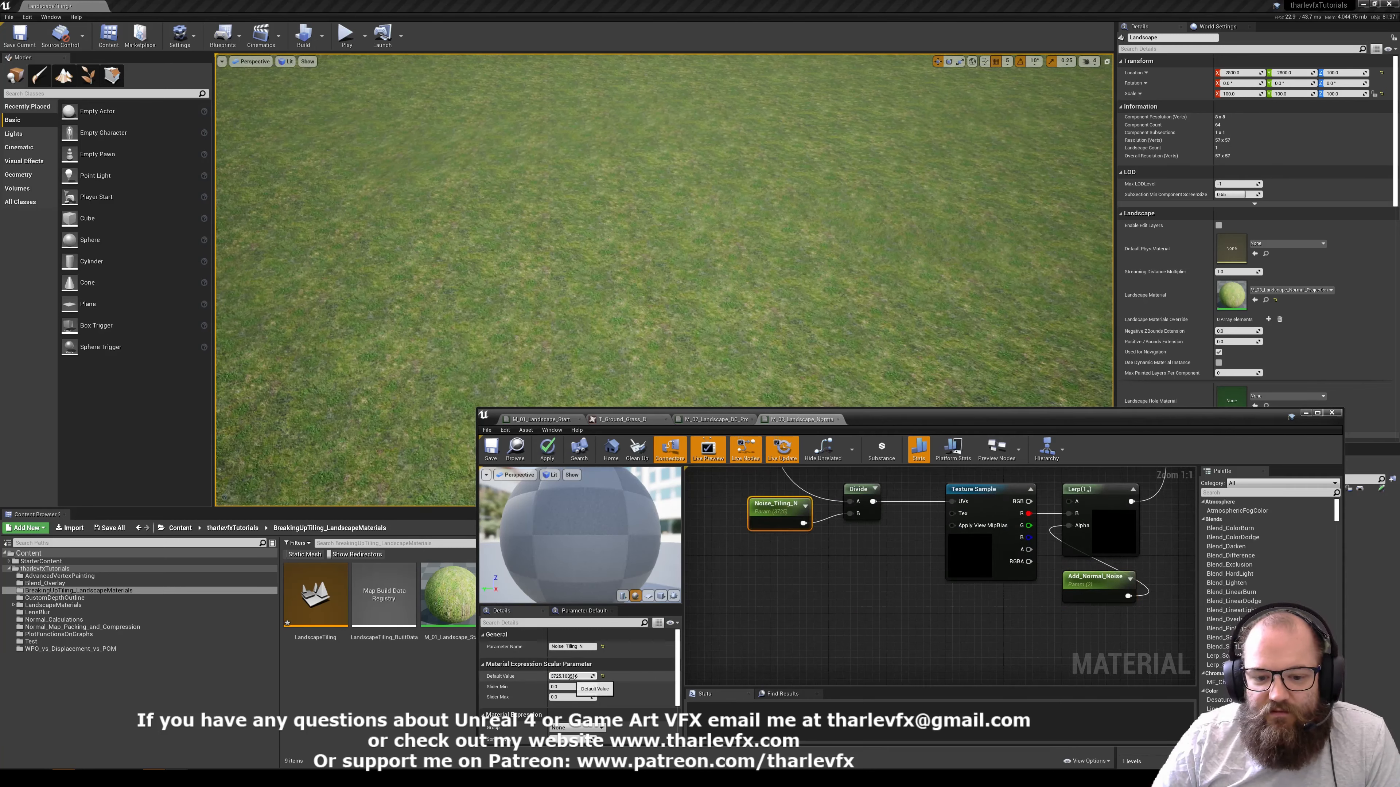
{"action": "mouse_move", "coordinate": [575, 676]}
{"action": "left_mouse_down"}
{"action": "mouse_move", "coordinate": [529, 675]}
{"action": "mouse_move", "coordinate": [612, 676]}
{"action": "left_mouse_up"}
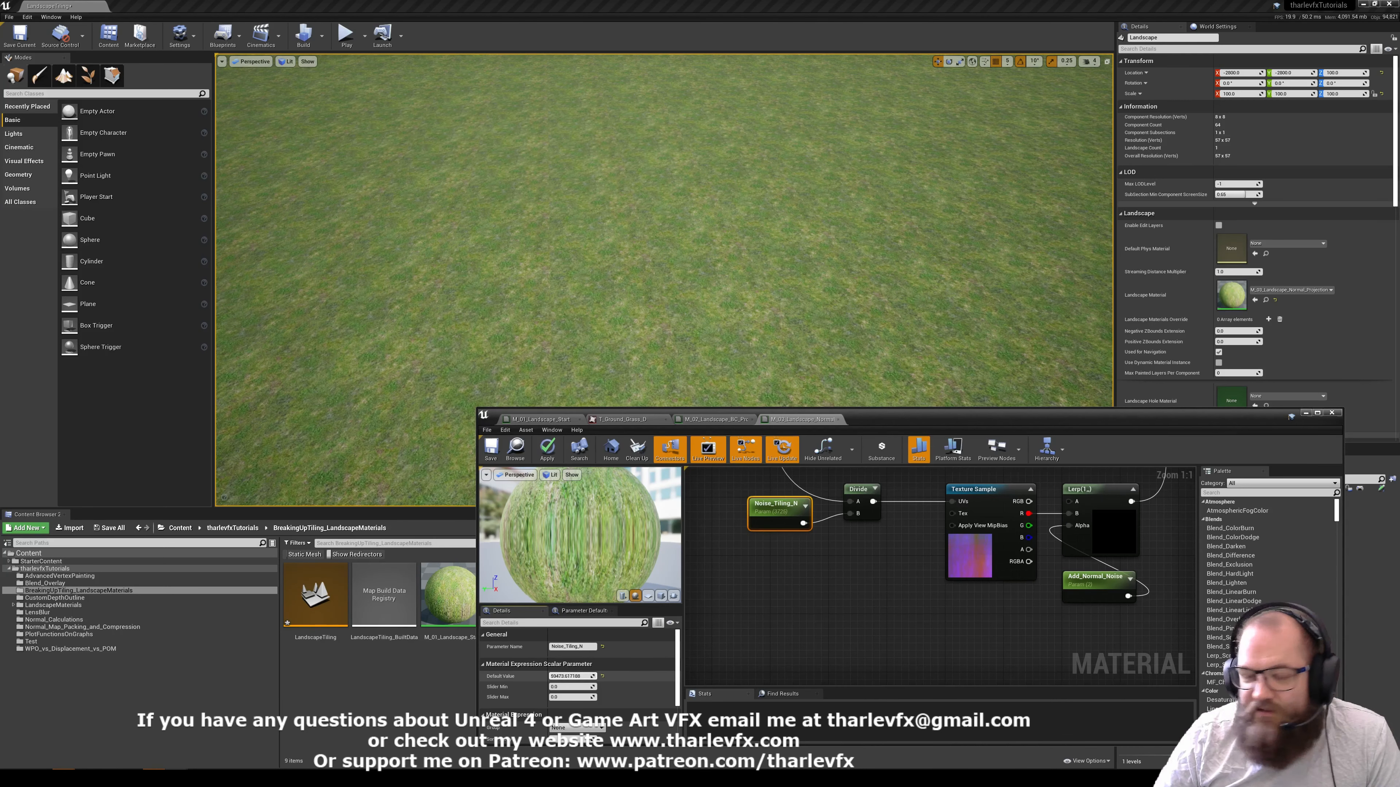
{"action": "left_click_drag", "start_coordinate": [573, 676], "coordinate": [578, 675]}
{"action": "right_click_drag", "start_coordinate": [695, 306], "coordinate": [695, 239]}
Move the Noise_Tiling_N node away from its Divide node and set its default value to 1024*1.5
{"action": "left_click_drag", "start_coordinate": [773, 519], "coordinate": [742, 554]}
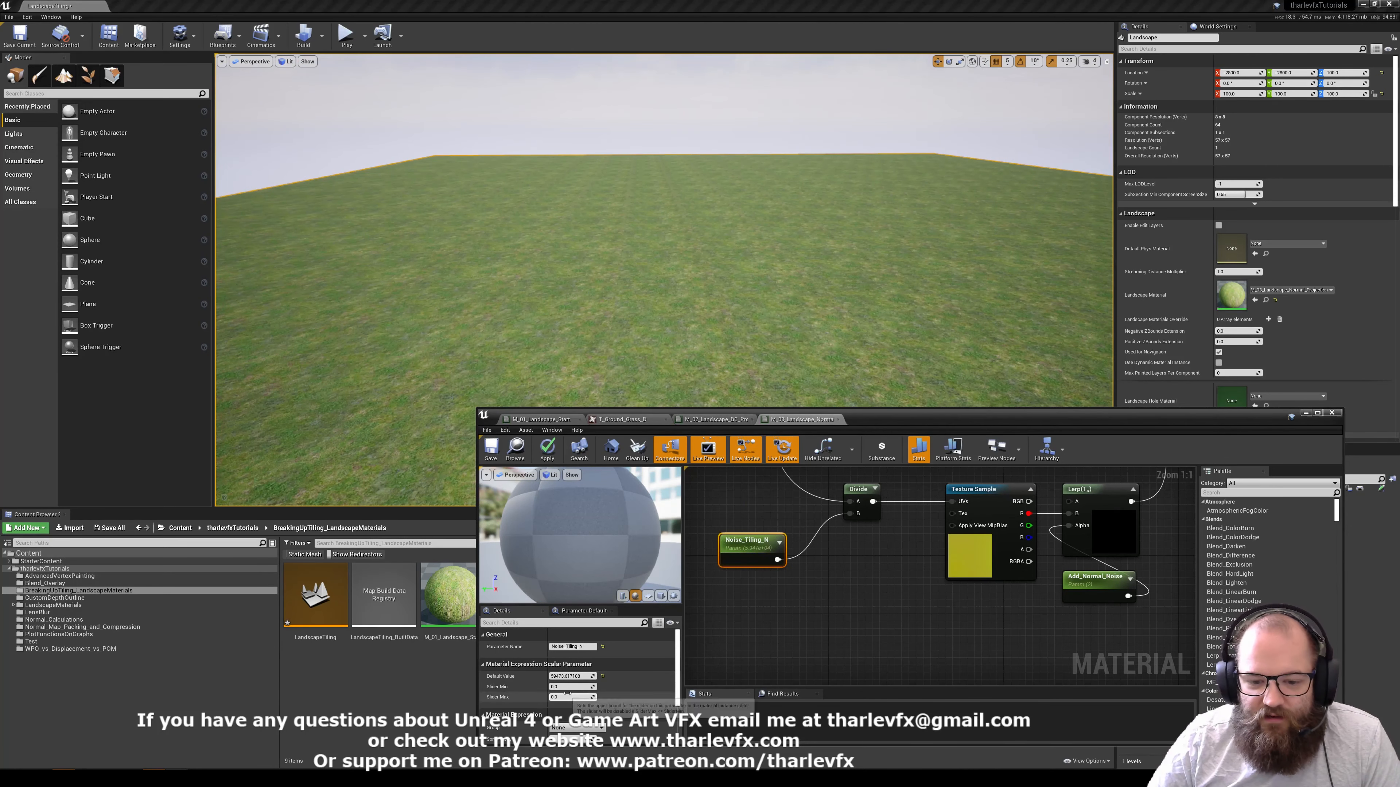
{"action": "left_click", "coordinate": [573, 676]}
{"action": "type", "text": "1024*1."}
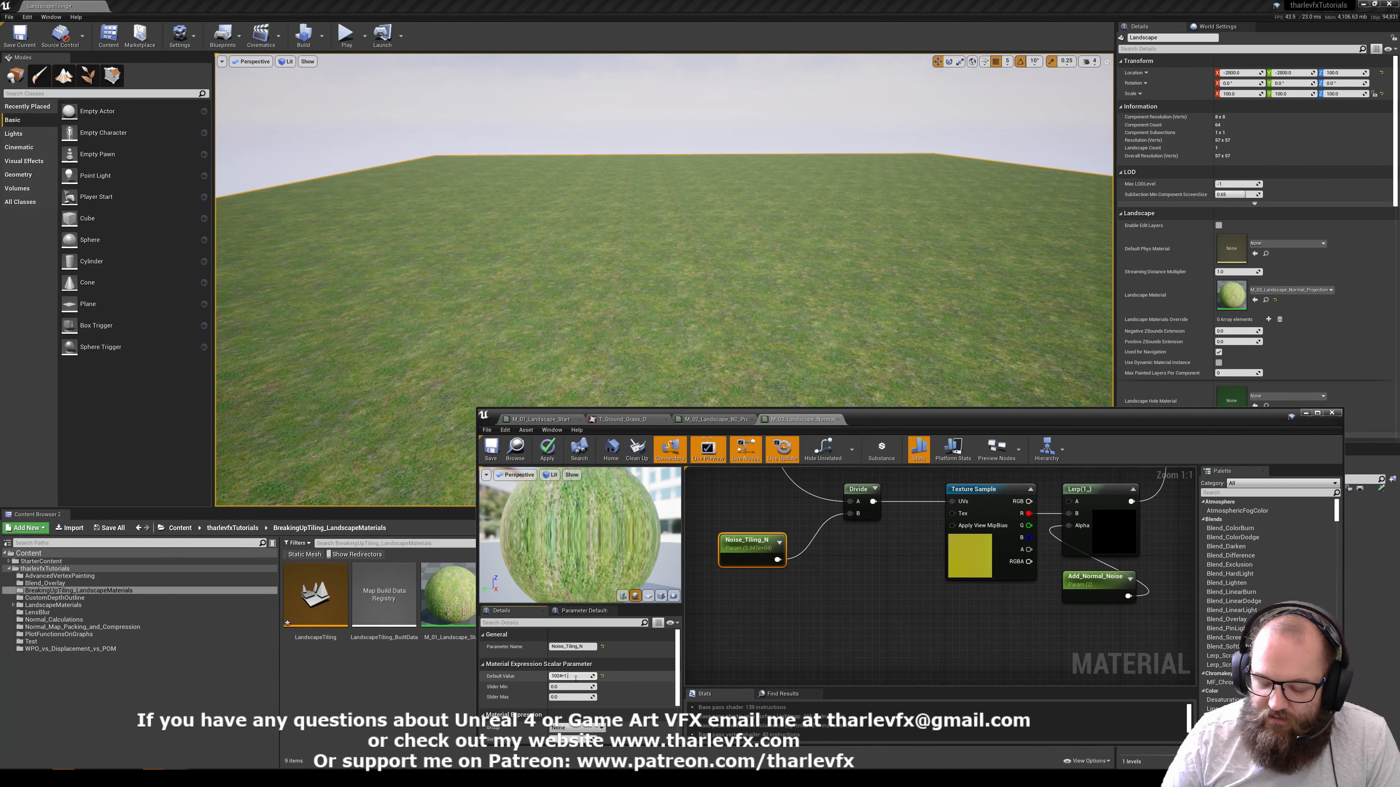
{"action": "type", "text": "5"}
{"action": "key", "text": "Return"}
Shift the Noise_Tiling_BC node slightly away from its Divide node and review the landscape from a new angle
{"action": "left_click", "coordinate": [844, 572]}
{"action": "right_click_drag", "start_coordinate": [844, 572], "coordinate": [846, 649]}
{"action": "scroll", "coordinate": [846, 650], "scroll_direction": "down", "scroll_amount": 3}
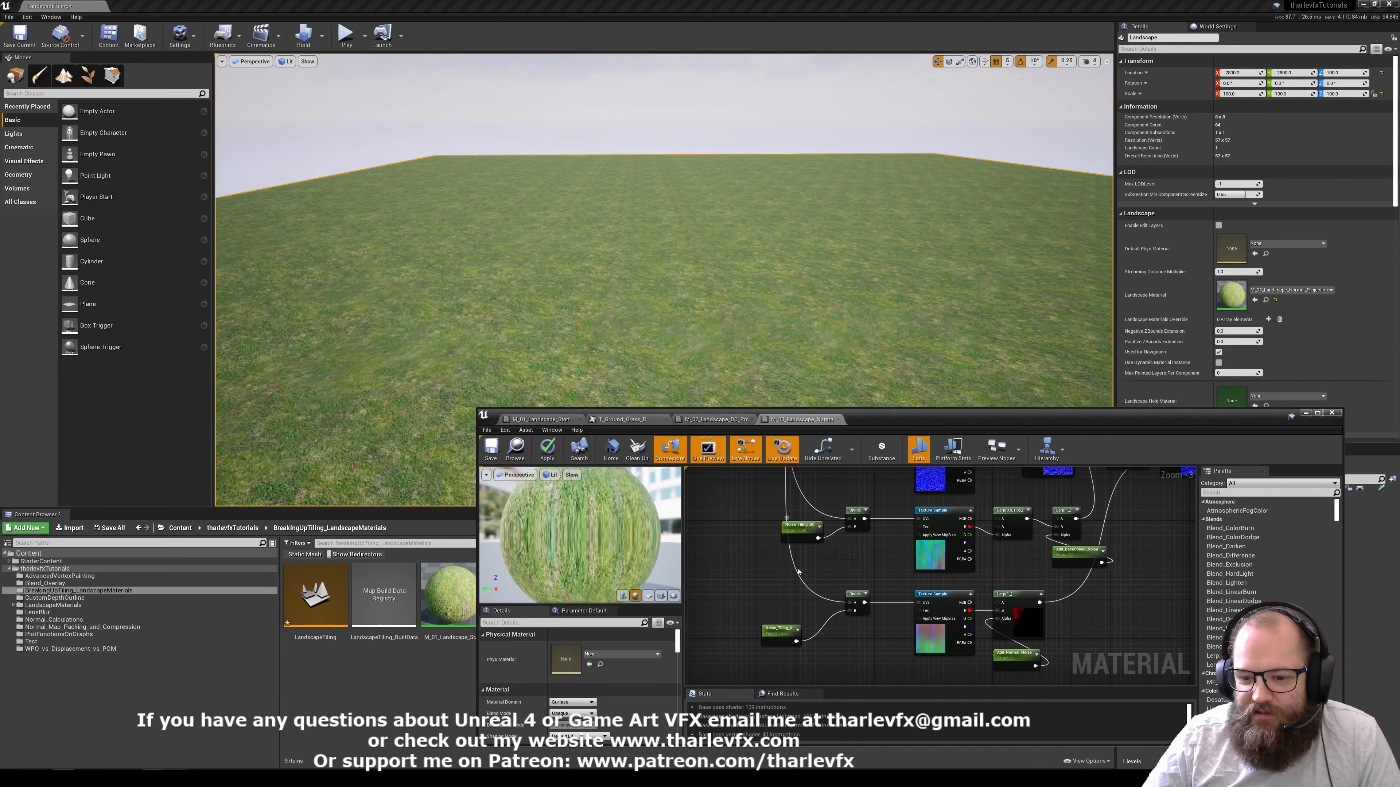
{"action": "left_click_drag", "start_coordinate": [803, 536], "coordinate": [793, 535]}
{"action": "mouse_move", "coordinate": [538, 151]}
{"action": "right_mouse_down"}
{"action": "mouse_move", "coordinate": [581, 171]}
{"action": "mouse_move", "coordinate": [538, 151]}
{"action": "right_mouse_up"}
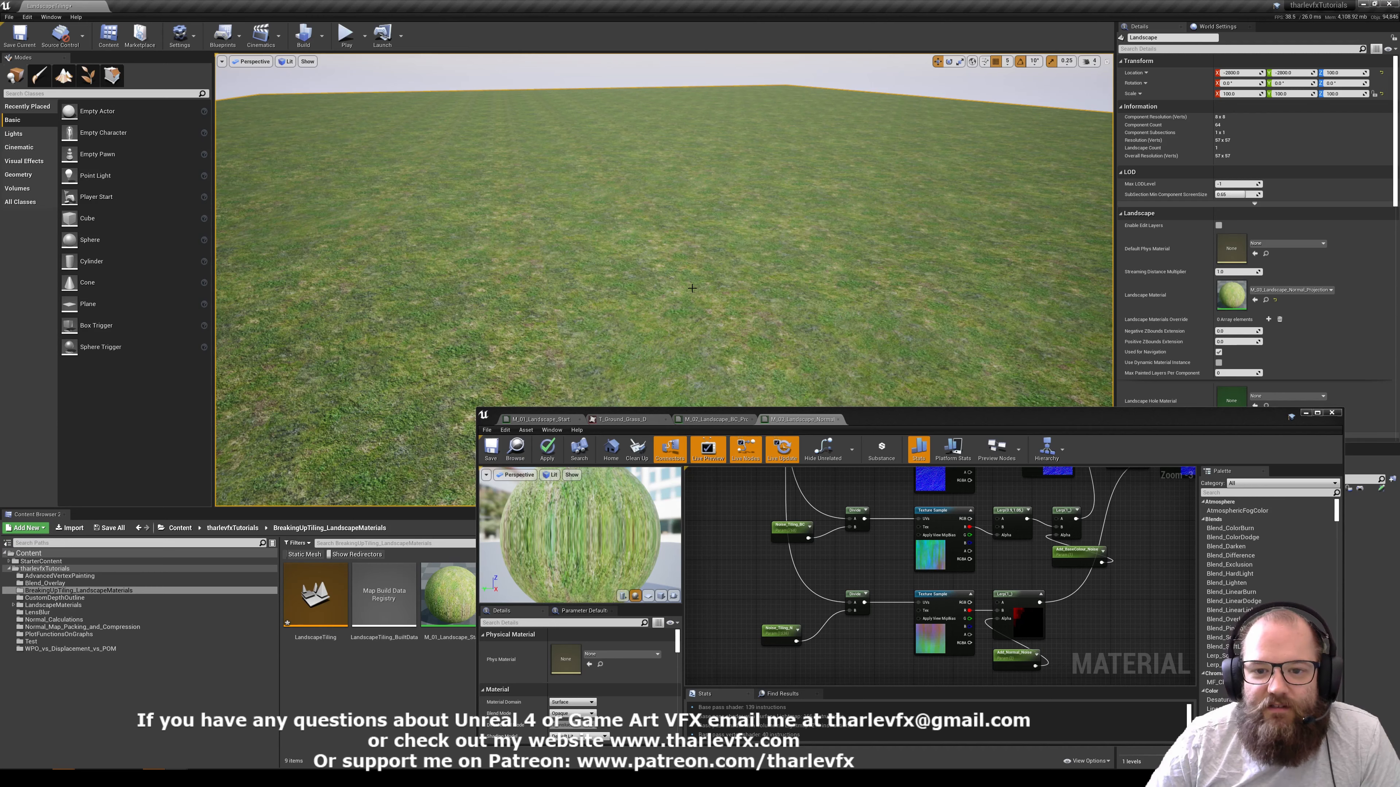
Nudge the material editor window aside and assign M_01_Landscape_Start to the landscape for comparison
{"action": "left_click_drag", "start_coordinate": [951, 418], "coordinate": [972, 424]}
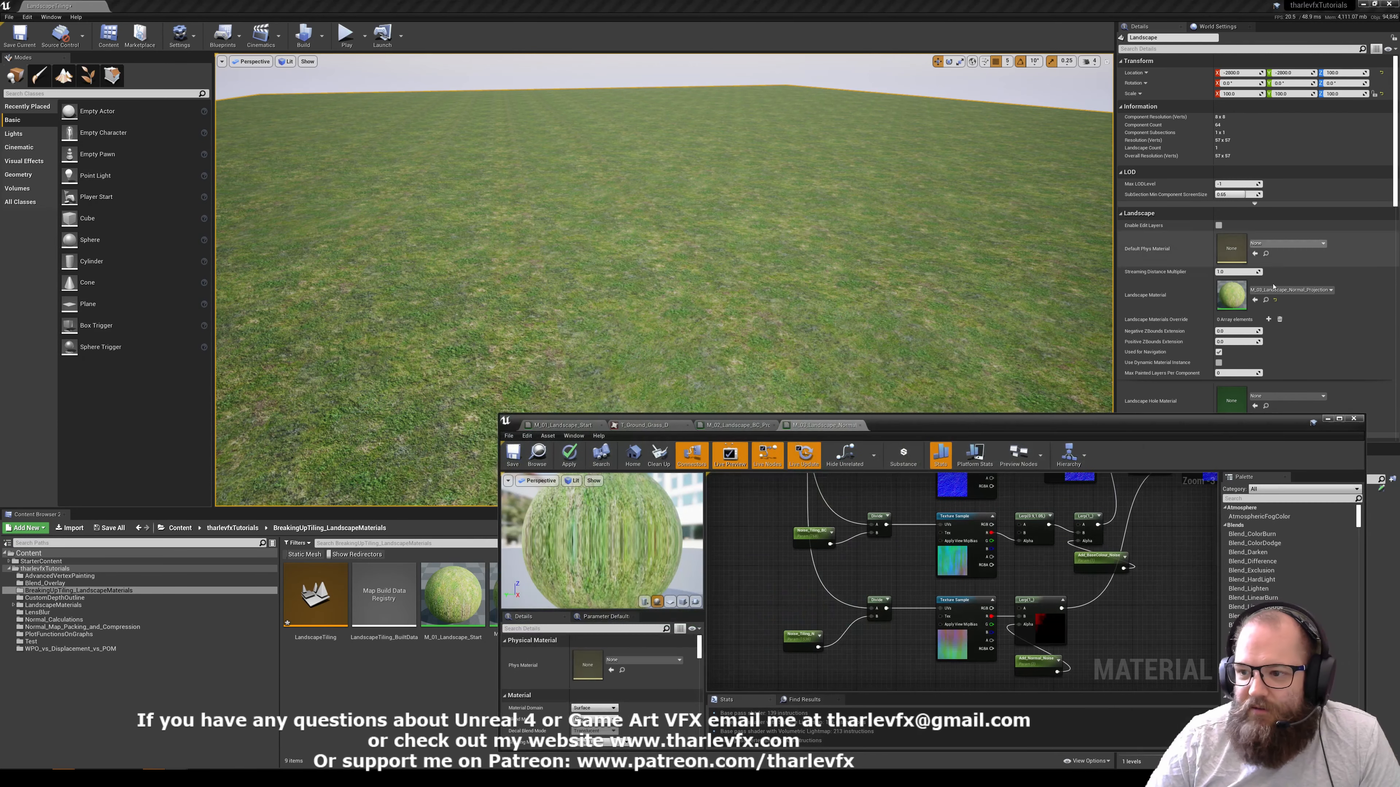
{"action": "left_click", "coordinate": [1297, 291]}
{"action": "left_click", "coordinate": [1295, 414]}
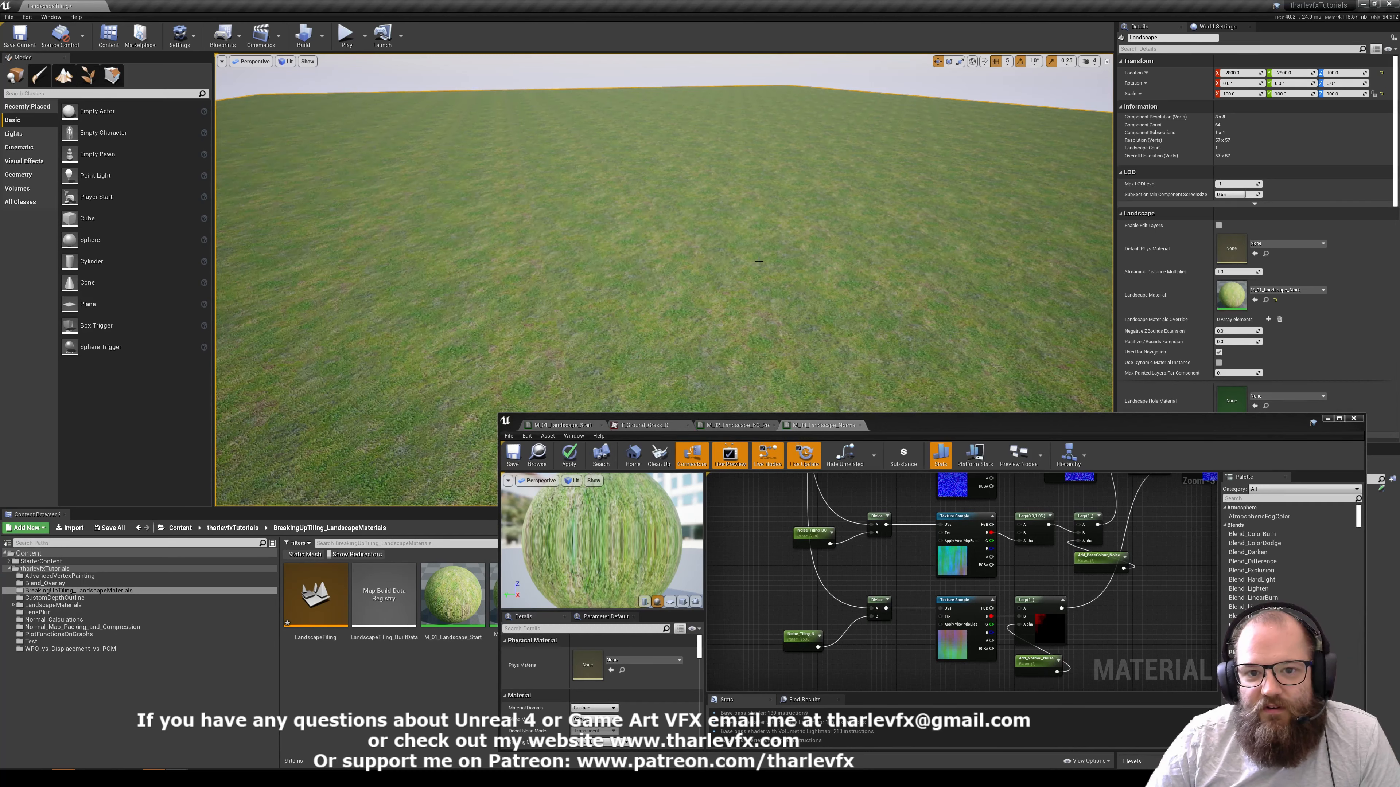
Assign M_03_Landscape_Normal_Projection to the landscape again and minimise the material editor window
{"action": "left_click", "coordinate": [1286, 293]}
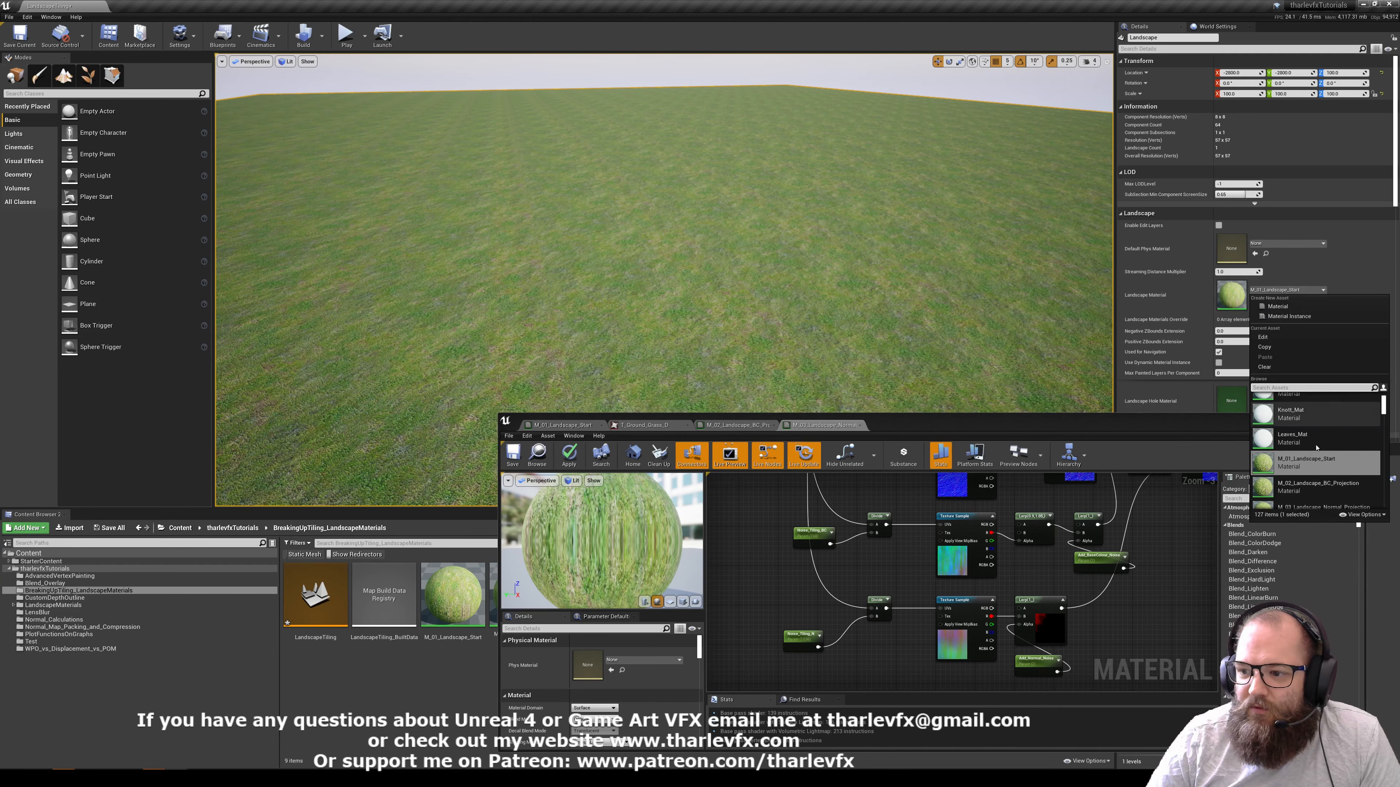
{"action": "scroll", "coordinate": [1304, 497], "scroll_direction": "down", "scroll_amount": 1}
{"action": "left_click", "coordinate": [1304, 497]}
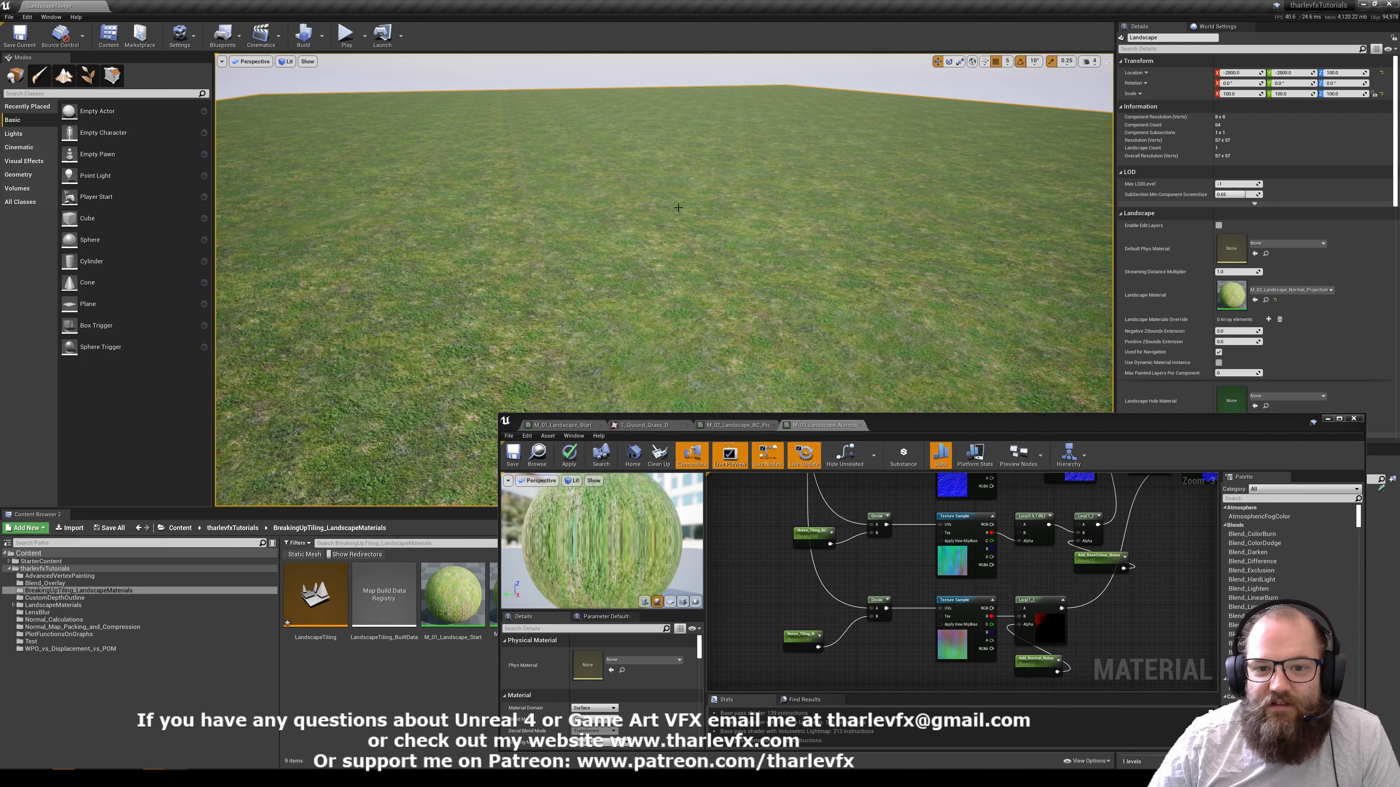
{"action": "left_click_drag", "start_coordinate": [1085, 427], "coordinate": [1084, 407]}
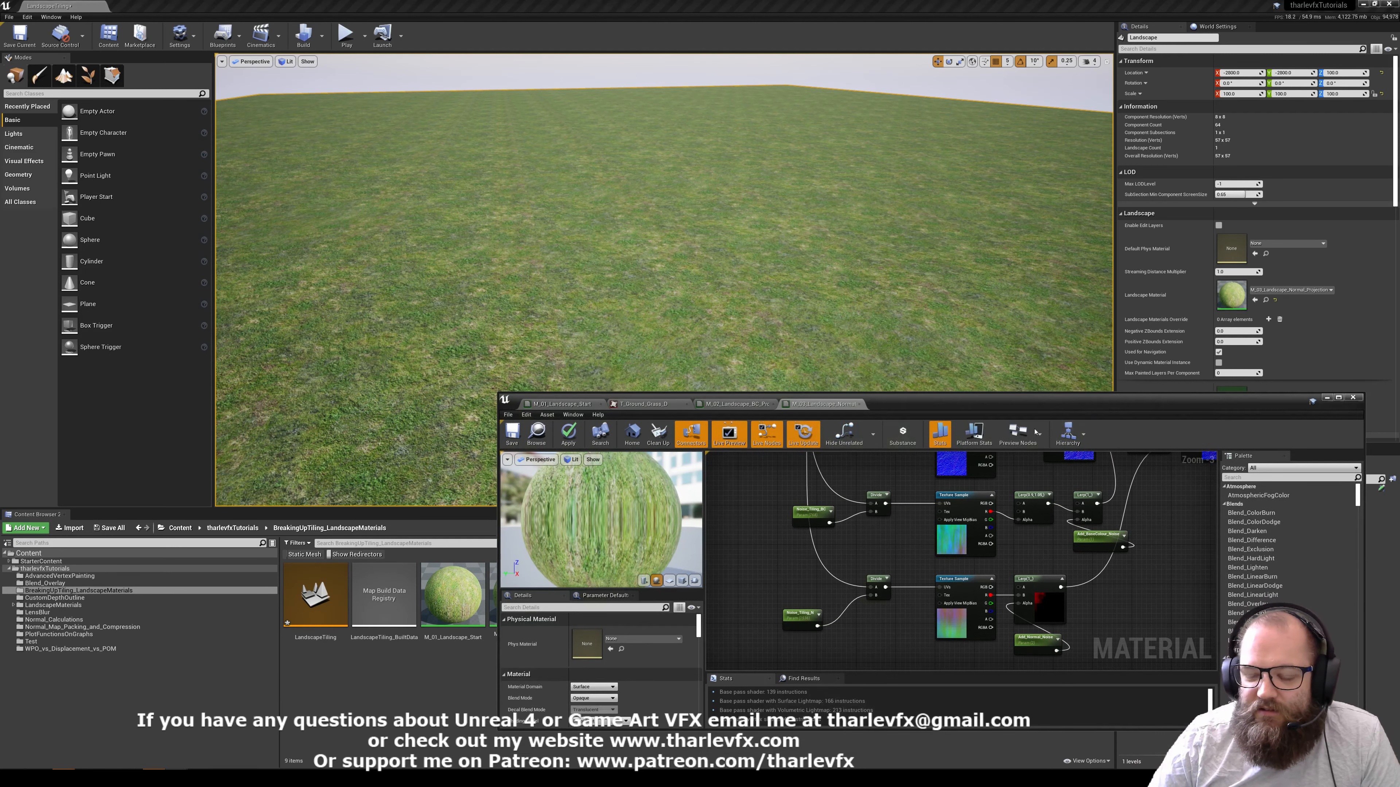
{"action": "left_click", "coordinate": [1325, 398]}
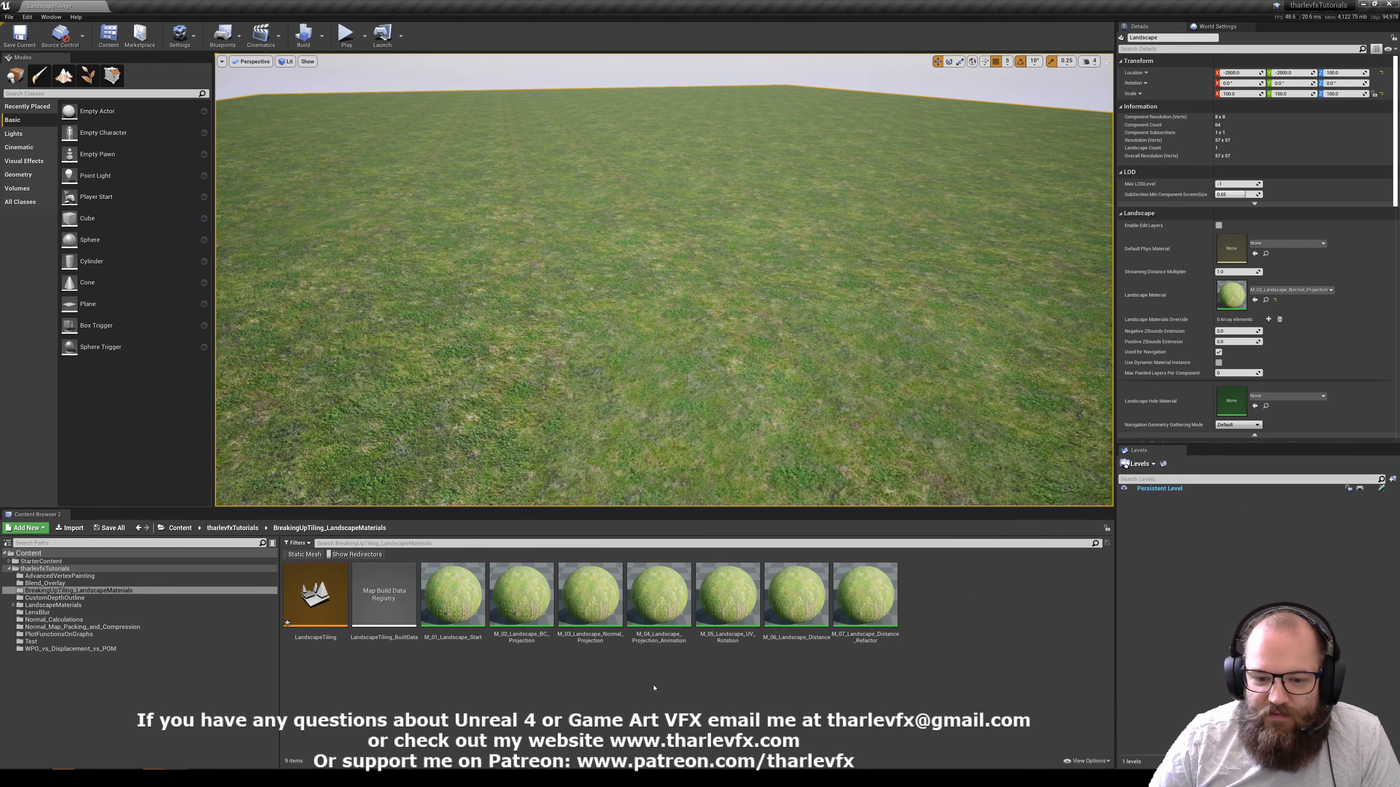
Assign M_04_Landscape_Projection_Animation as the landscape material and open it for editing
{"action": "left_click", "coordinate": [659, 604]}
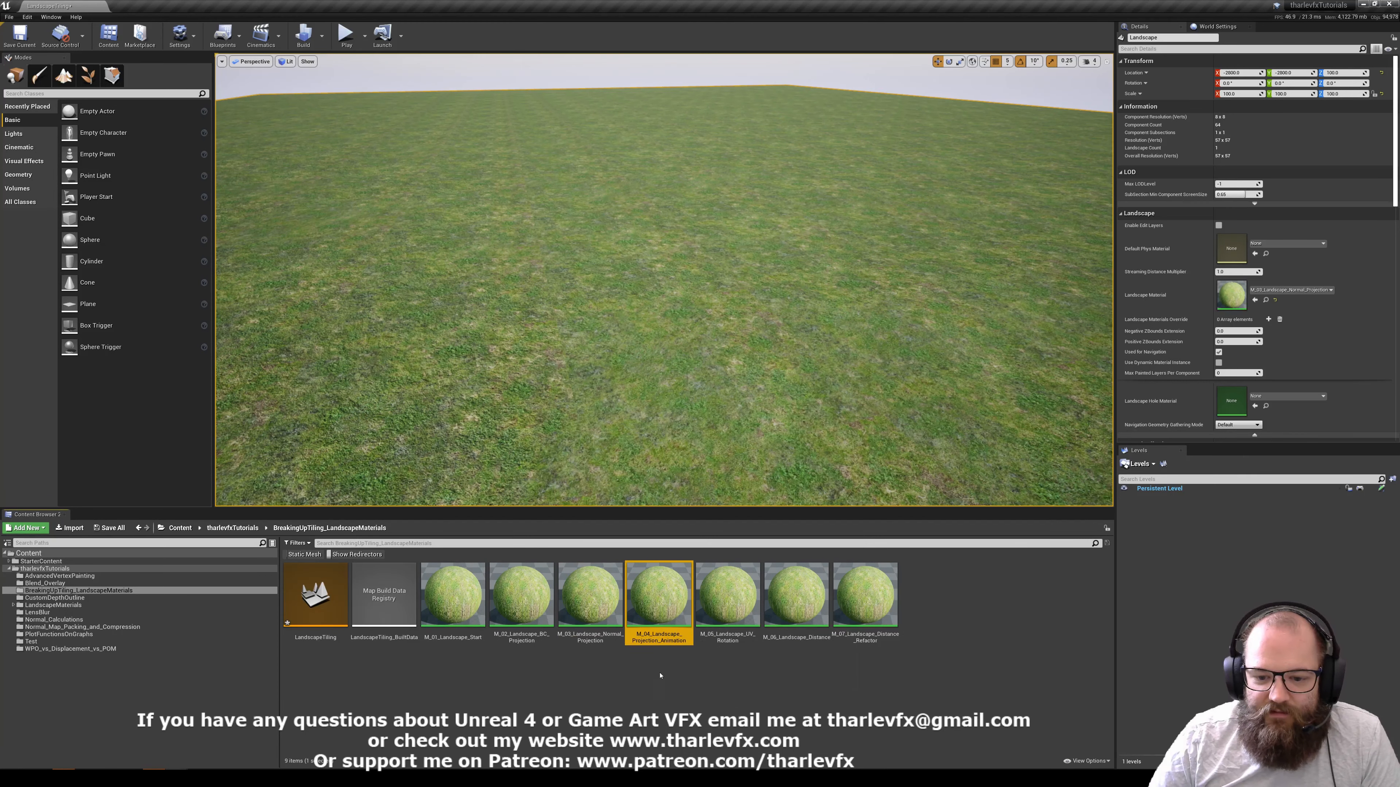
{"action": "left_click_drag", "start_coordinate": [659, 596], "coordinate": [1289, 291]}
{"action": "double_click", "coordinate": [1230, 294]}
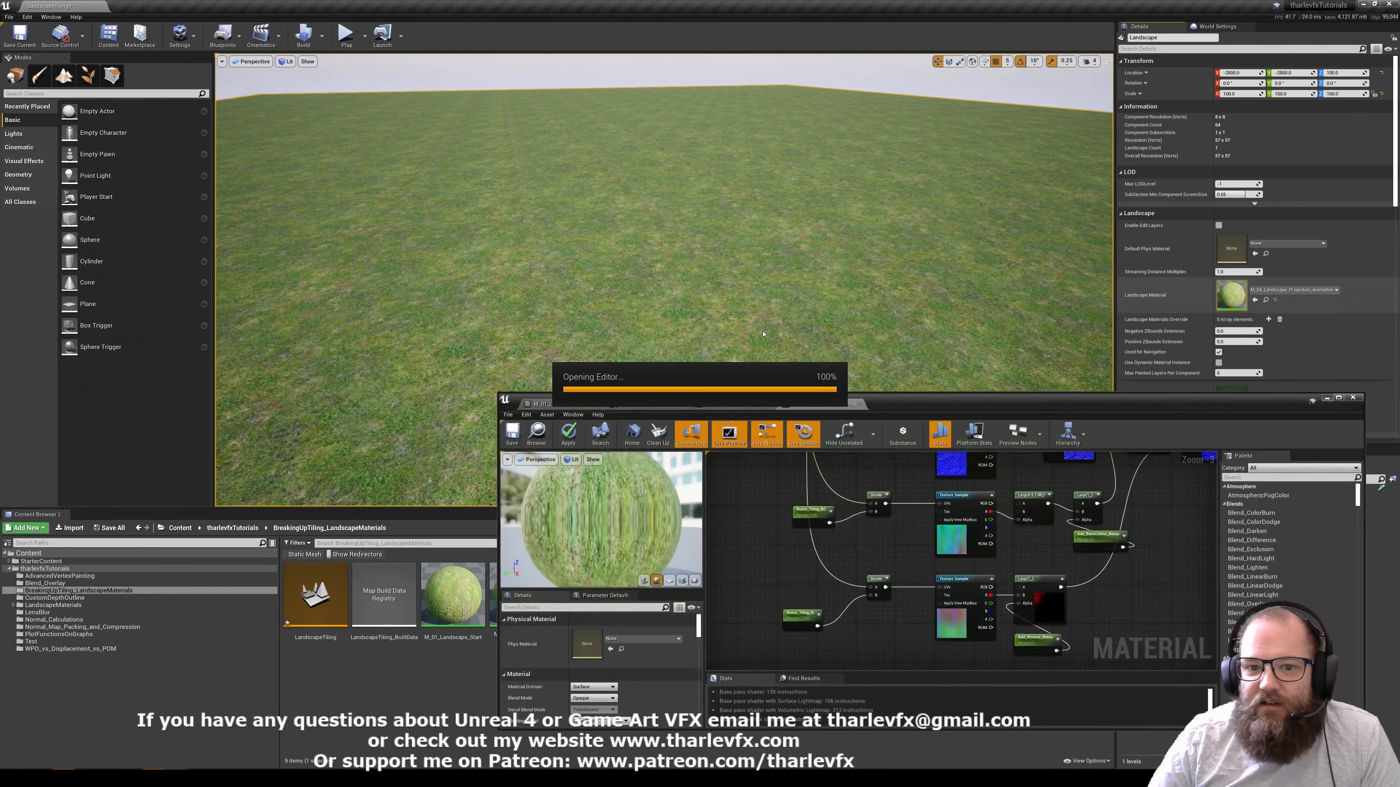
Maximise the material editor and examine the Panner nodes and the two noise Texture Samples they drive
{"action": "double_click", "coordinate": [959, 399]}
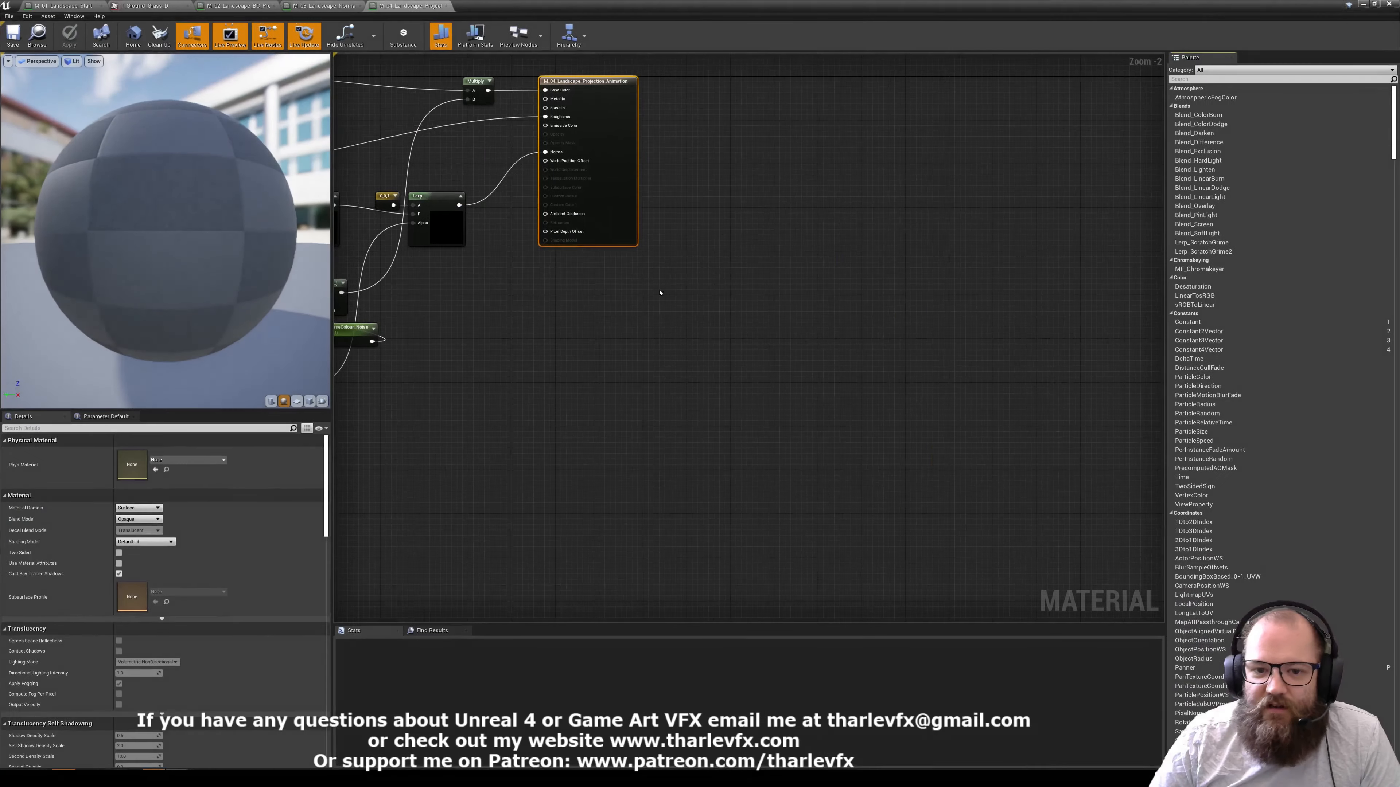
{"action": "right_click_drag", "start_coordinate": [1095, 416], "coordinate": [1032, 454]}
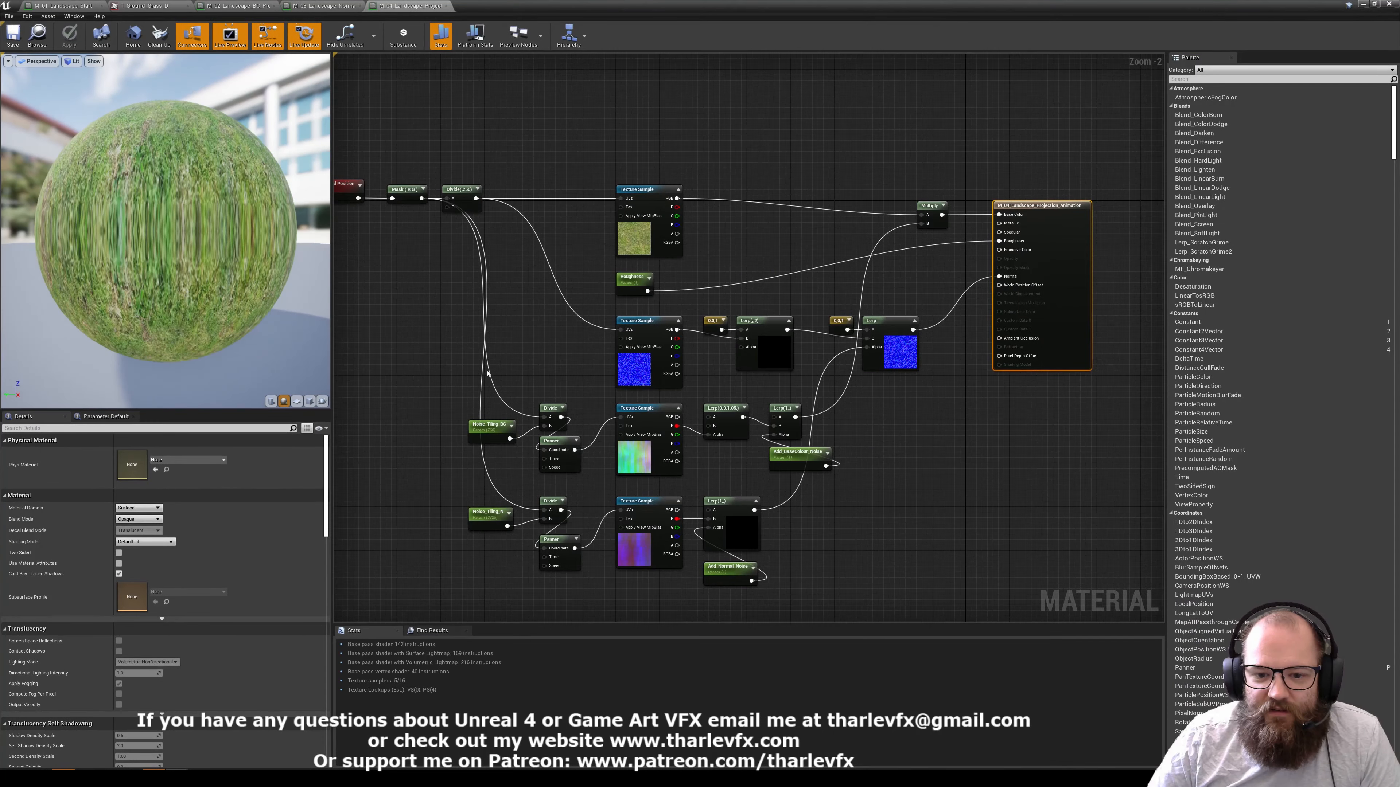
{"action": "scroll", "coordinate": [553, 477], "scroll_direction": "up", "scroll_amount": 1}
{"action": "left_click", "coordinate": [554, 550]}
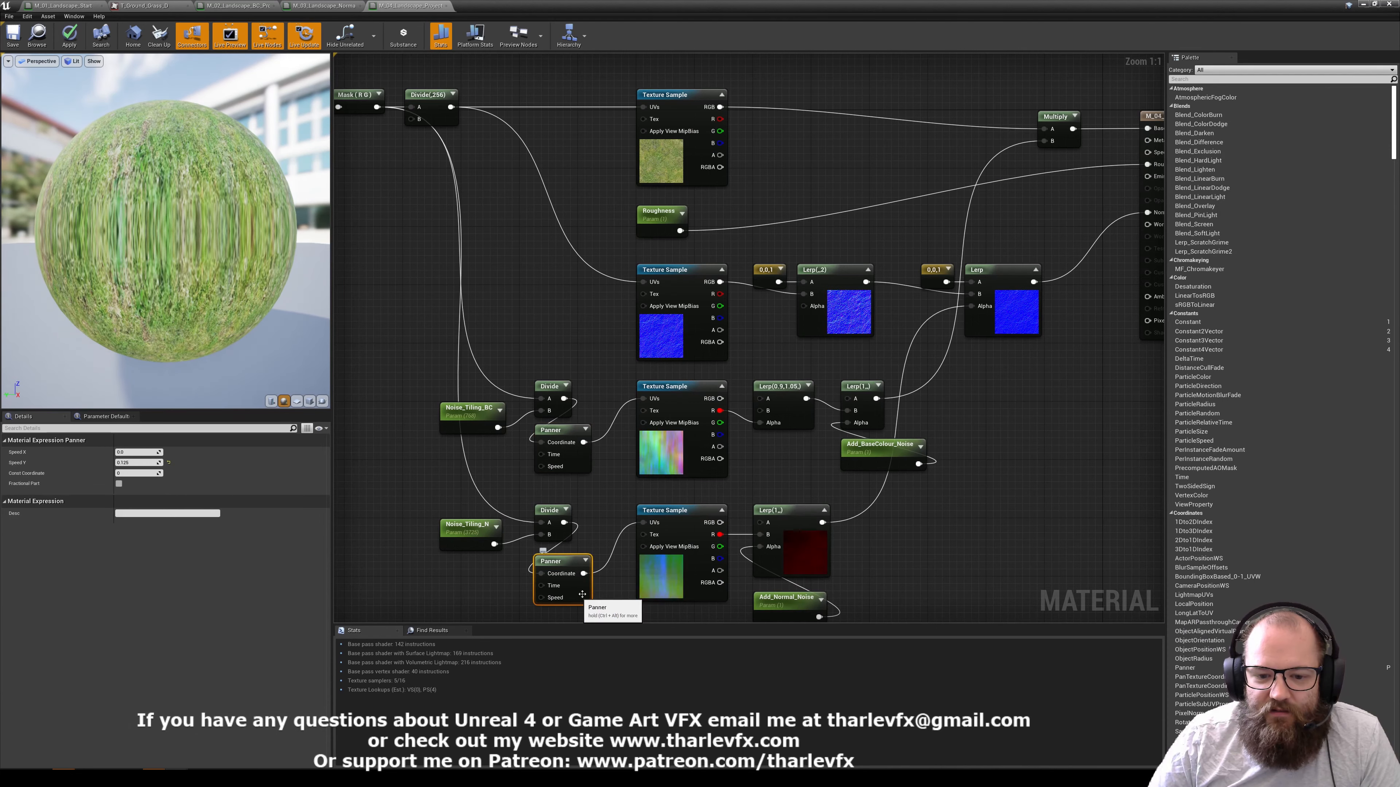
{"action": "scroll", "coordinate": [561, 449], "scroll_direction": "up", "scroll_amount": 1}
{"action": "left_click_drag", "start_coordinate": [570, 265], "coordinate": [663, 490]}
{"action": "left_click", "coordinate": [730, 557]}
{"action": "left_click_drag", "start_coordinate": [797, 573], "coordinate": [815, 380]}
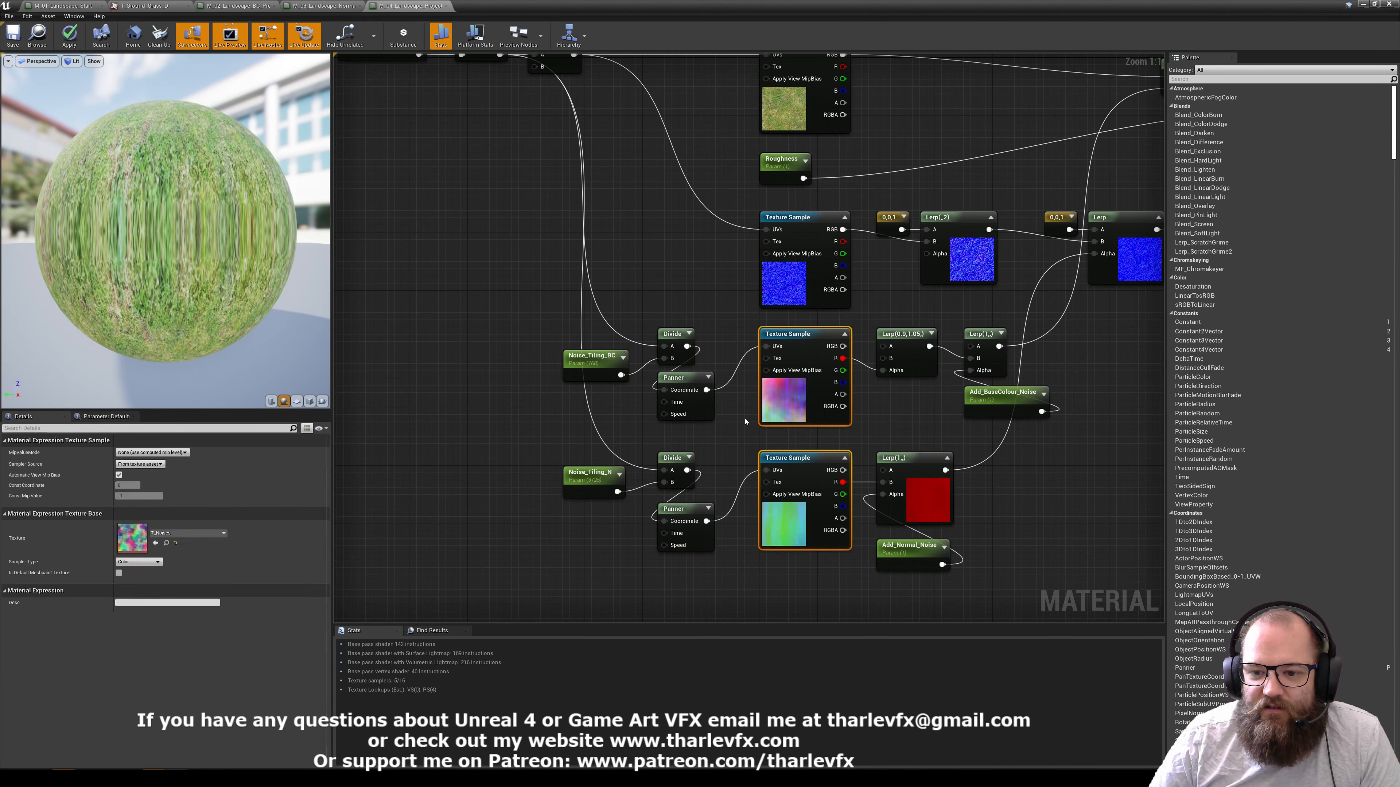
{"action": "left_click", "coordinate": [893, 301]}
Shrink the editor below the viewport and compare the noise branches and final normal Lerp with the landscape
{"action": "left_click_drag", "start_coordinate": [931, 10], "coordinate": [1055, 418]}
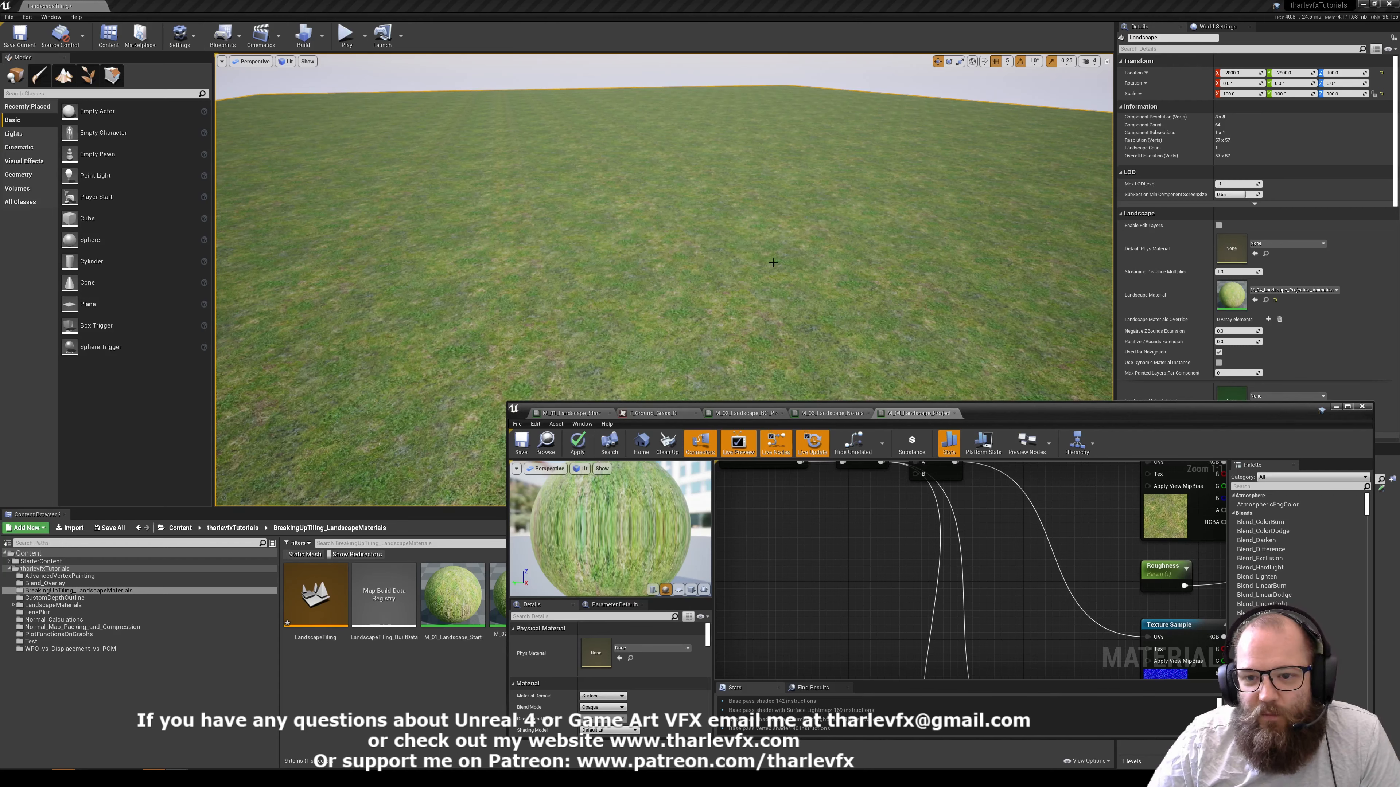
{"action": "right_click_drag", "start_coordinate": [1191, 670], "coordinate": [987, 473]}
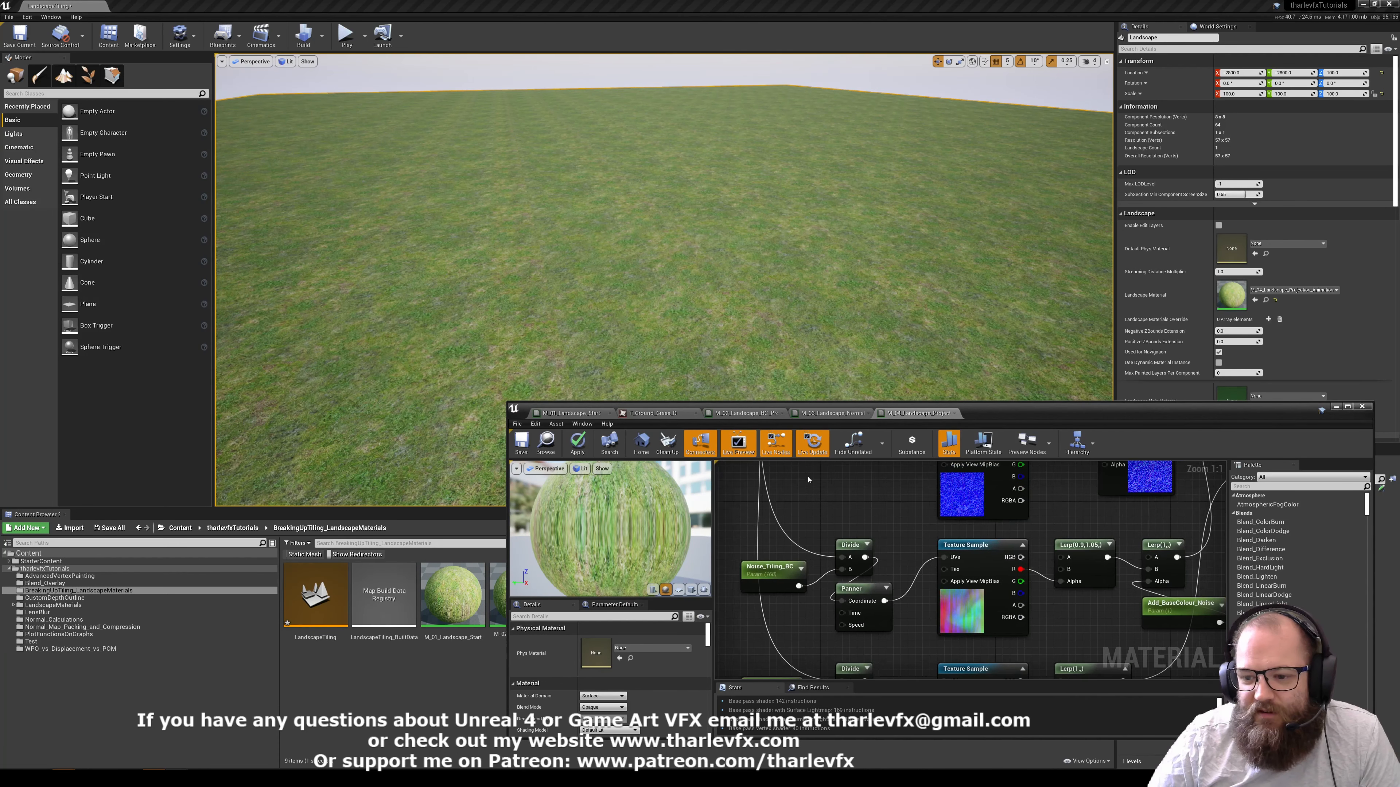
{"action": "right_click_drag", "start_coordinate": [1054, 593], "coordinate": [1046, 463]}
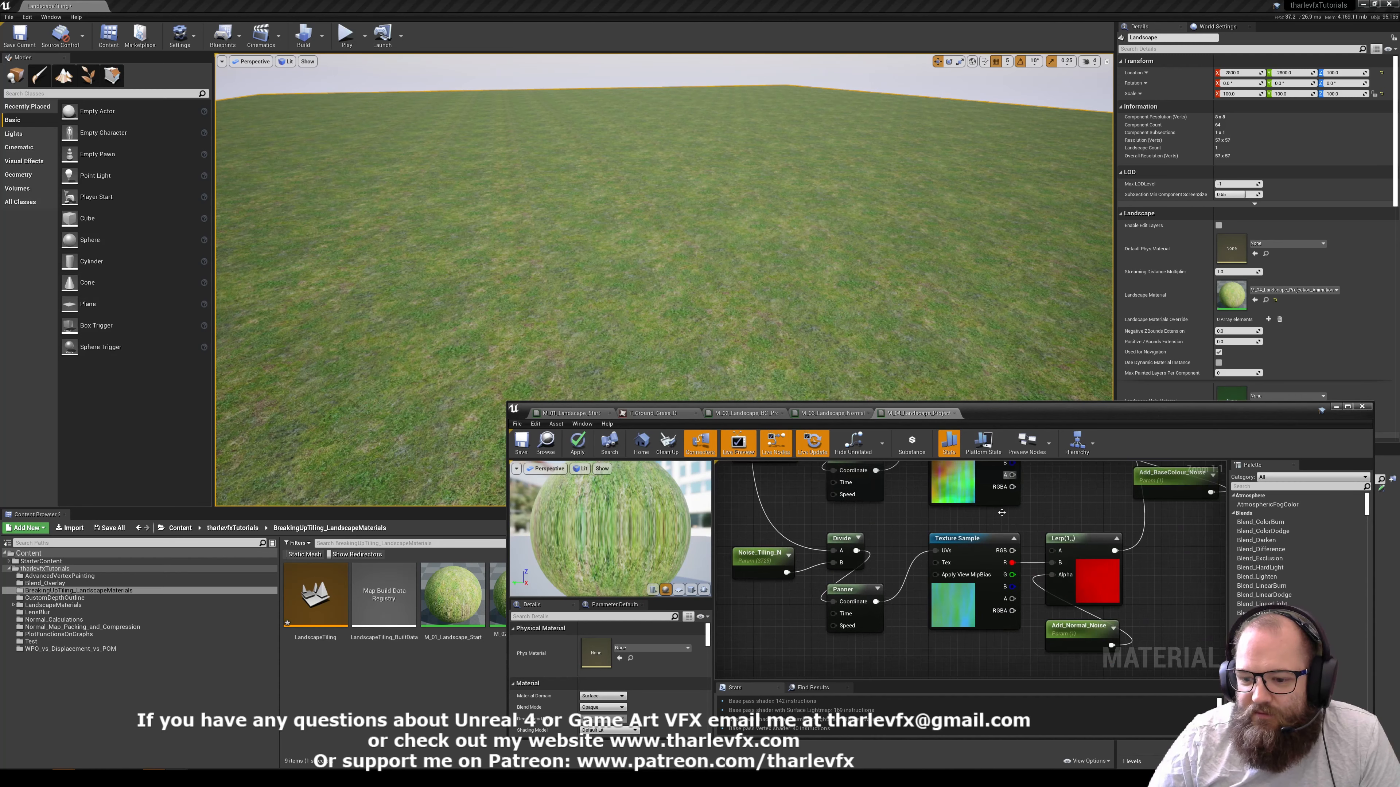
{"action": "left_click", "coordinate": [968, 598]}
{"action": "right_click_drag", "start_coordinate": [1105, 500], "coordinate": [833, 695]}
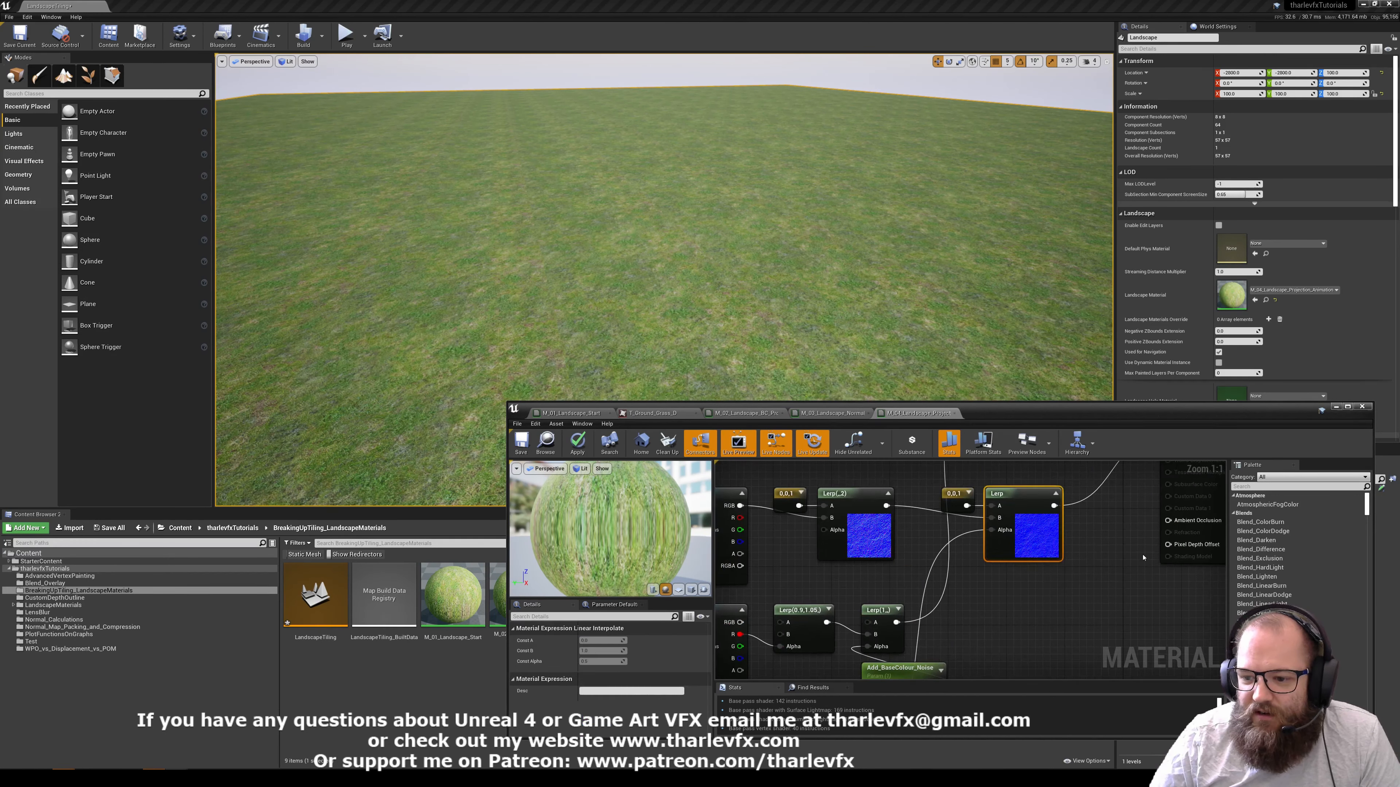
{"action": "left_click", "coordinate": [1044, 545]}
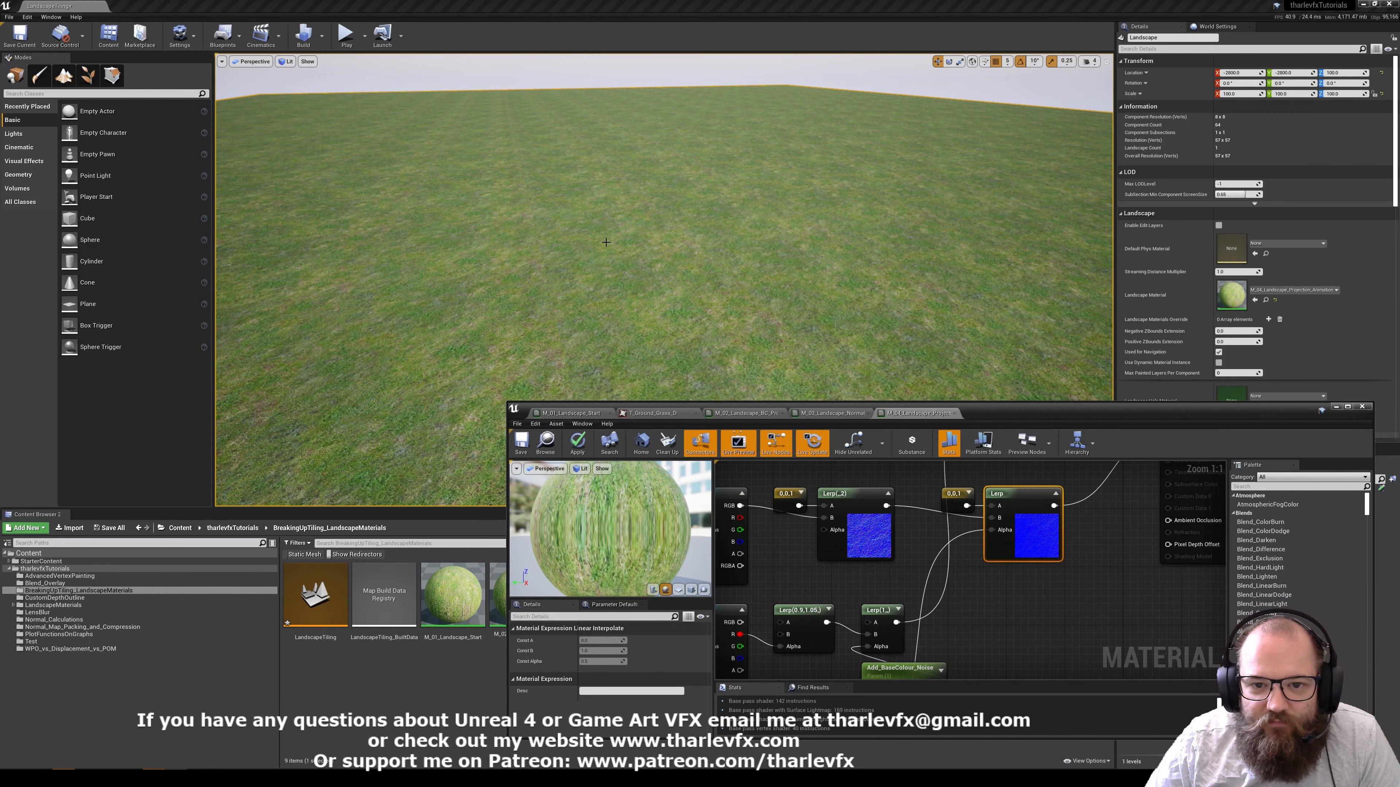
{"action": "right_click_drag", "start_coordinate": [645, 300], "coordinate": [695, 256]}
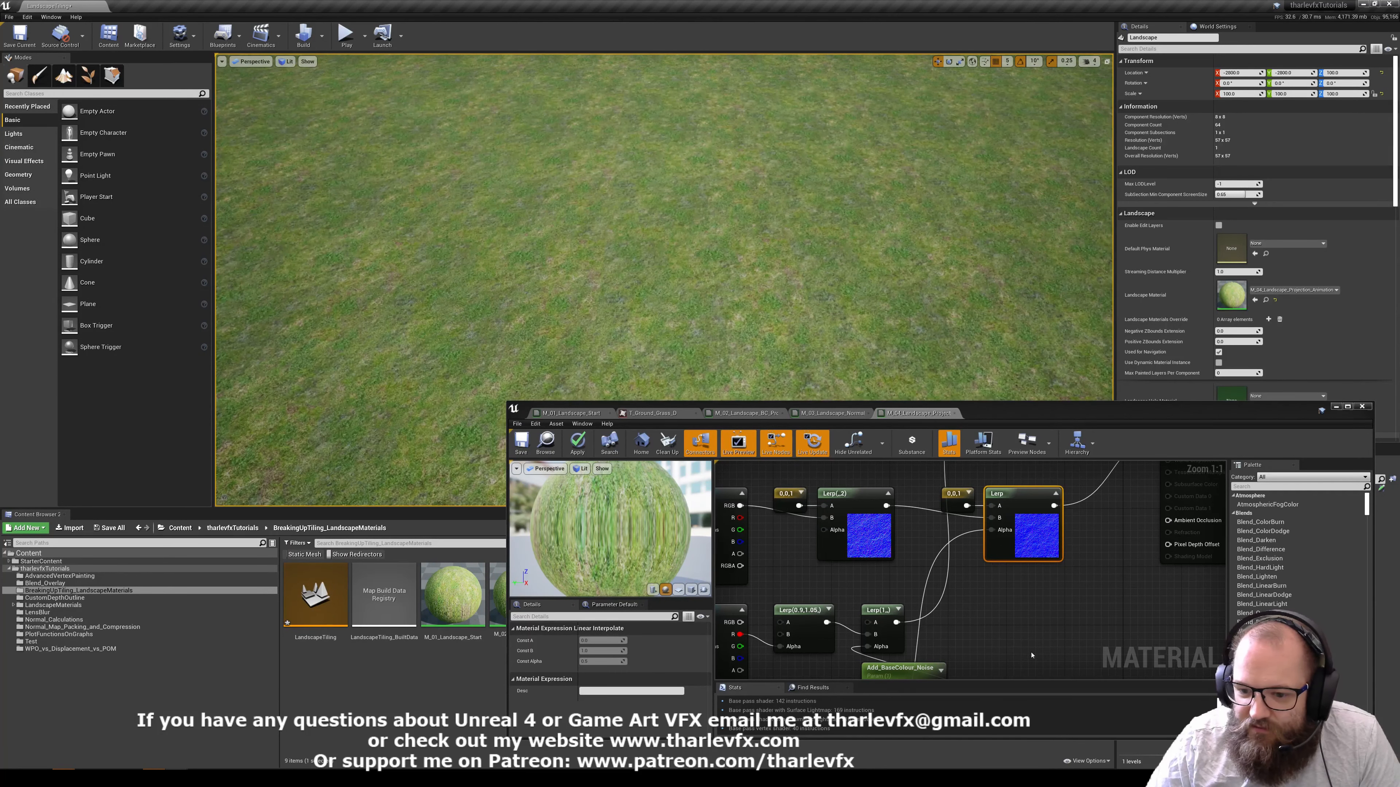
Set the Add_BaseColour_Noise parameter's default value to 2 and apply it to the landscape
{"action": "right_click_drag", "start_coordinate": [1031, 655], "coordinate": [1063, 533]}
{"action": "left_click", "coordinate": [934, 548]}
{"action": "left_click", "coordinate": [600, 670]}
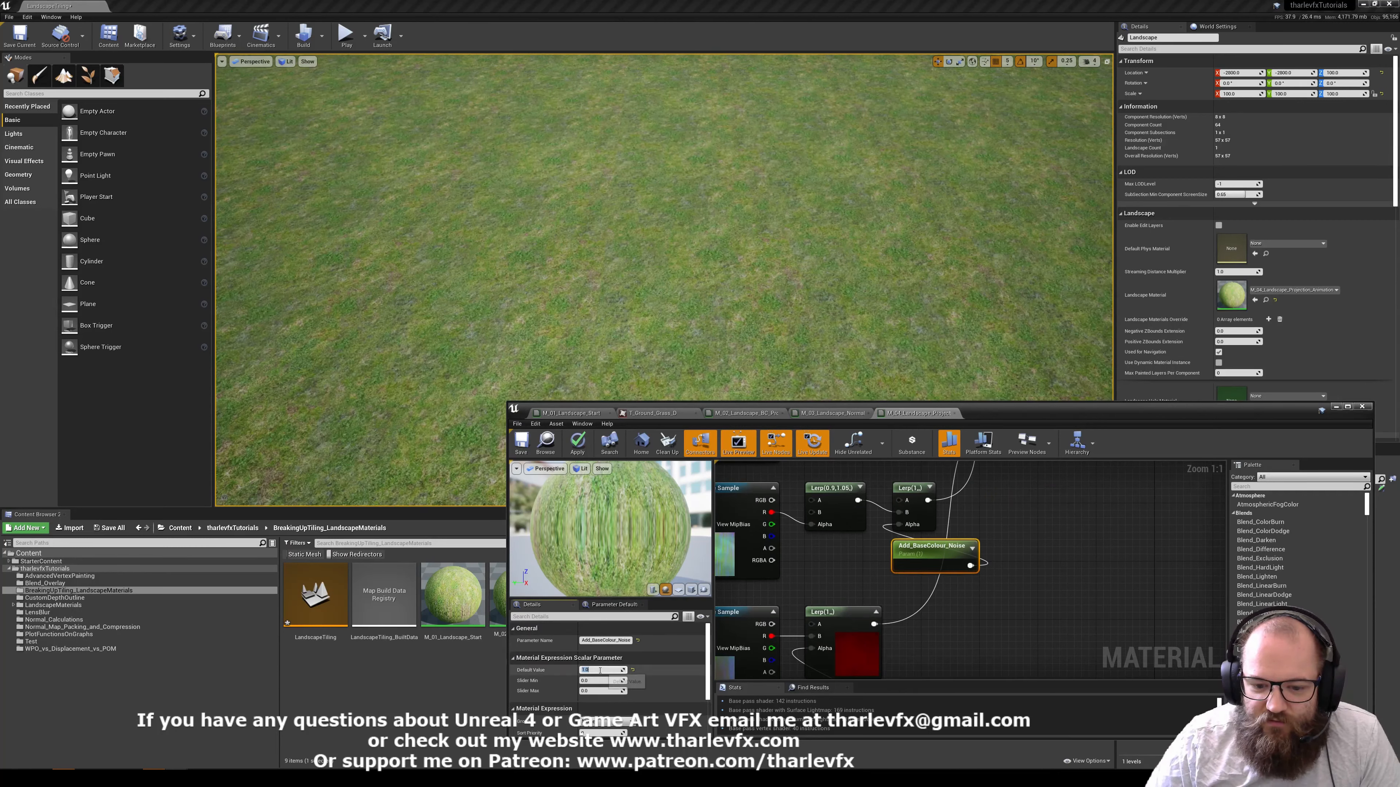
{"action": "type", "text": "2"}
{"action": "key", "text": "Return"}
{"action": "key", "text": "Return"}
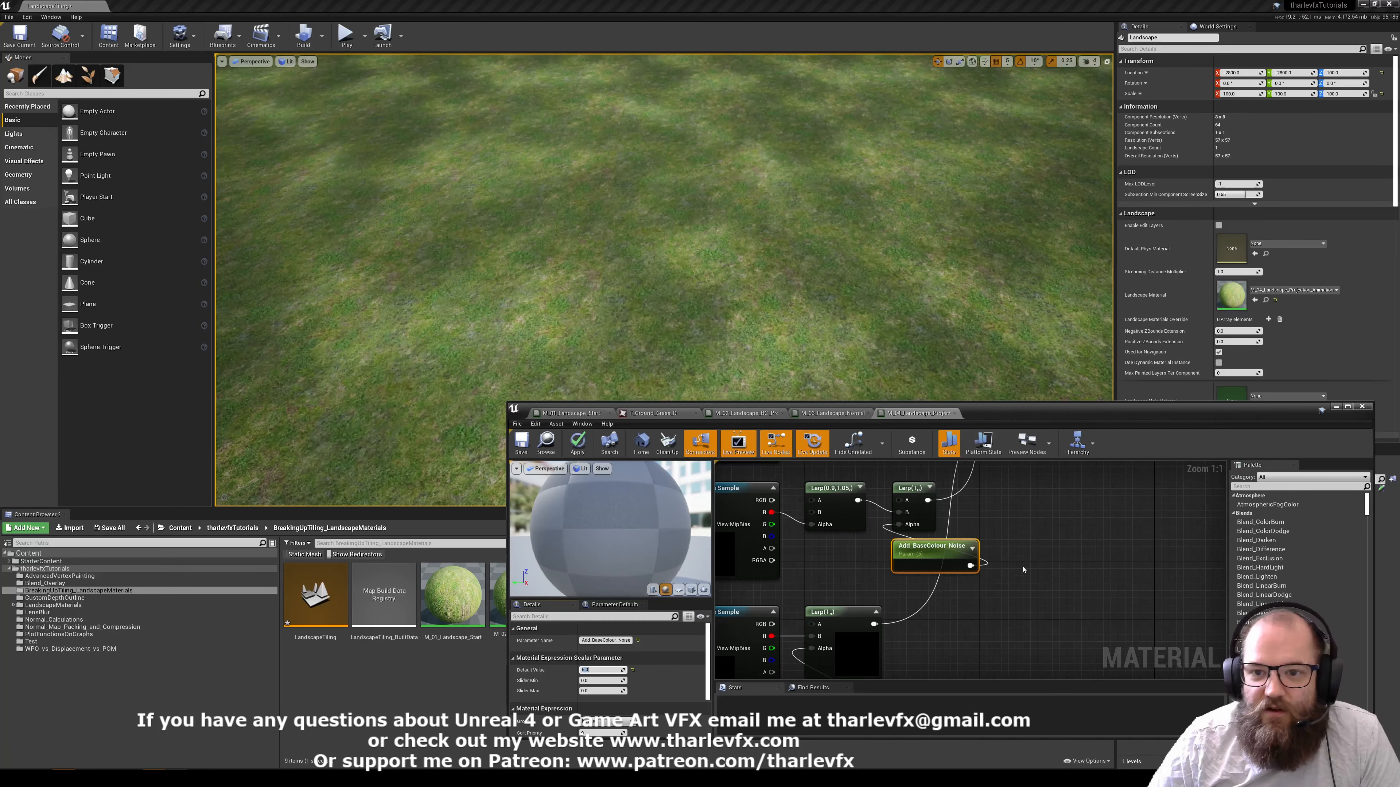
Set the Add_Normal_Noise parameter's default value to 5 and apply it to the landscape
{"action": "right_click_drag", "start_coordinate": [1021, 569], "coordinate": [1042, 394]}
{"action": "left_click", "coordinate": [871, 540]}
{"action": "left_click", "coordinate": [601, 670]}
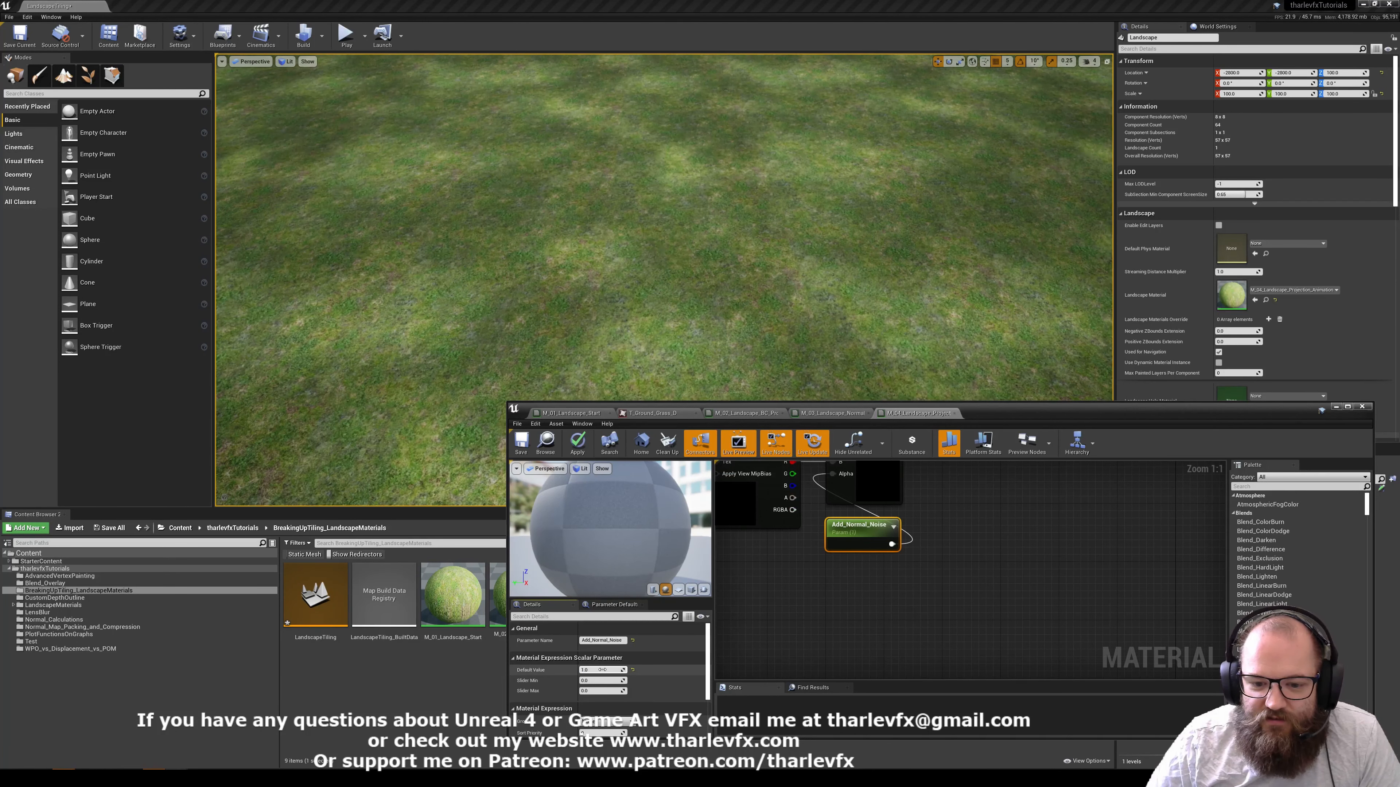
{"action": "type", "text": "5"}
{"action": "key", "text": "Return"}
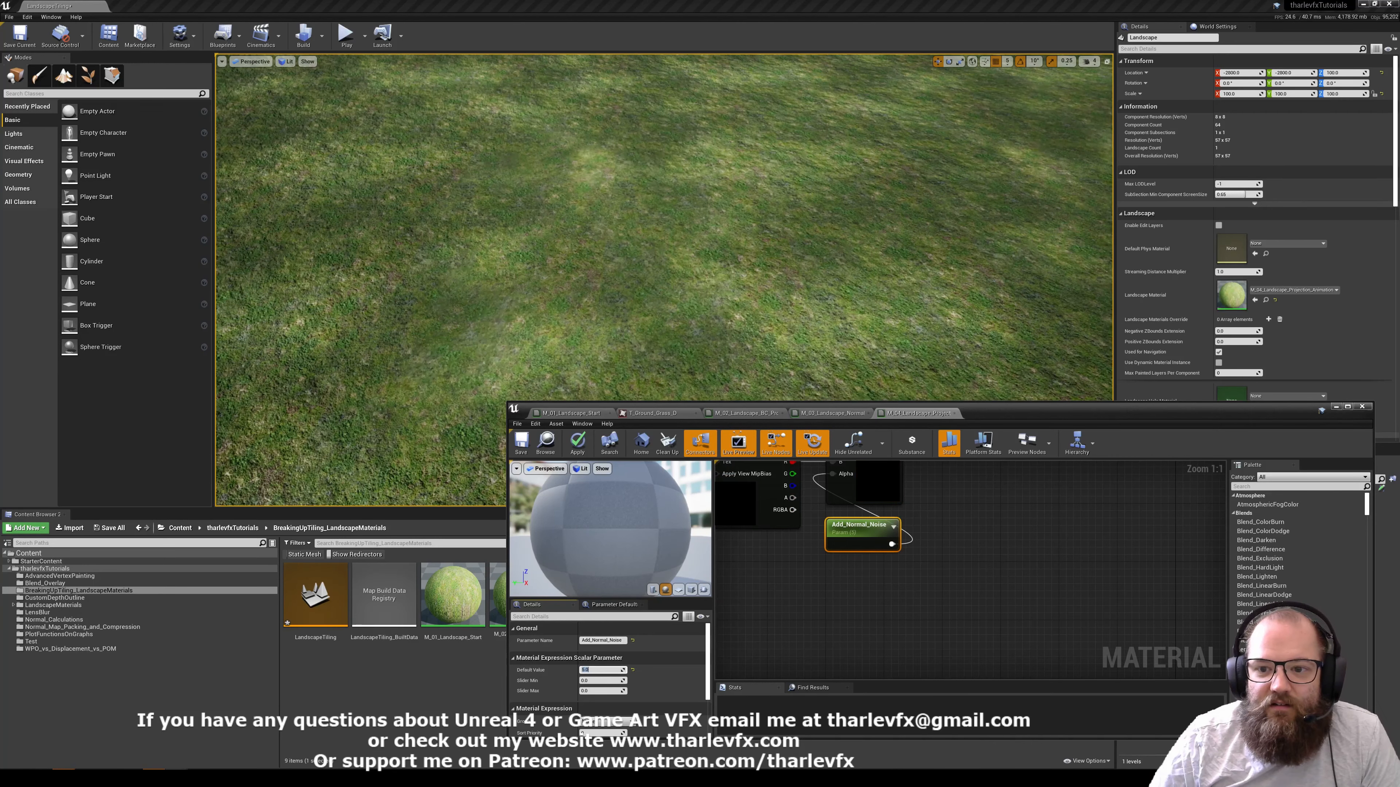
Examine the exaggerated animated noise on the landscape from far away and at a low angle
{"action": "key", "text": "s"}
{"action": "right_click_drag", "start_coordinate": [678, 235], "coordinate": [678, 234]}
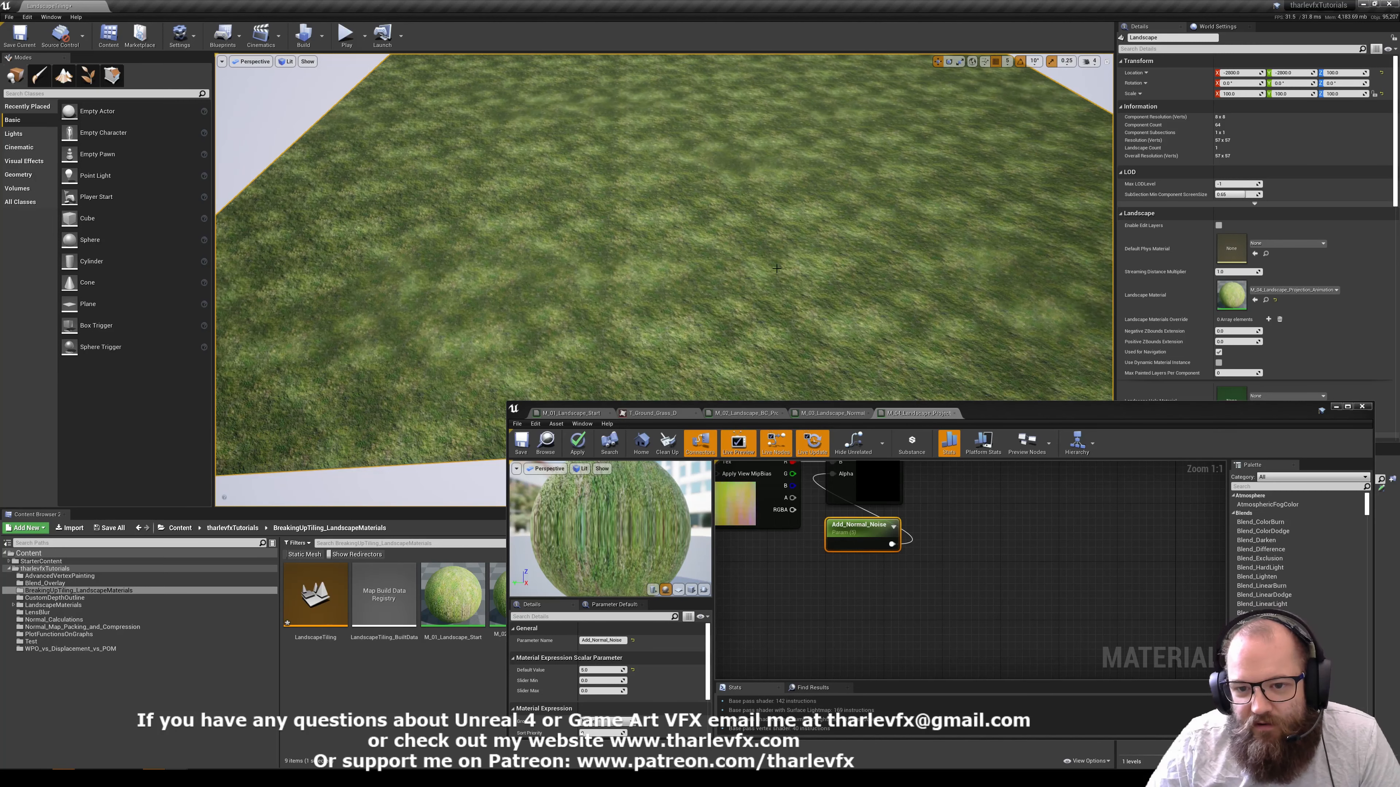
{"action": "right_click_drag", "start_coordinate": [869, 595], "coordinate": [1070, 706]}
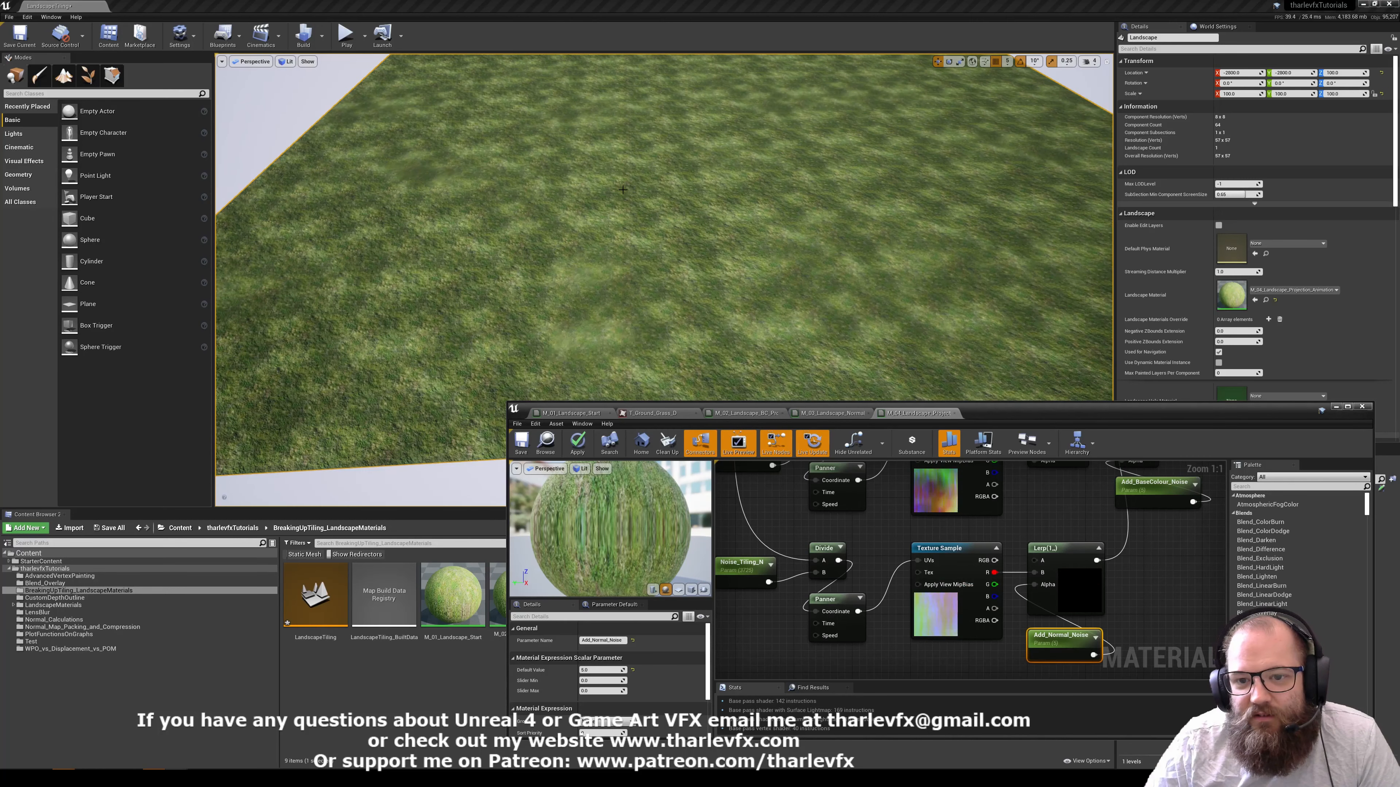
{"action": "right_click_drag", "start_coordinate": [783, 226], "coordinate": [784, 187]}
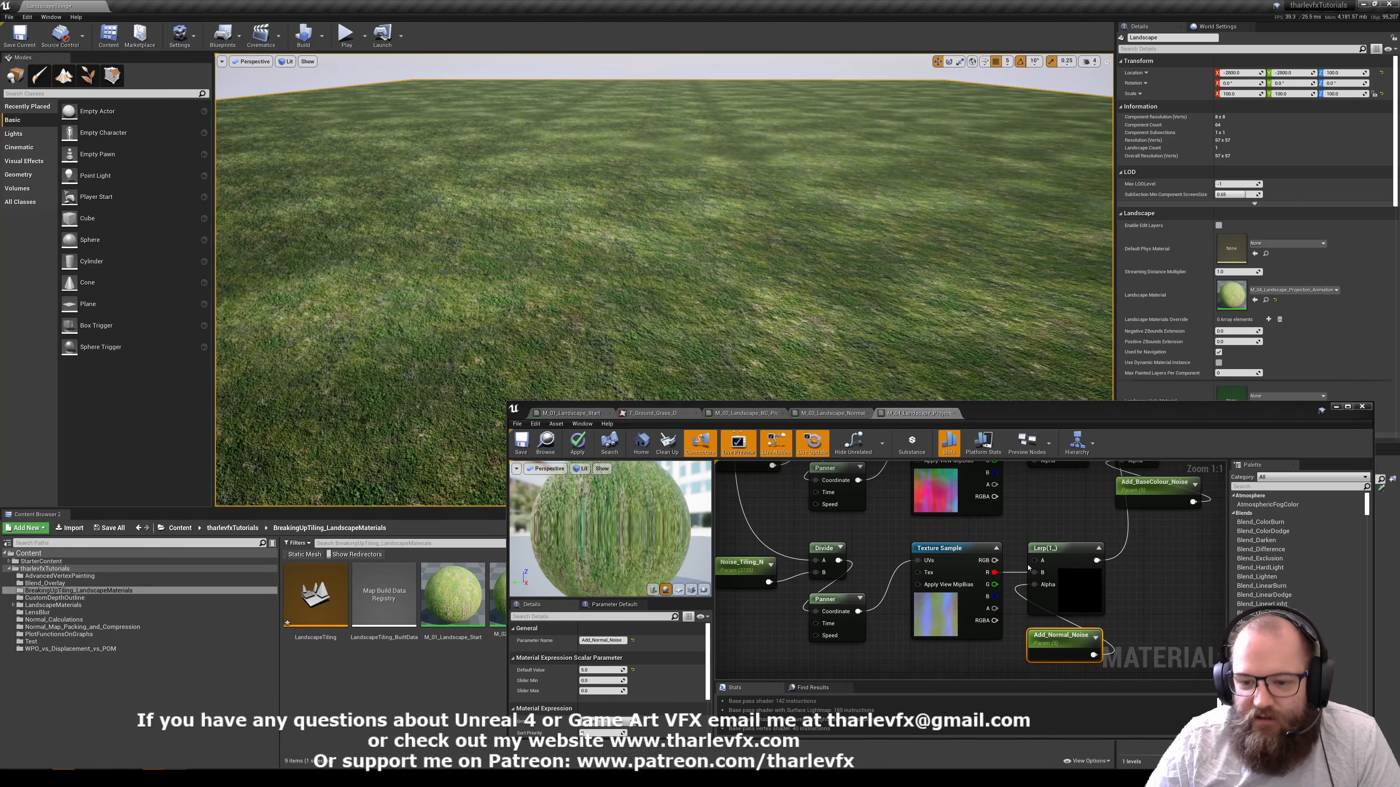
{"action": "left_click", "coordinate": [1149, 581]}
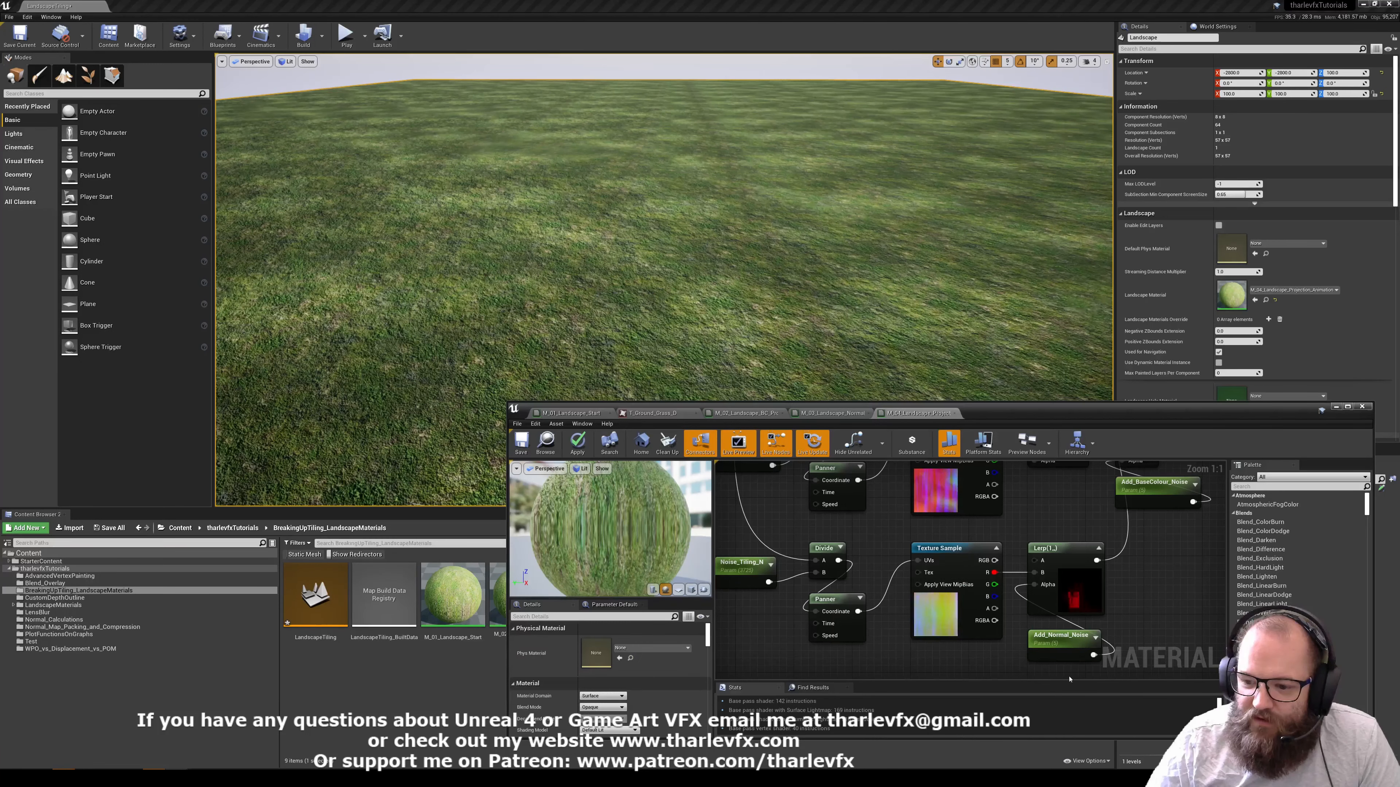
Minimise the material editor, assign M_05_Landscape_UV_Rotation to the landscape and open that material for editing
{"action": "left_click", "coordinate": [1336, 407]}
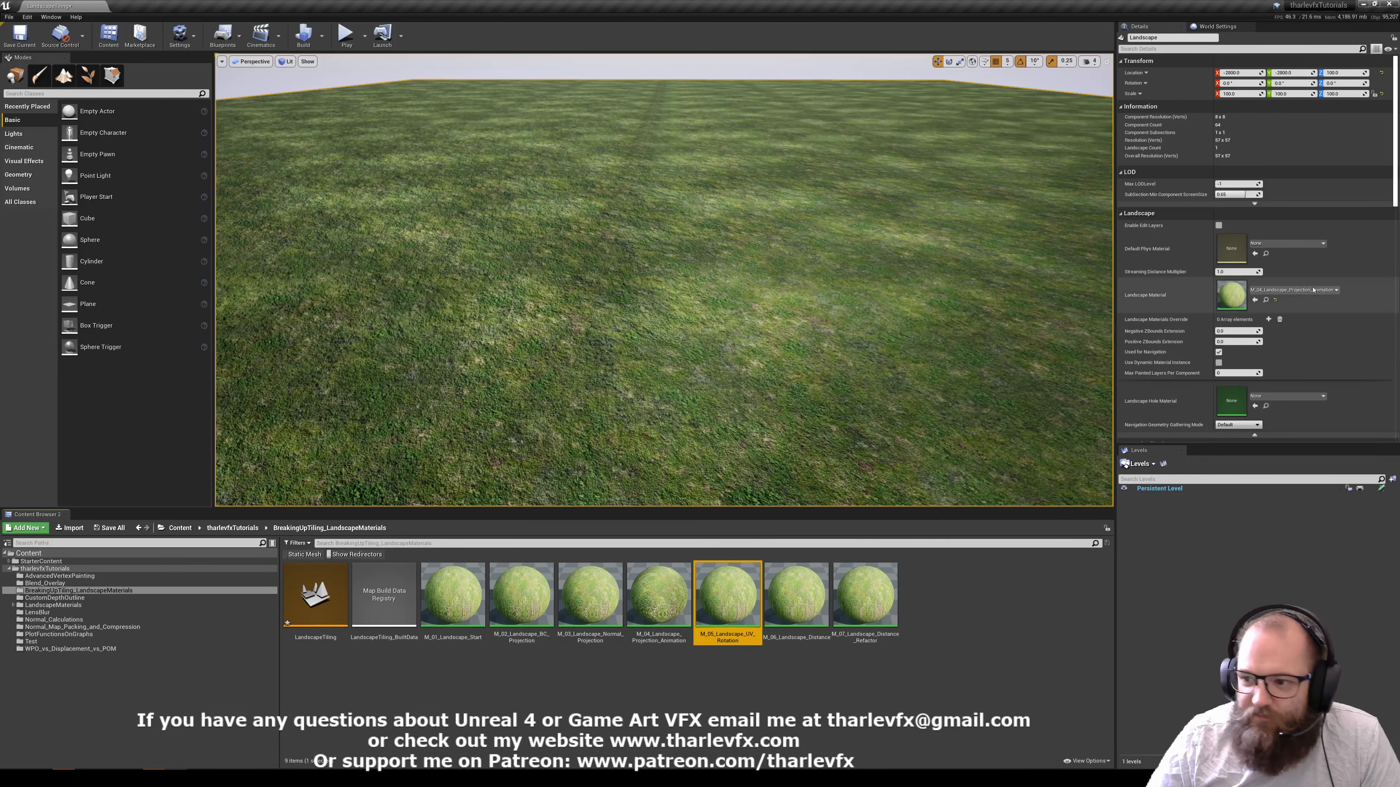
{"action": "left_click", "coordinate": [1254, 300]}
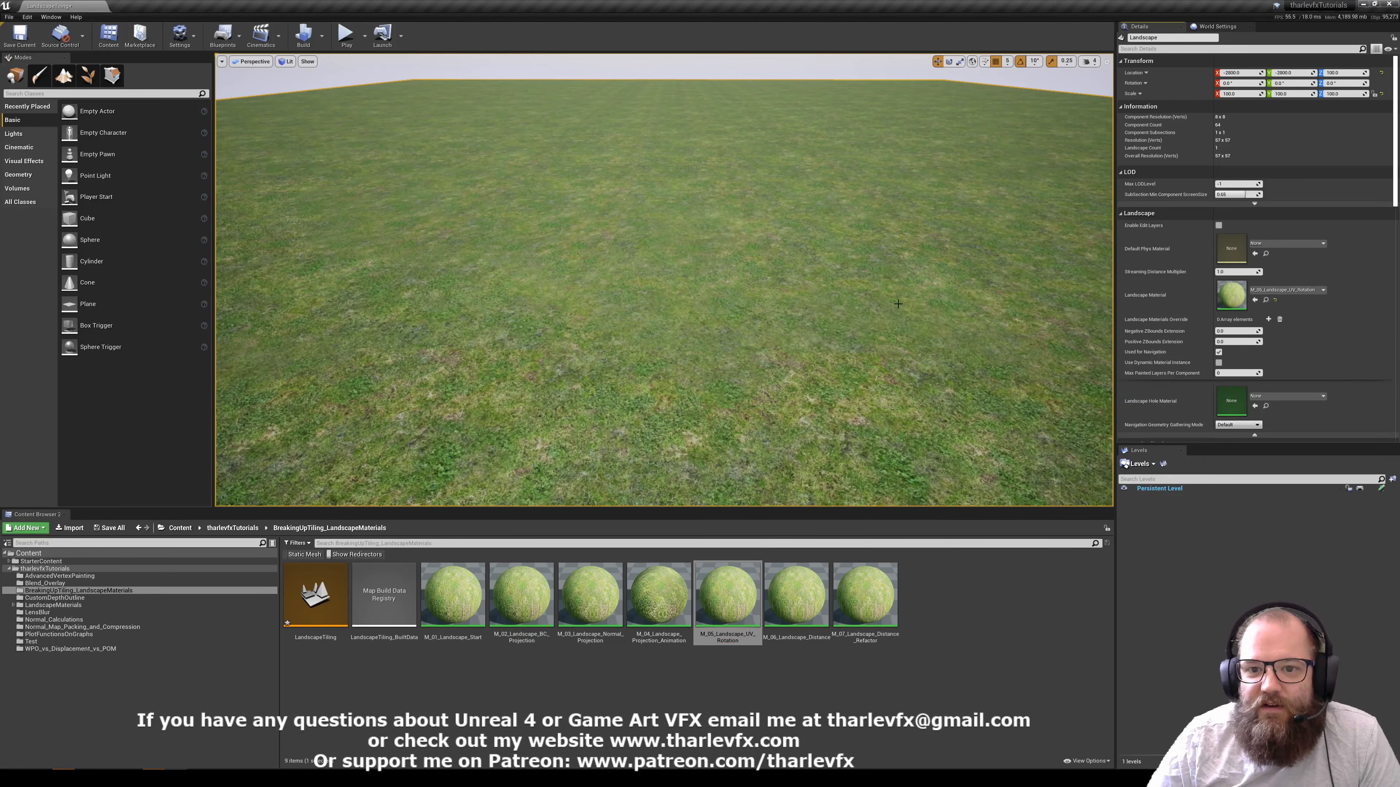
{"action": "double_click", "coordinate": [1231, 295]}
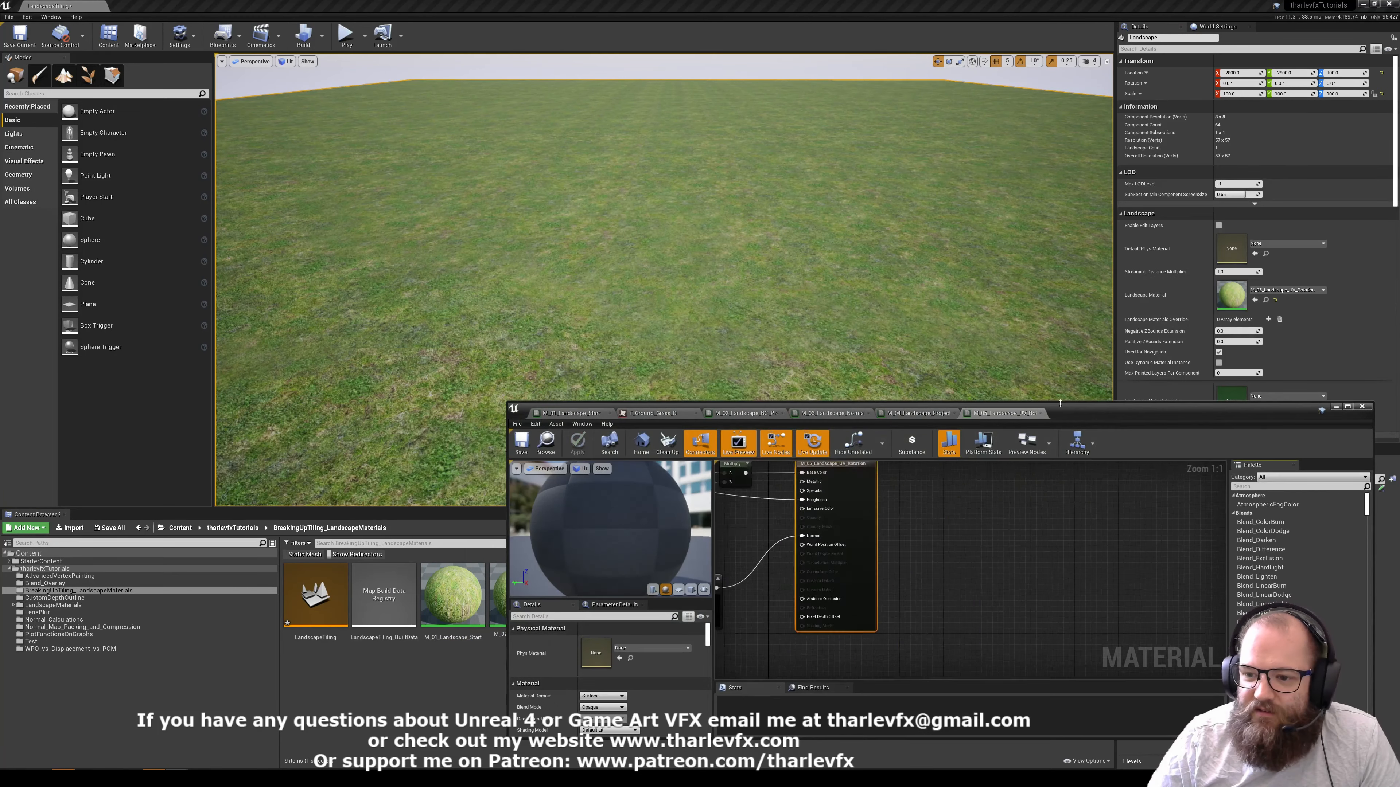
Maximise the material editor and review the UV rotation graph, including the Swizzle, Divide and Lerp nodes
{"action": "double_click", "coordinate": [1060, 405]}
{"action": "scroll", "coordinate": [595, 364], "scroll_direction": "down", "scroll_amount": 2}
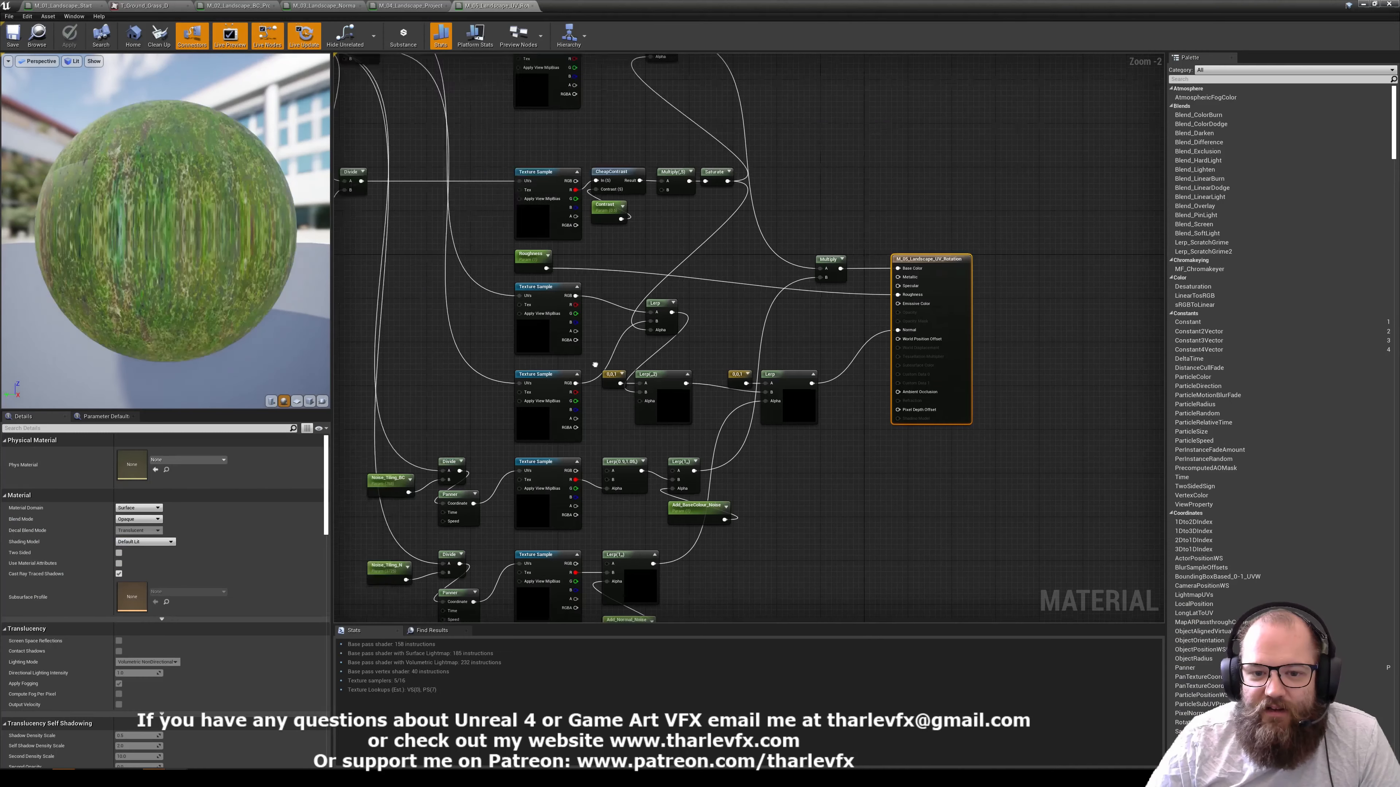
{"action": "scroll", "coordinate": [595, 364], "scroll_direction": "down", "scroll_amount": 2}
{"action": "right_click_drag", "start_coordinate": [595, 365], "coordinate": [785, 410]}
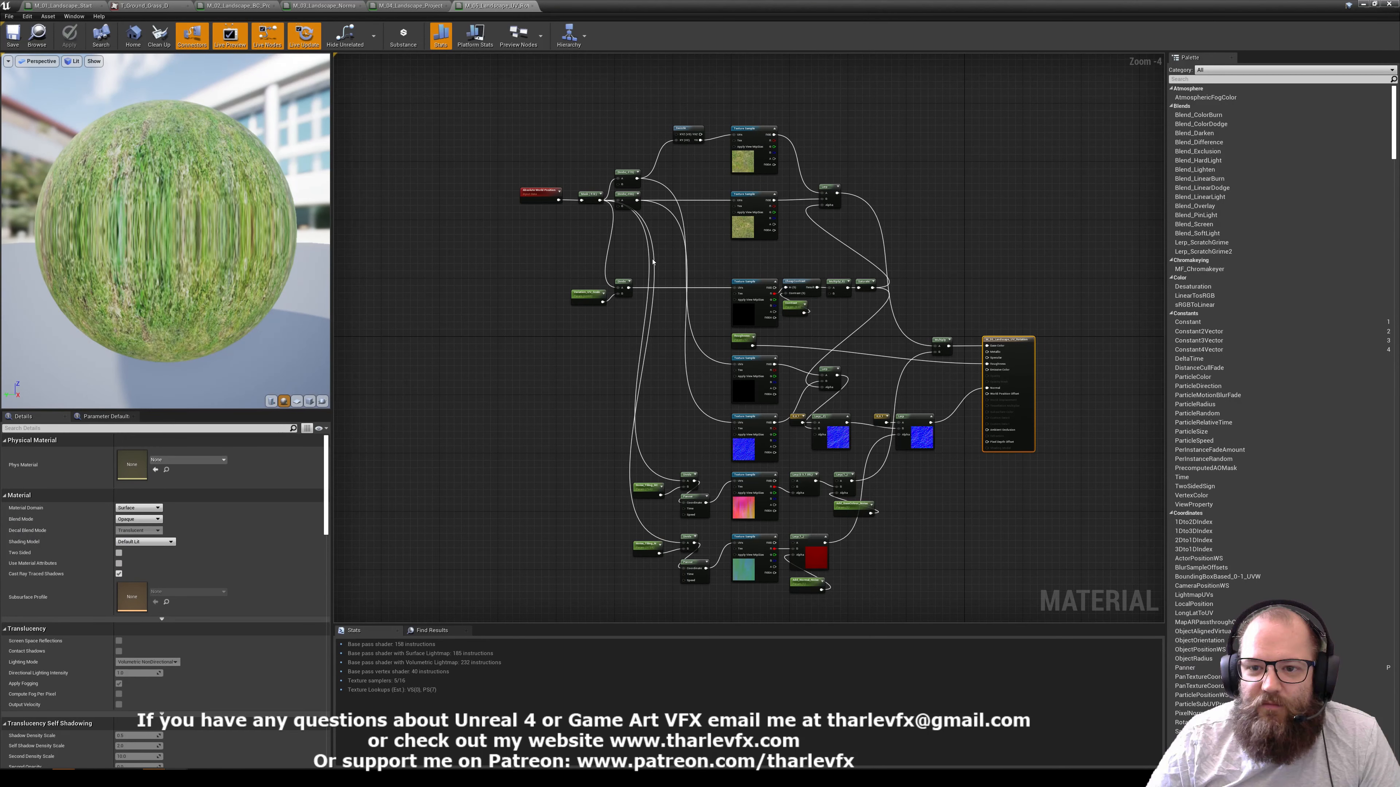
{"action": "scroll", "coordinate": [652, 261], "scroll_direction": "up", "scroll_amount": 4}
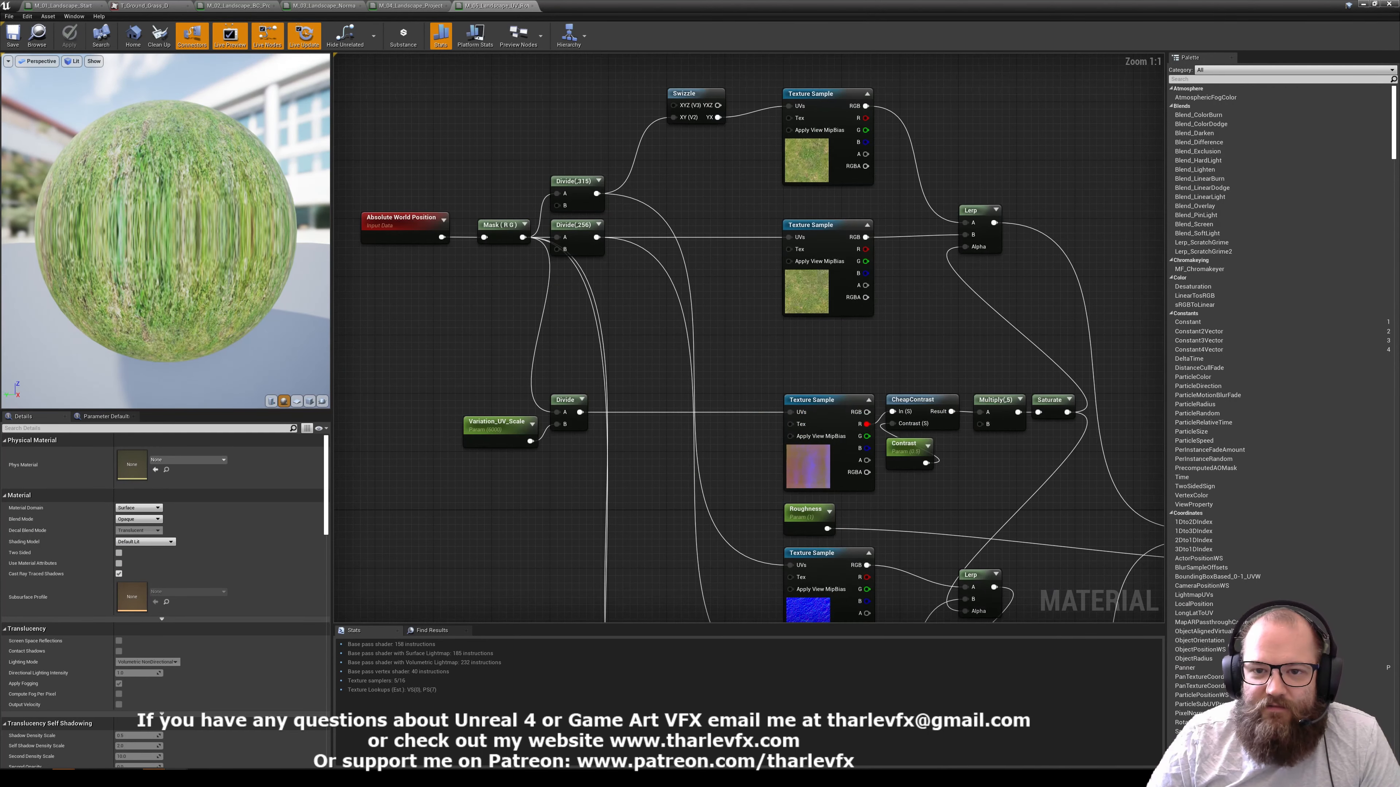
{"action": "right_click_drag", "start_coordinate": [496, 287], "coordinate": [451, 236]}
Shift the noise Texture Sample beside CheapContrast slightly away from it and inspect its texture settings
{"action": "left_click_drag", "start_coordinate": [780, 401], "coordinate": [788, 394]}
{"action": "left_click_drag", "start_coordinate": [1028, 330], "coordinate": [766, 421]}
{"action": "left_click", "coordinate": [706, 407]}
{"action": "left_click", "coordinate": [719, 410]}
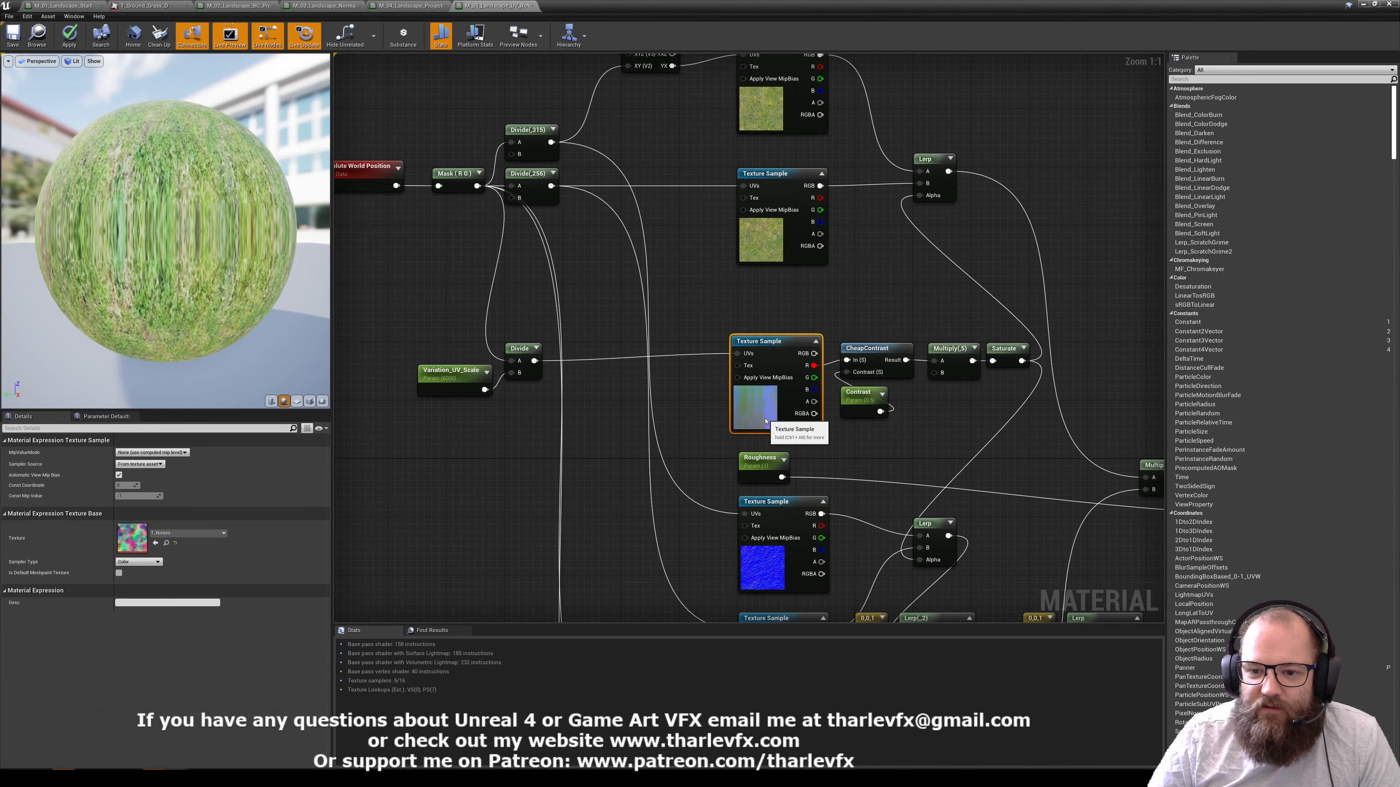
{"action": "left_click", "coordinate": [898, 439]}
Connect the Saturate output to Base Color, disconnect Roughness and Normal from the material output, and apply the material
{"action": "right_click_drag", "start_coordinate": [960, 443], "coordinate": [706, 278]}
{"action": "left_click_drag", "start_coordinate": [559, 201], "coordinate": [594, 197]}
{"action": "left_click_drag", "start_coordinate": [768, 196], "coordinate": [995, 312]}
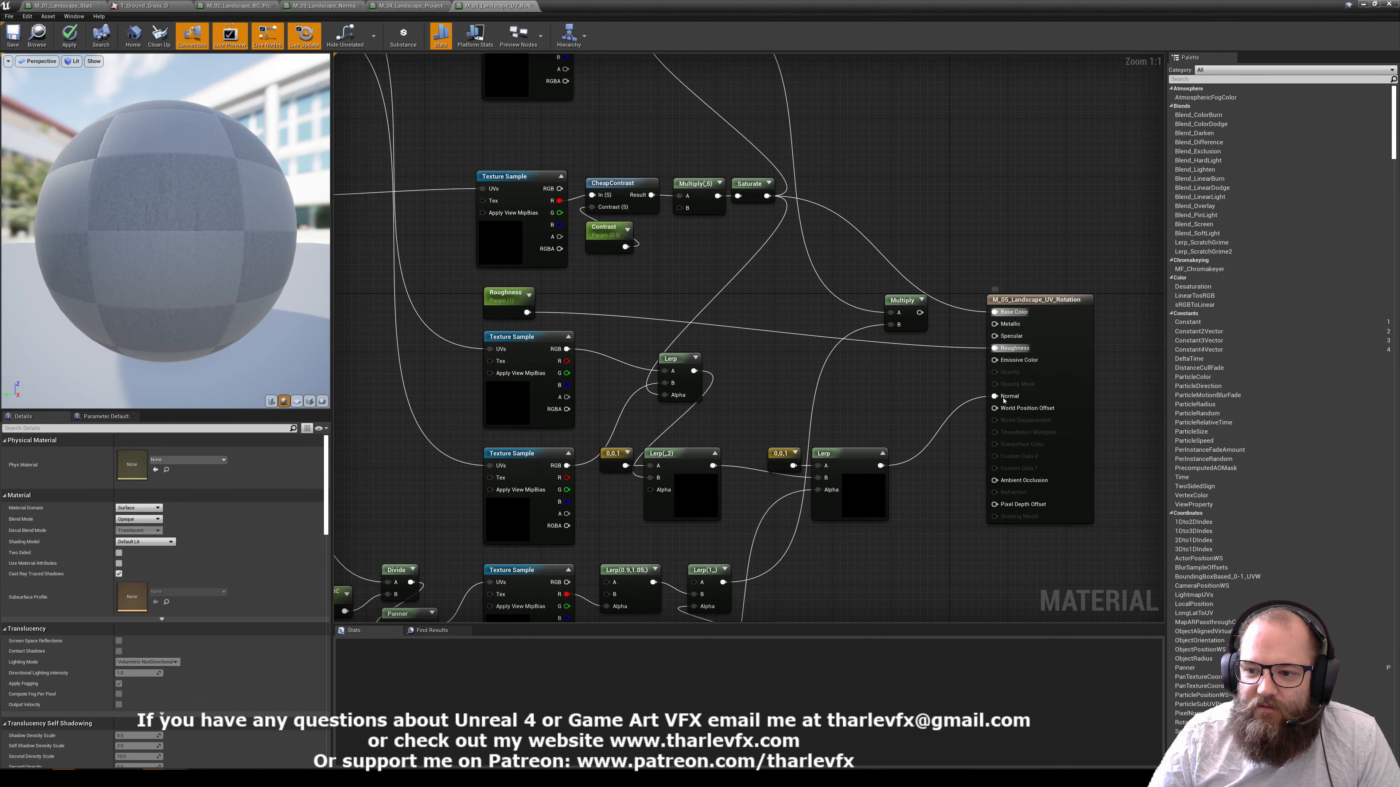
{"action": "left_click", "coordinate": [998, 348], "text": "alt"}
{"action": "left_click", "coordinate": [1002, 398], "text": "alt"}
{"action": "left_click", "coordinate": [70, 38]}
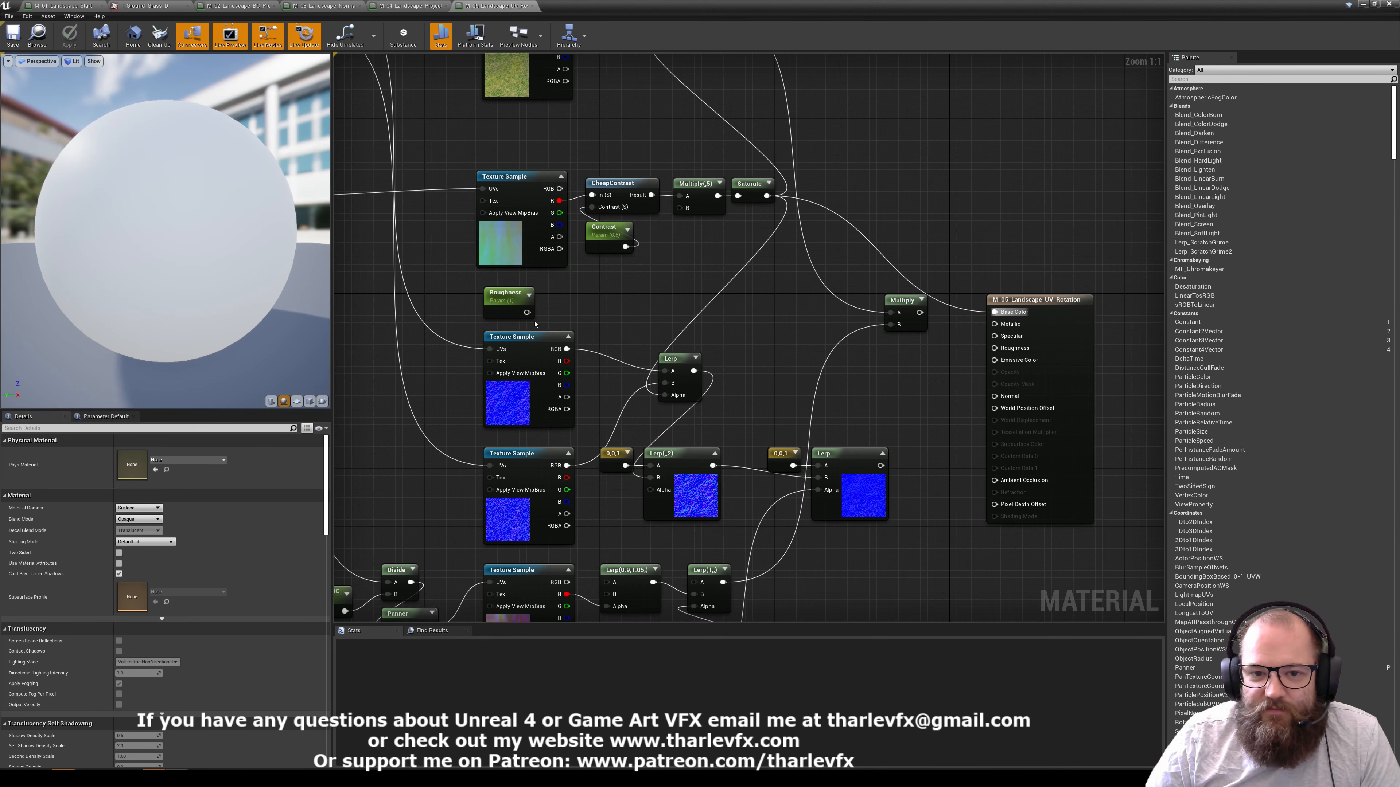
Inspect the noise Texture Sample's texture and the Variation_UV_Scale branch feeding its UVs
{"action": "right_click_drag", "start_coordinate": [523, 298], "coordinate": [784, 334]}
{"action": "left_click", "coordinate": [778, 292]}
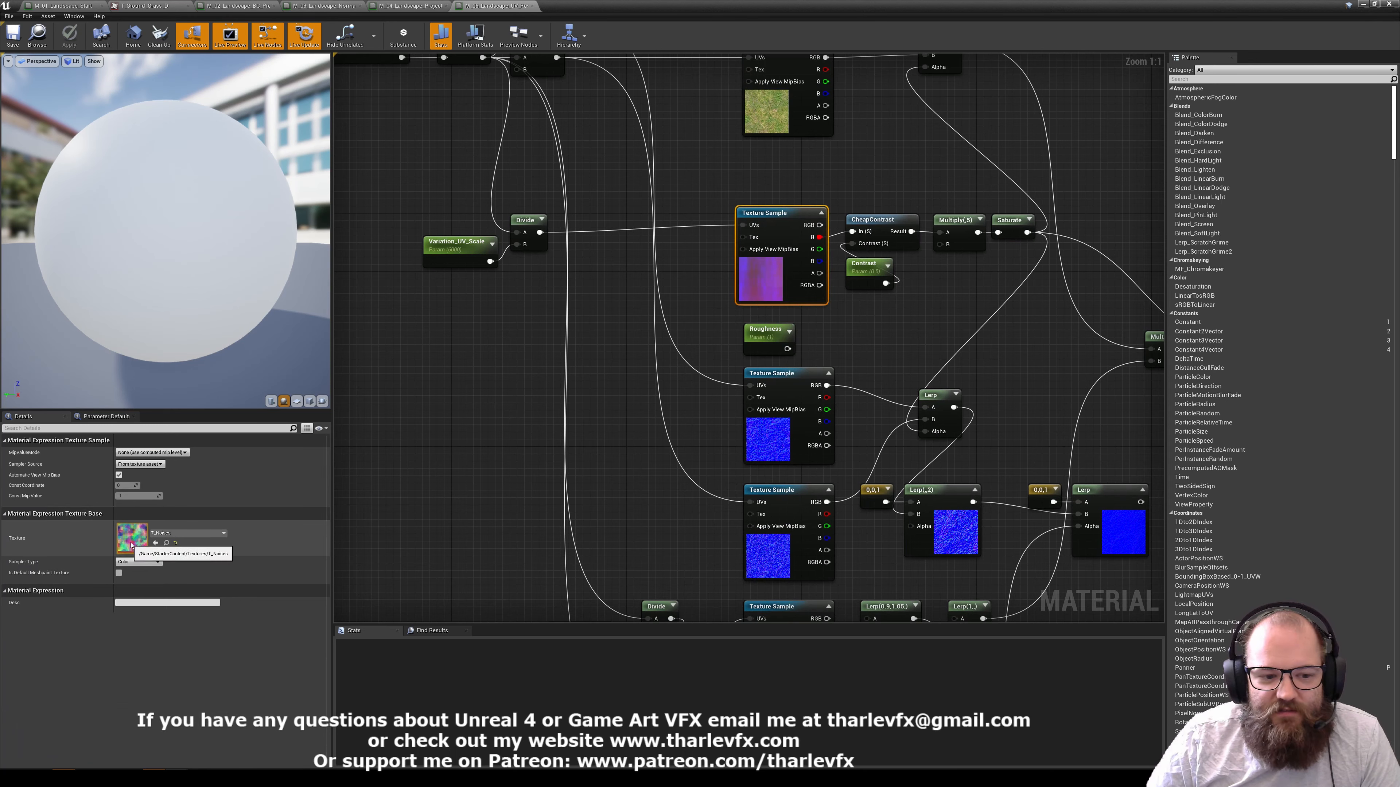
{"action": "right_click_drag", "start_coordinate": [539, 131], "coordinate": [583, 229]}
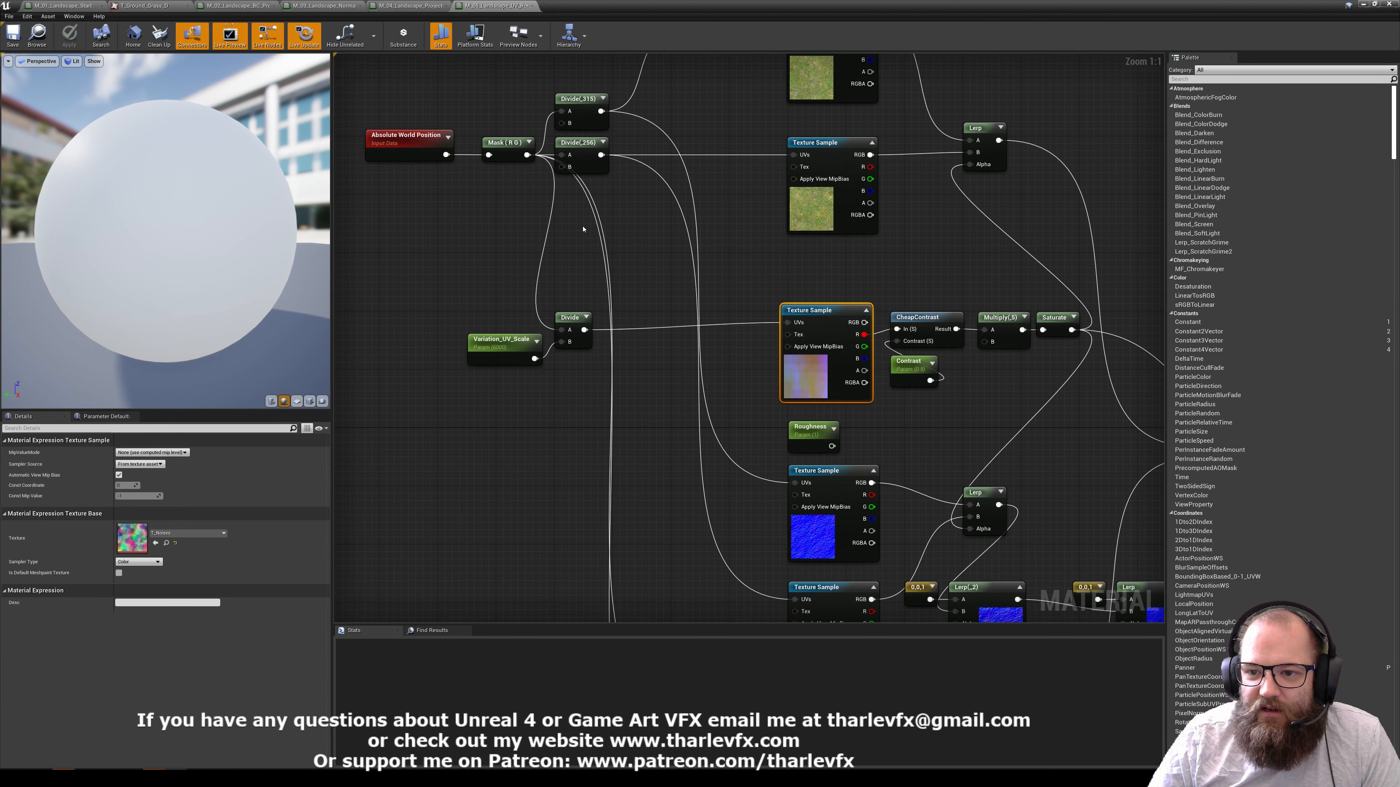
Restore the material editor to a smaller window and increase the Variation_UV_Scale default value while viewing the whole landscape mask
{"action": "double_click", "coordinate": [689, 5]}
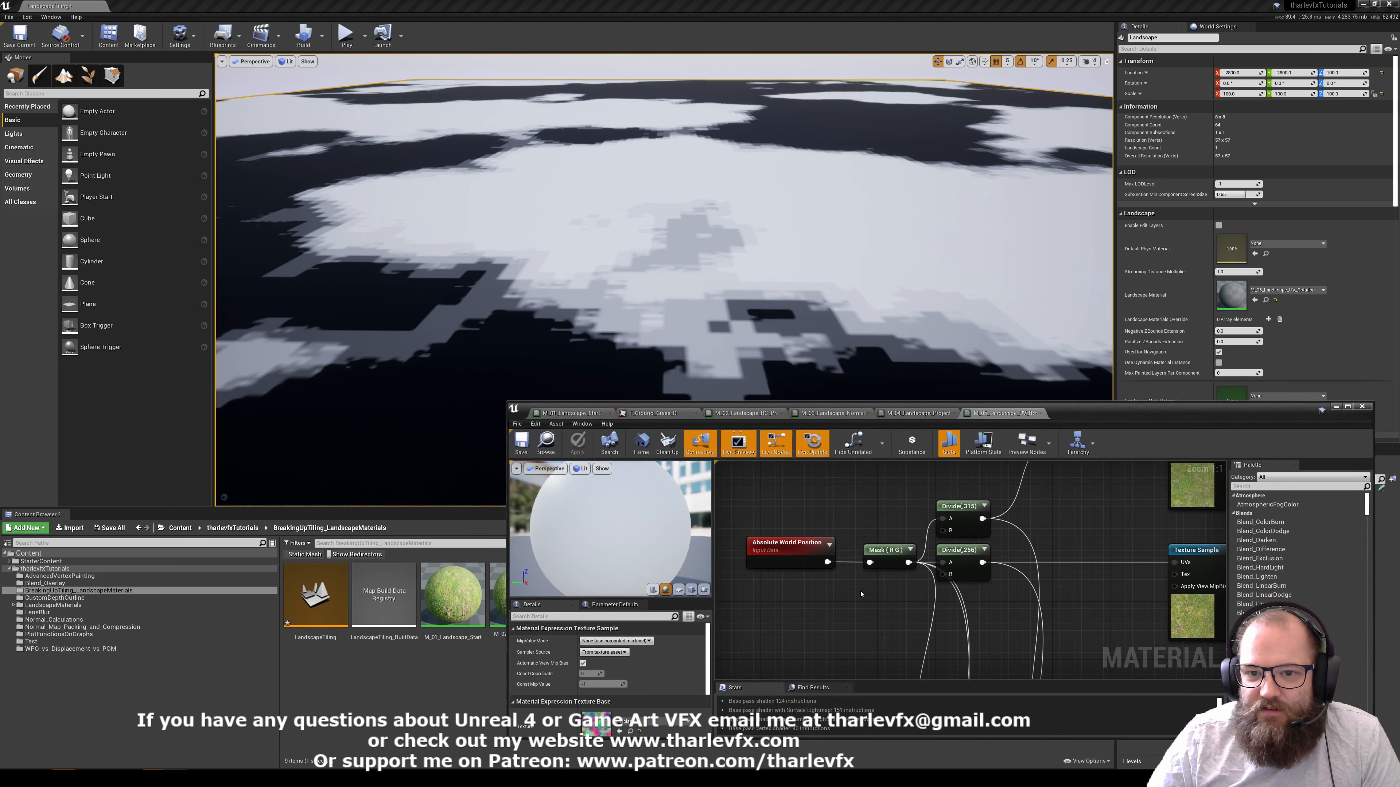
{"action": "scroll", "coordinate": [861, 594], "scroll_direction": "down", "scroll_amount": 5}
{"action": "left_click", "coordinate": [852, 554]}
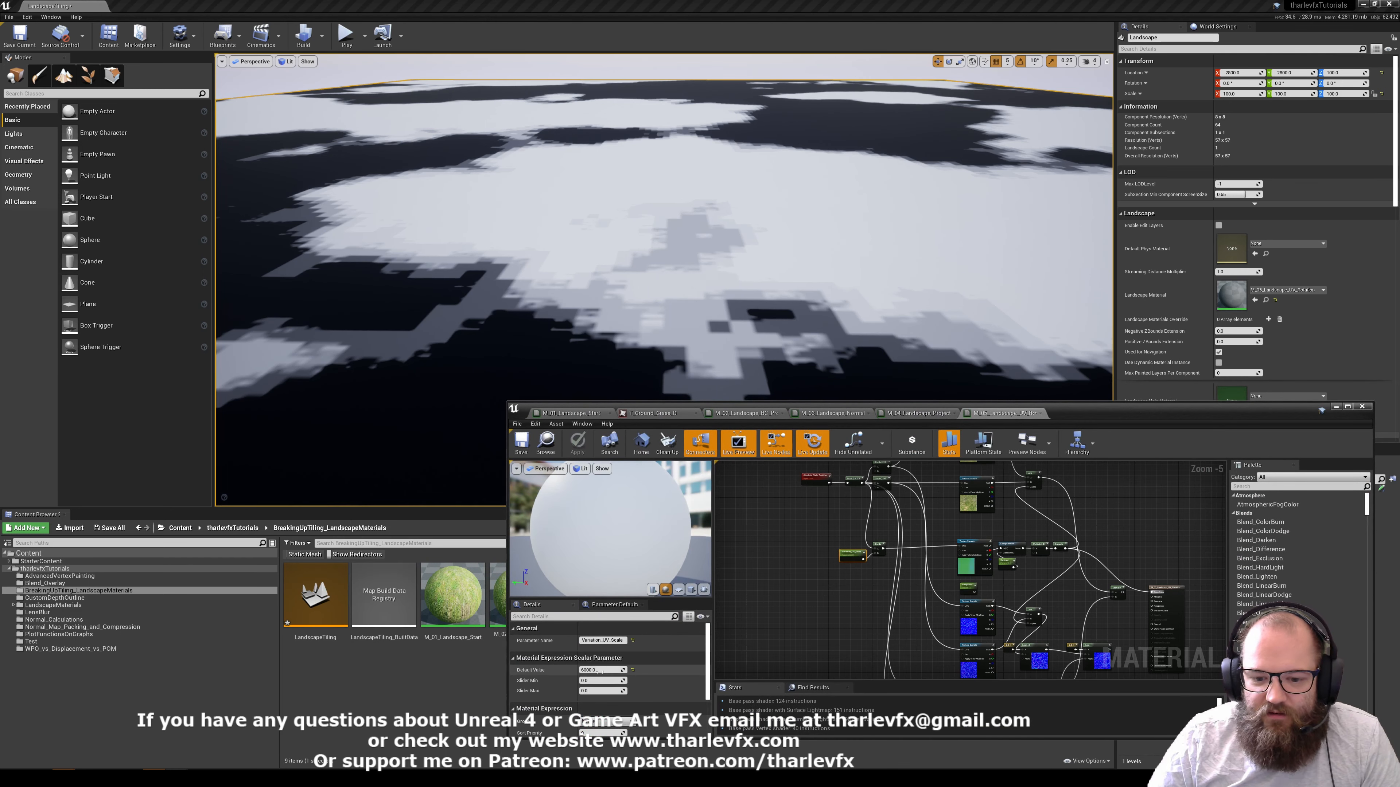
{"action": "right_click_drag", "start_coordinate": [682, 268], "coordinate": [675, 336]}
{"action": "mouse_move", "coordinate": [600, 670]}
{"action": "left_mouse_down"}
{"action": "mouse_move", "coordinate": [634, 670]}
{"action": "mouse_move", "coordinate": [603, 669]}
{"action": "mouse_move", "coordinate": [617, 670]}
{"action": "left_mouse_up"}
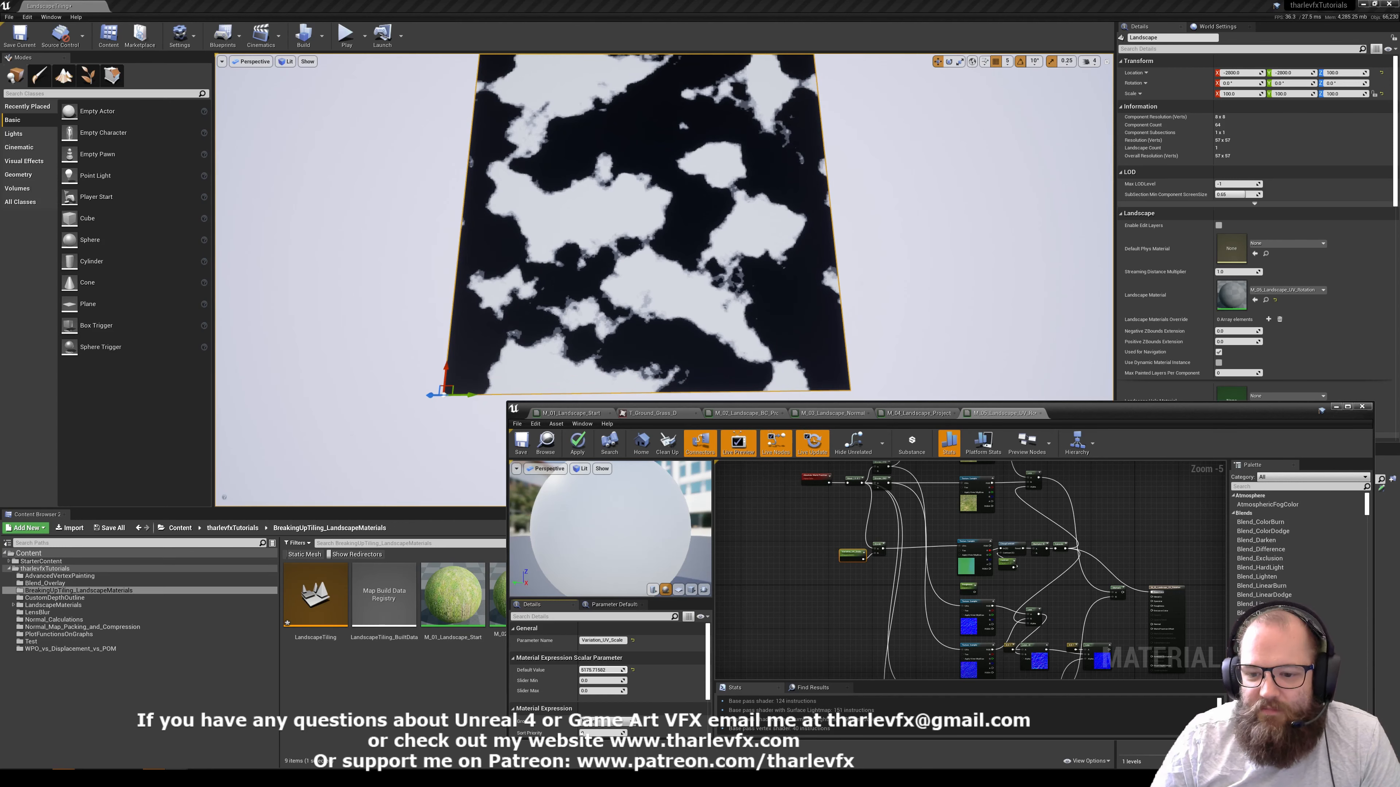
Test the Contrast parameter beside CheapContrast with default values of 0 and 1.5
{"action": "left_click", "coordinate": [813, 516]}
{"action": "scroll", "coordinate": [912, 564], "scroll_direction": "up", "scroll_amount": 5}
{"action": "right_click_drag", "start_coordinate": [1021, 534], "coordinate": [936, 494]}
{"action": "left_click", "coordinate": [901, 564]}
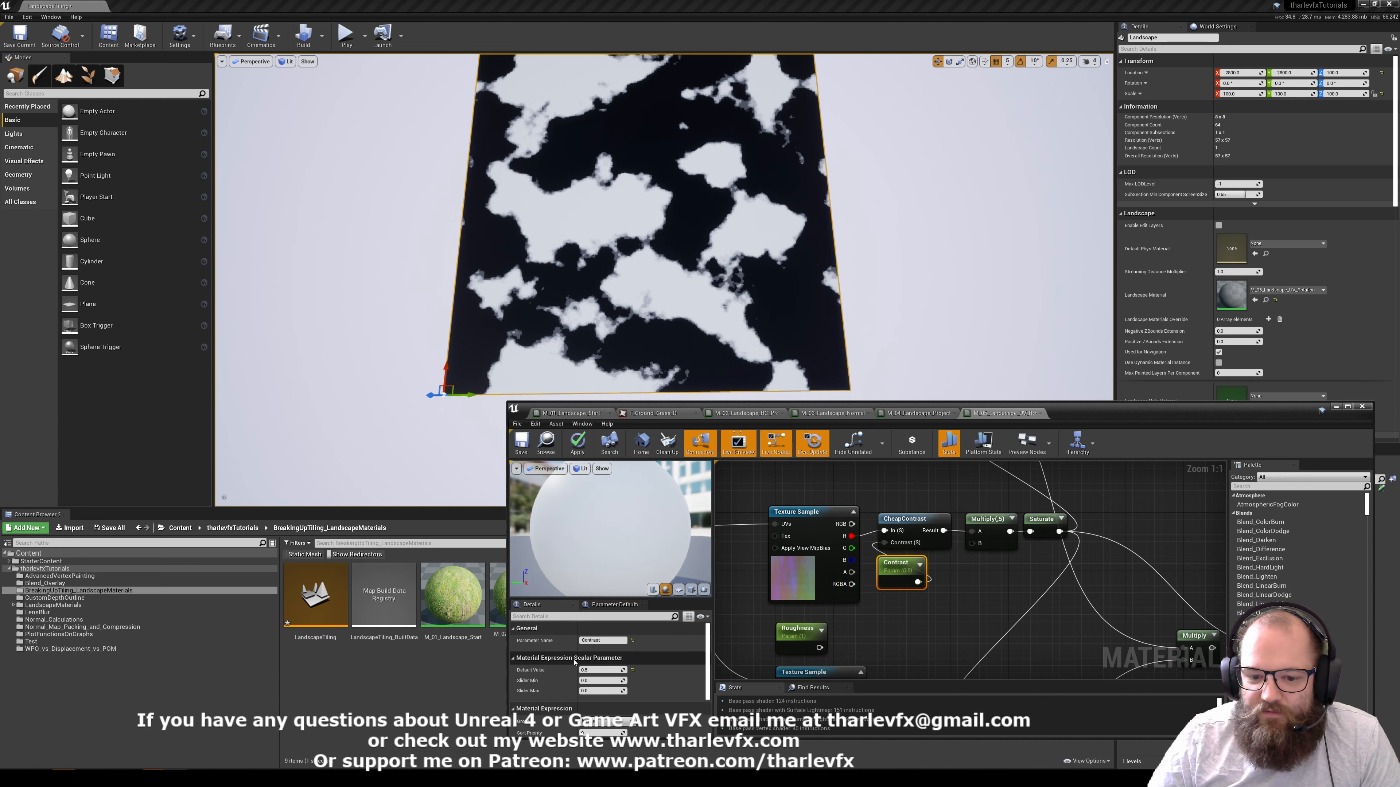
{"action": "left_click", "coordinate": [596, 671]}
{"action": "type", "text": "0"}
{"action": "key", "text": "Return"}
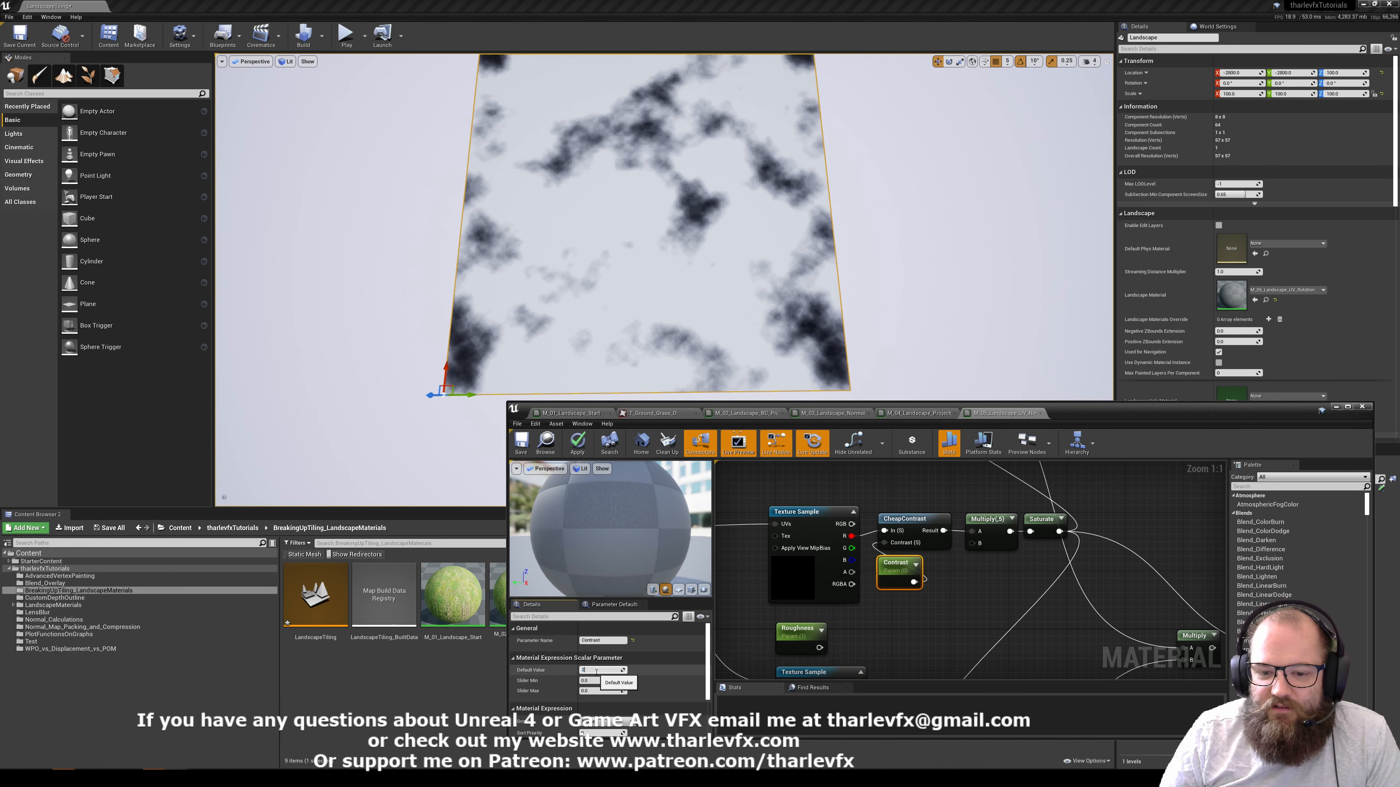
{"action": "key", "text": "Return"}
{"action": "type", "text": "1.5"}
{"action": "key", "text": "Return"}
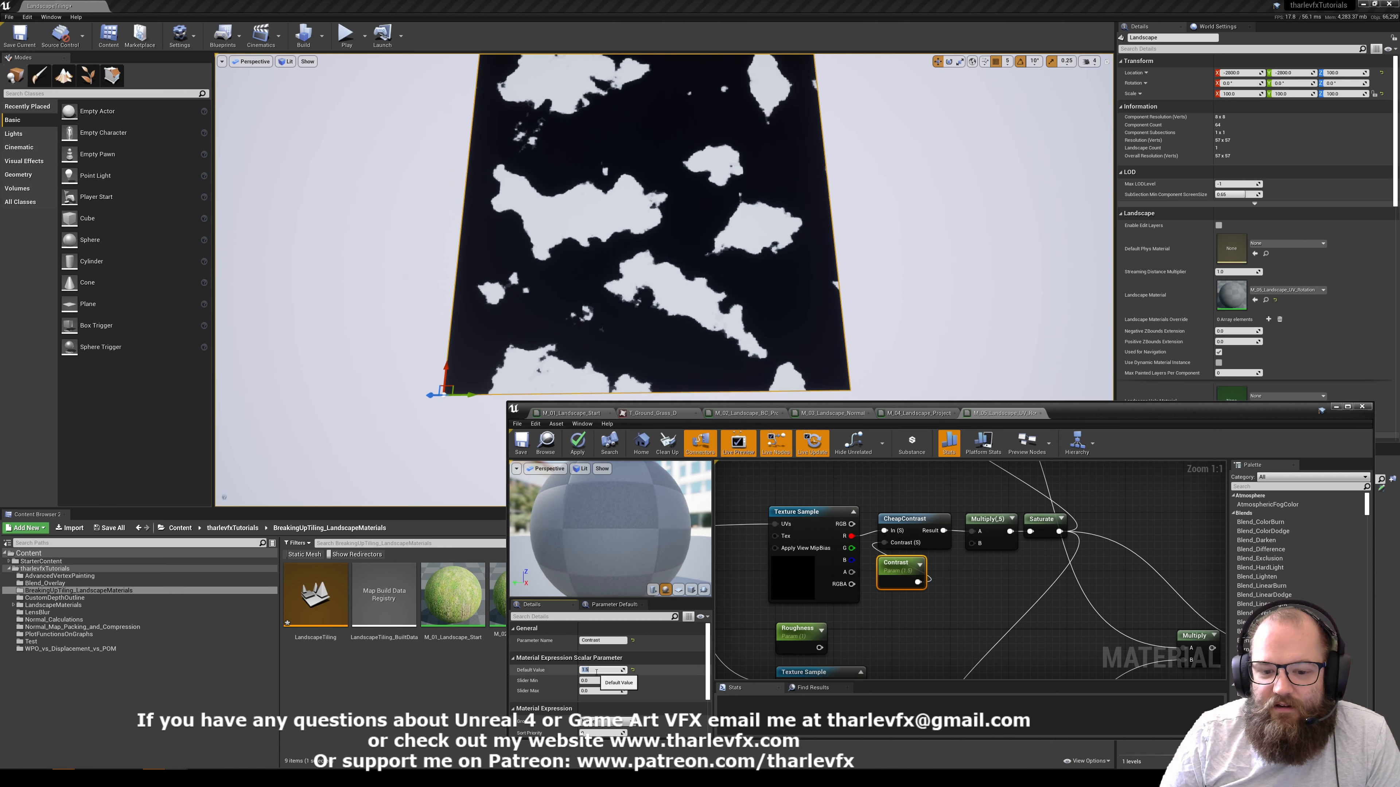
Test Contrast default values of 2 and 1, and return the parameter to 0.5
{"action": "type", "text": "2"}
{"action": "key", "text": "Return"}
{"action": "type", "text": "1"}
{"action": "key", "text": "Return"}
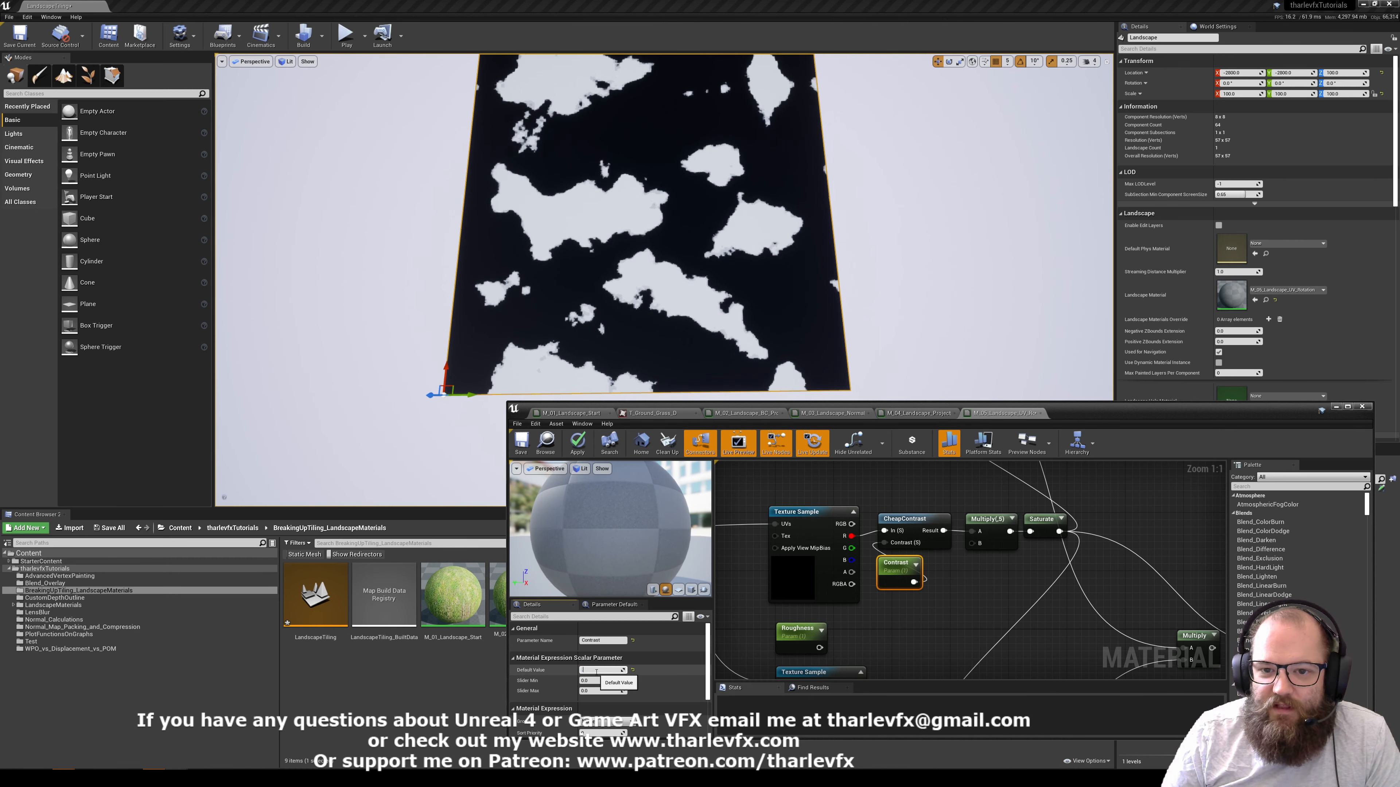
{"action": "type", "text": "0.5"}
{"action": "key", "text": "Return"}
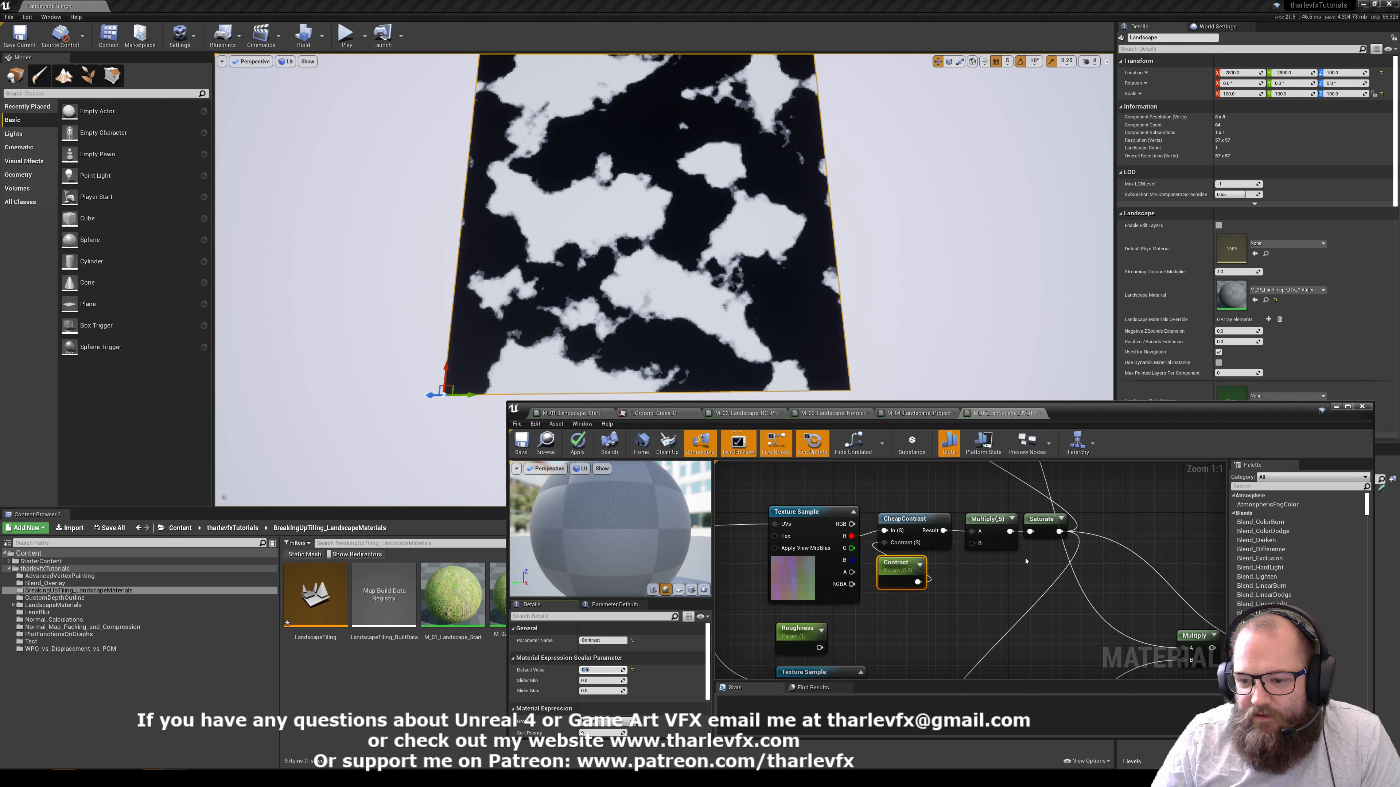
Inspect the constants of the Multiply node after CheapContrast and maximise the material editor
{"action": "left_click", "coordinate": [998, 537]}
{"action": "right_click_drag", "start_coordinate": [1020, 578], "coordinate": [952, 557]}
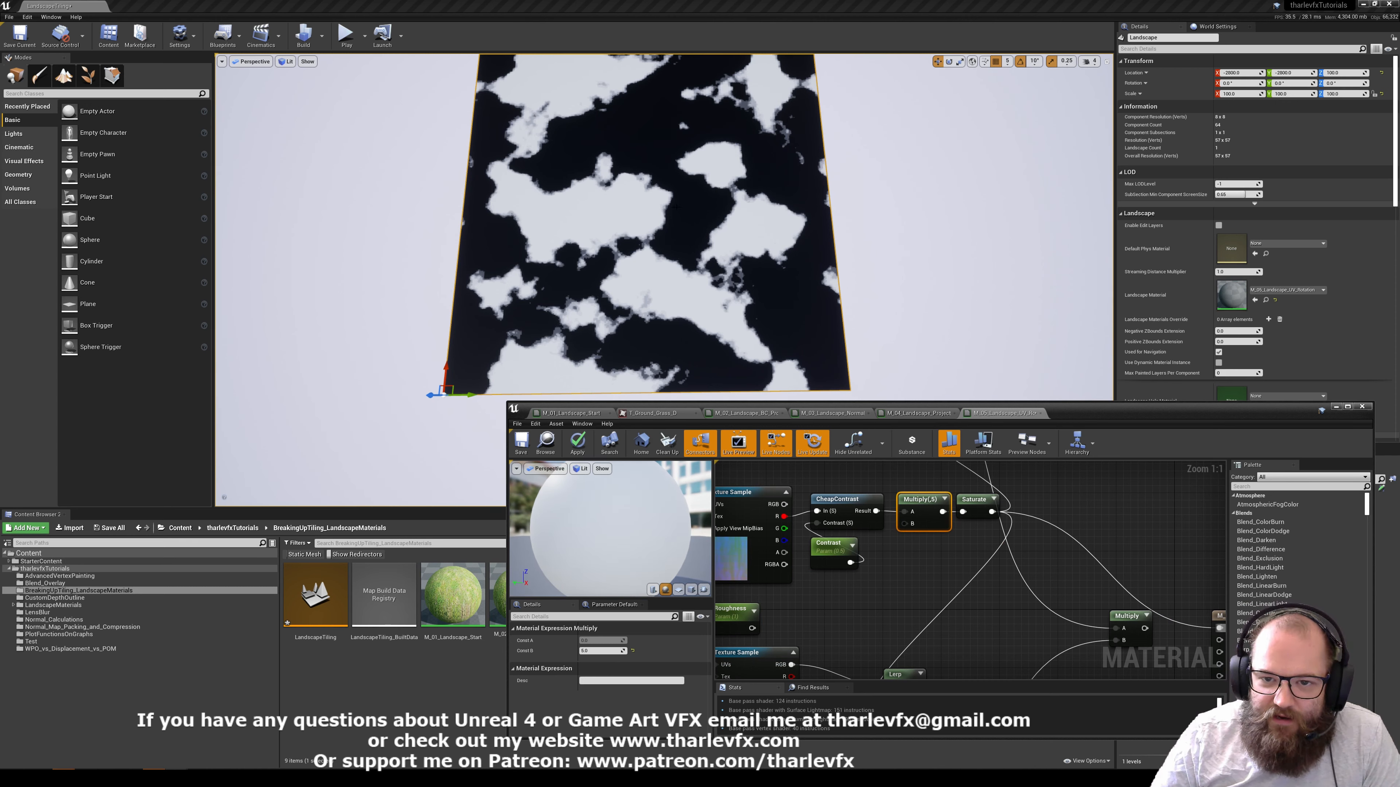
{"action": "left_click", "coordinate": [947, 547]}
{"action": "scroll", "coordinate": [1046, 533], "scroll_direction": "down", "scroll_amount": 3}
{"action": "right_click_drag", "start_coordinate": [1046, 532], "coordinate": [991, 587]}
{"action": "double_click", "coordinate": [1093, 414]}
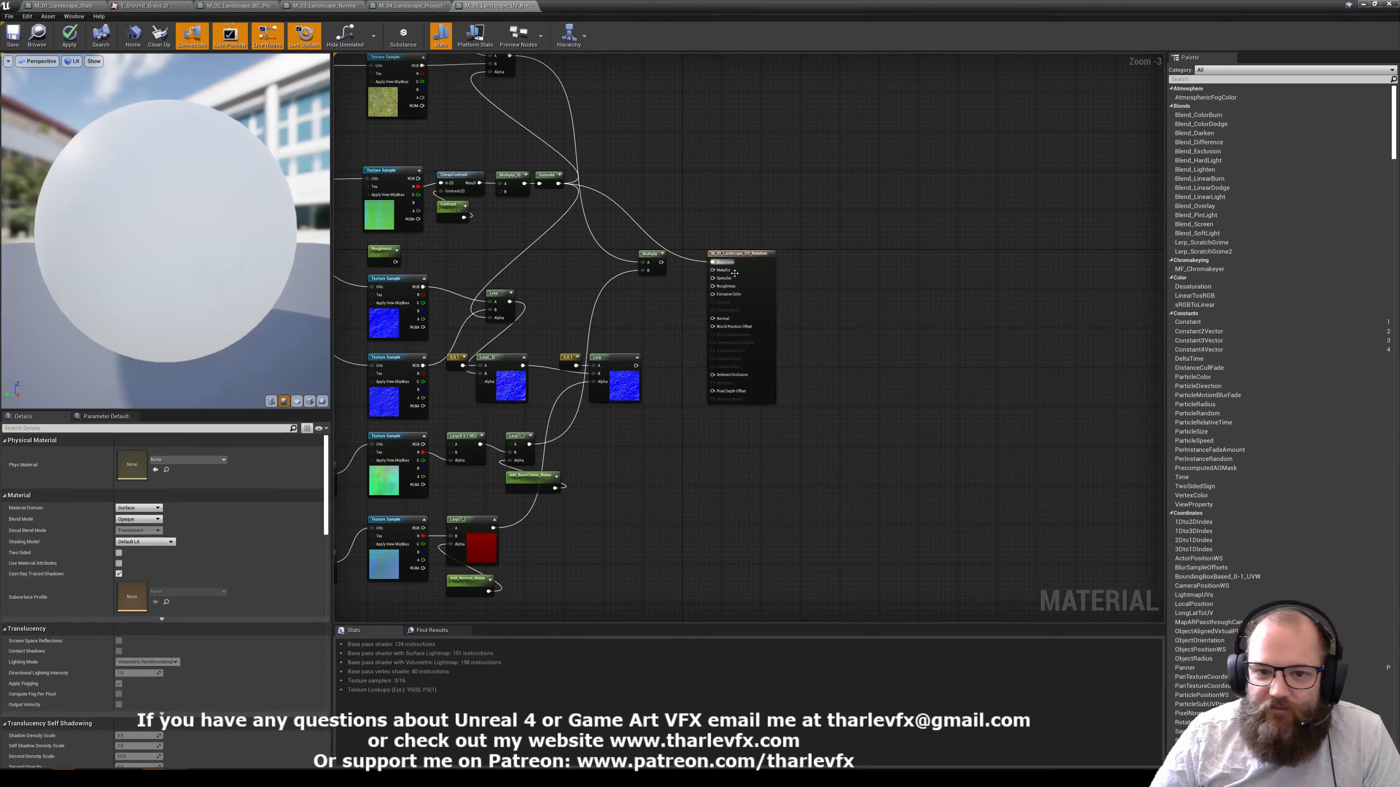
Inspect the texture settings of the two grass Texture Samples feeding the upper Lerp
{"action": "right_click_drag", "start_coordinate": [481, 188], "coordinate": [681, 392]}
{"action": "scroll", "coordinate": [556, 298], "scroll_direction": "up", "scroll_amount": 3}
{"action": "right_click_drag", "start_coordinate": [534, 300], "coordinate": [772, 366]}
{"action": "left_click", "coordinate": [856, 355]}
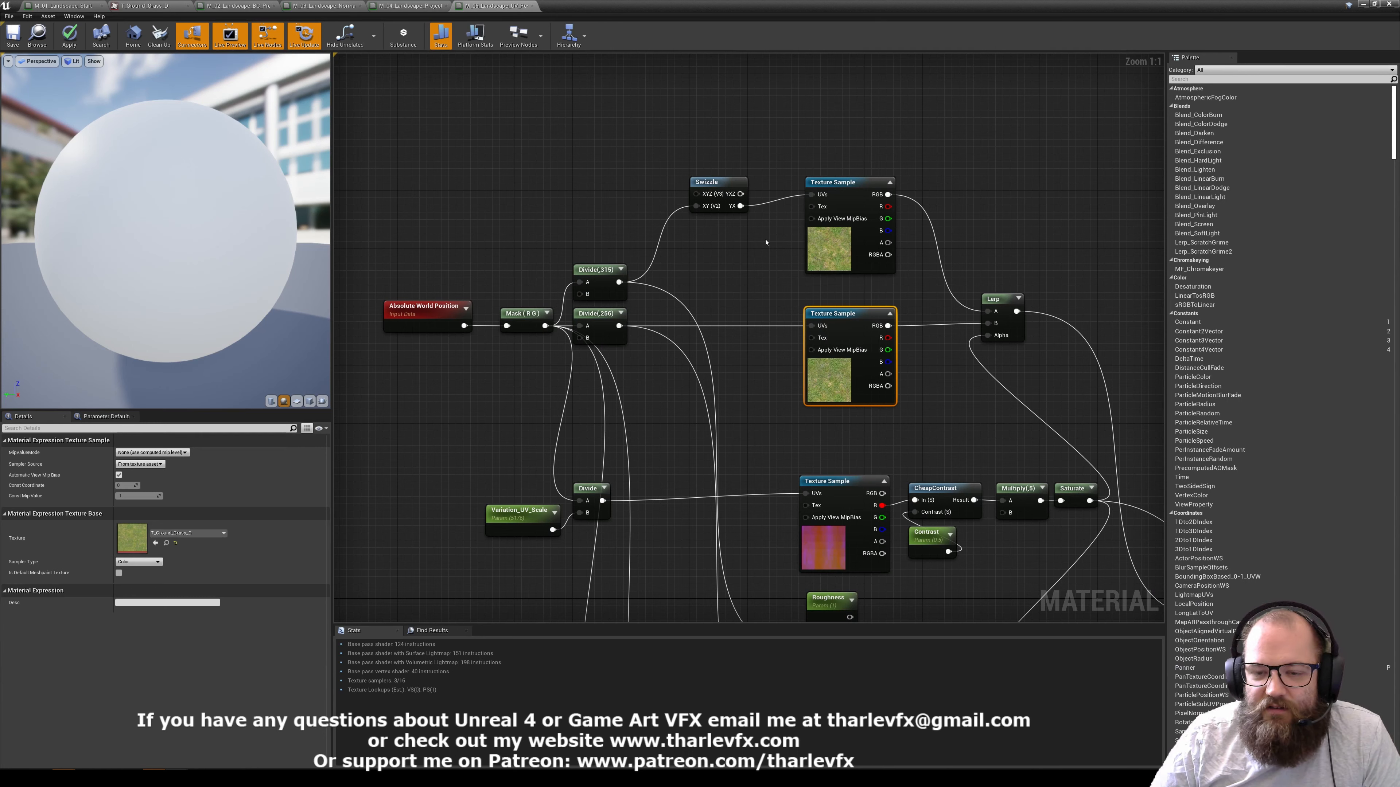
{"action": "left_click", "coordinate": [849, 257]}
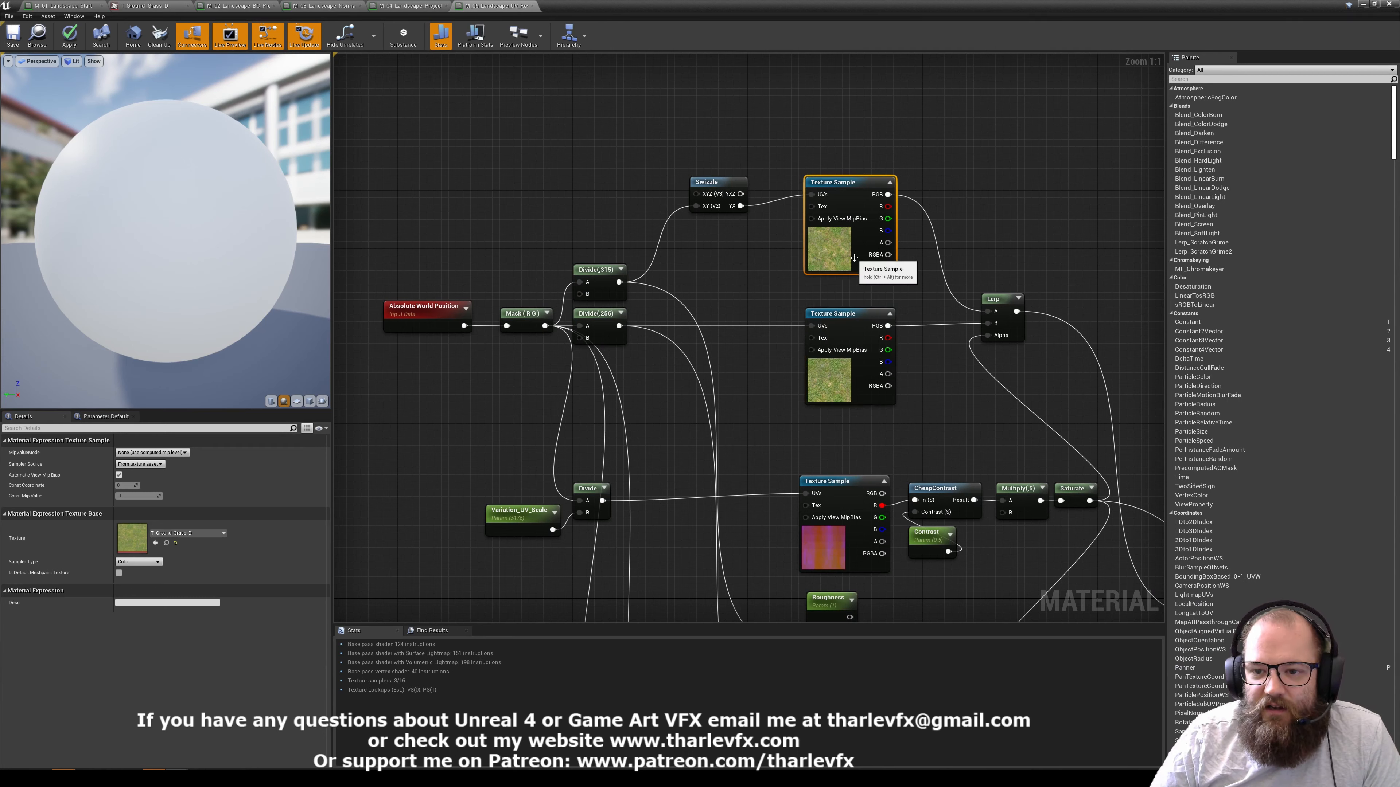
Inspect the Divide(,315) node and the Swizzle branch it feeds, undoing the accidental shift of the Divide node
{"action": "left_click", "coordinate": [608, 269]}
{"action": "left_click_drag", "start_coordinate": [601, 270], "coordinate": [608, 264]}
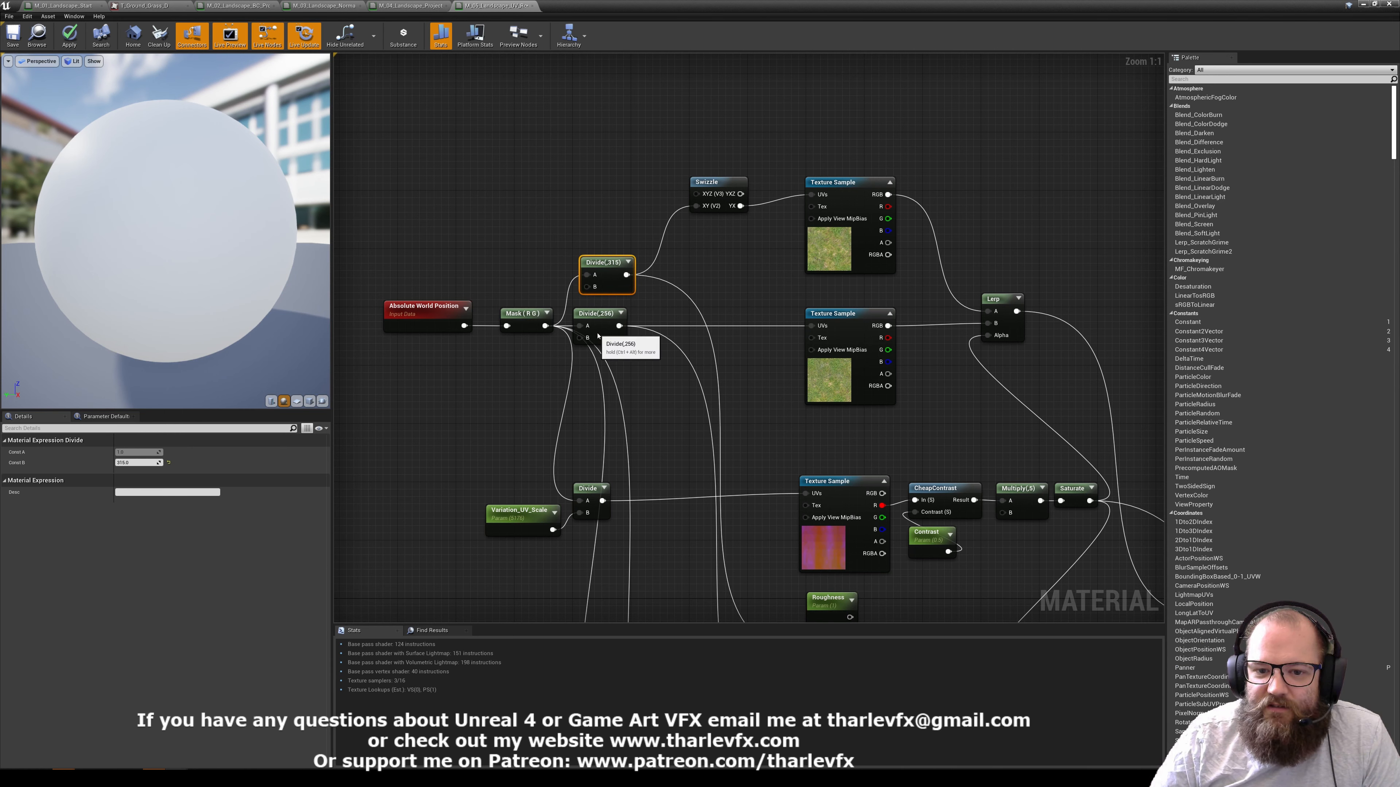
{"action": "key", "text": "ctrl+z"}
{"action": "left_click", "coordinate": [593, 248]}
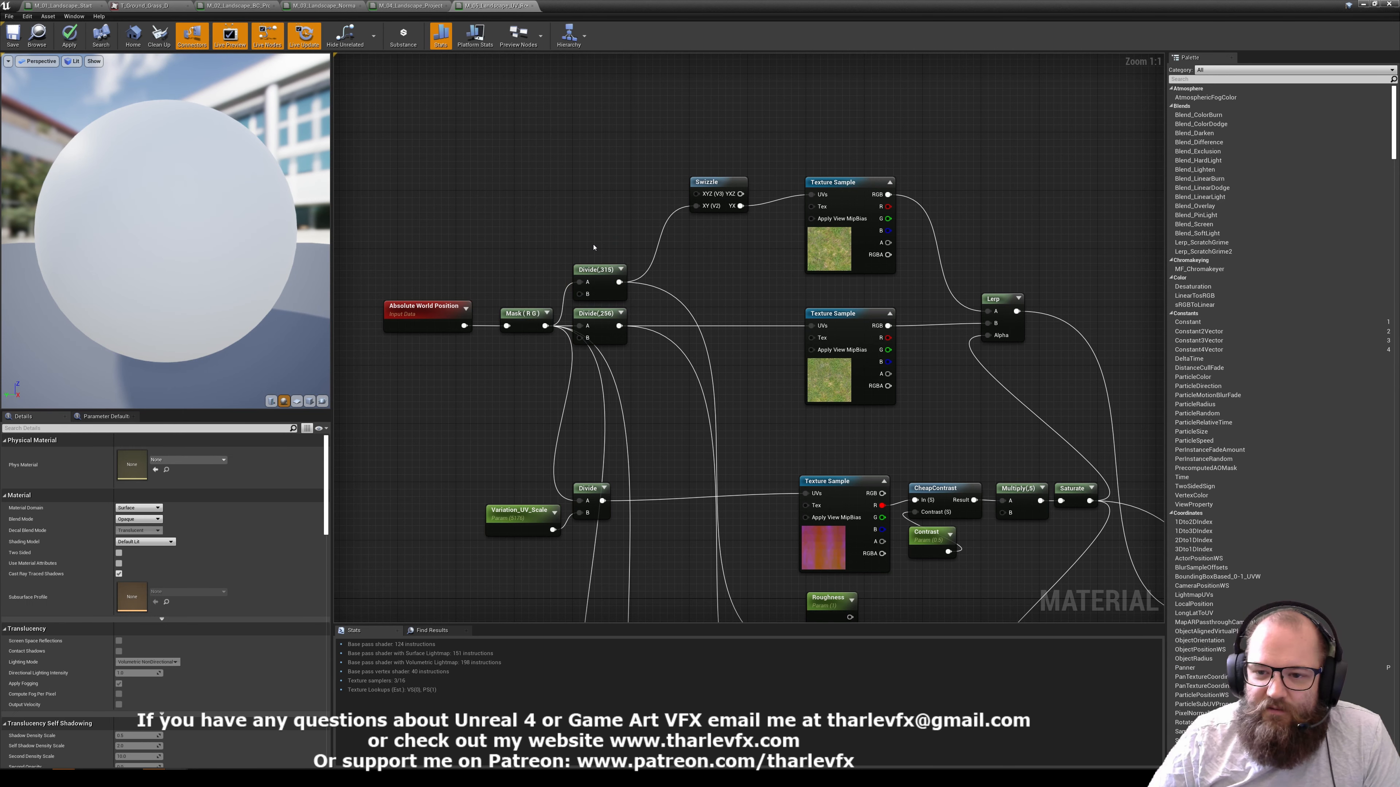
{"action": "right_click_drag", "start_coordinate": [594, 248], "coordinate": [522, 315]}
{"action": "left_click", "coordinate": [777, 325]}
{"action": "left_click_drag", "start_coordinate": [645, 250], "coordinate": [644, 205]}
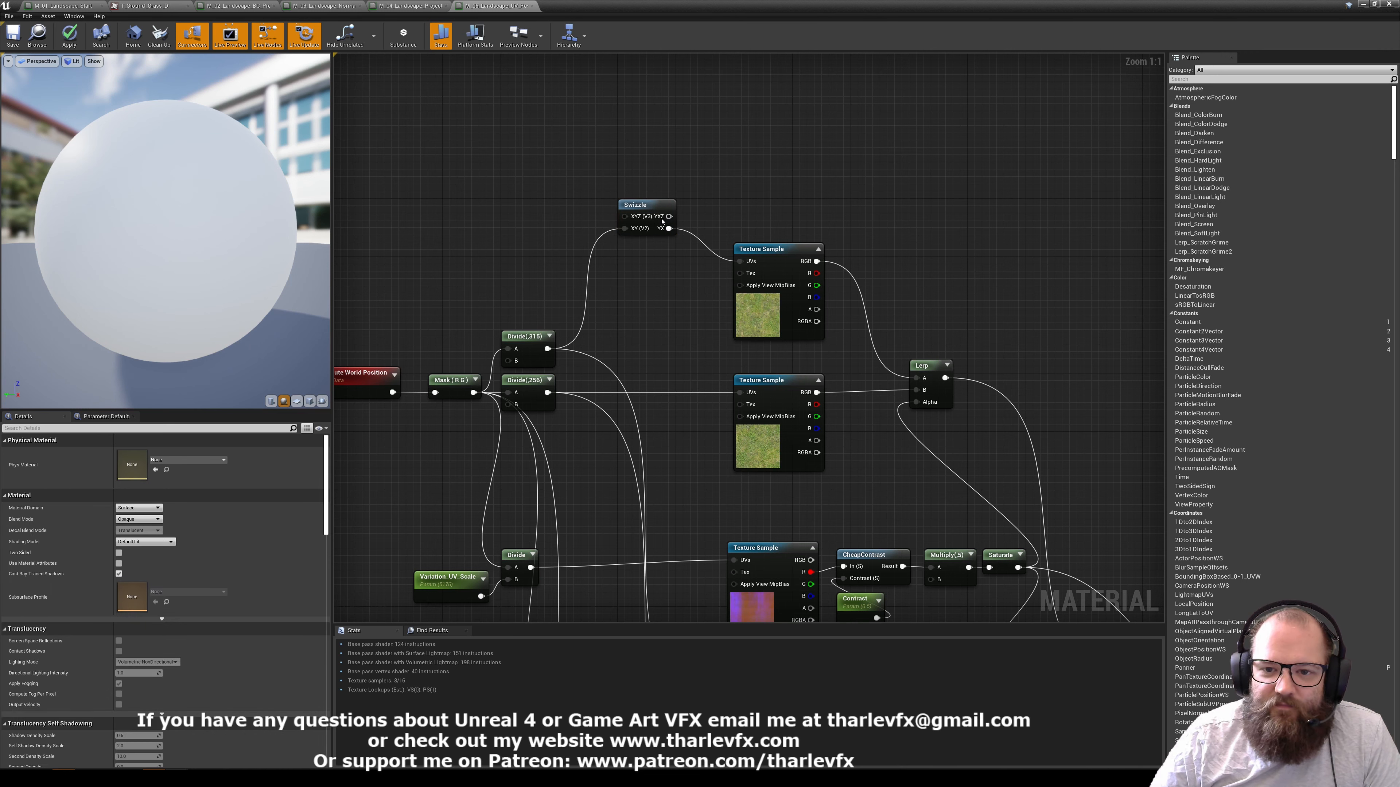
{"action": "left_click", "coordinate": [526, 339]}
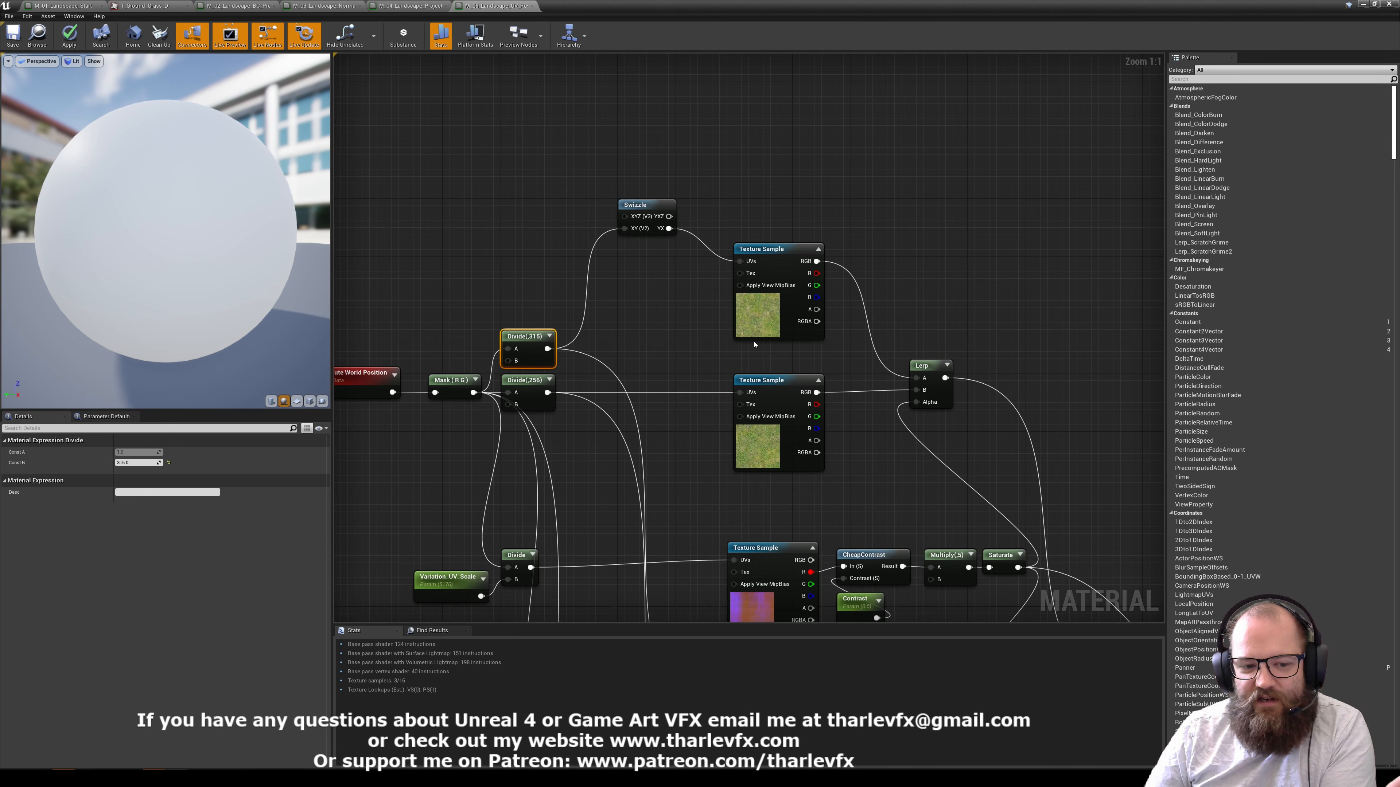
{"action": "left_click", "coordinate": [651, 309]}
{"action": "right_click_drag", "start_coordinate": [628, 281], "coordinate": [644, 281]}
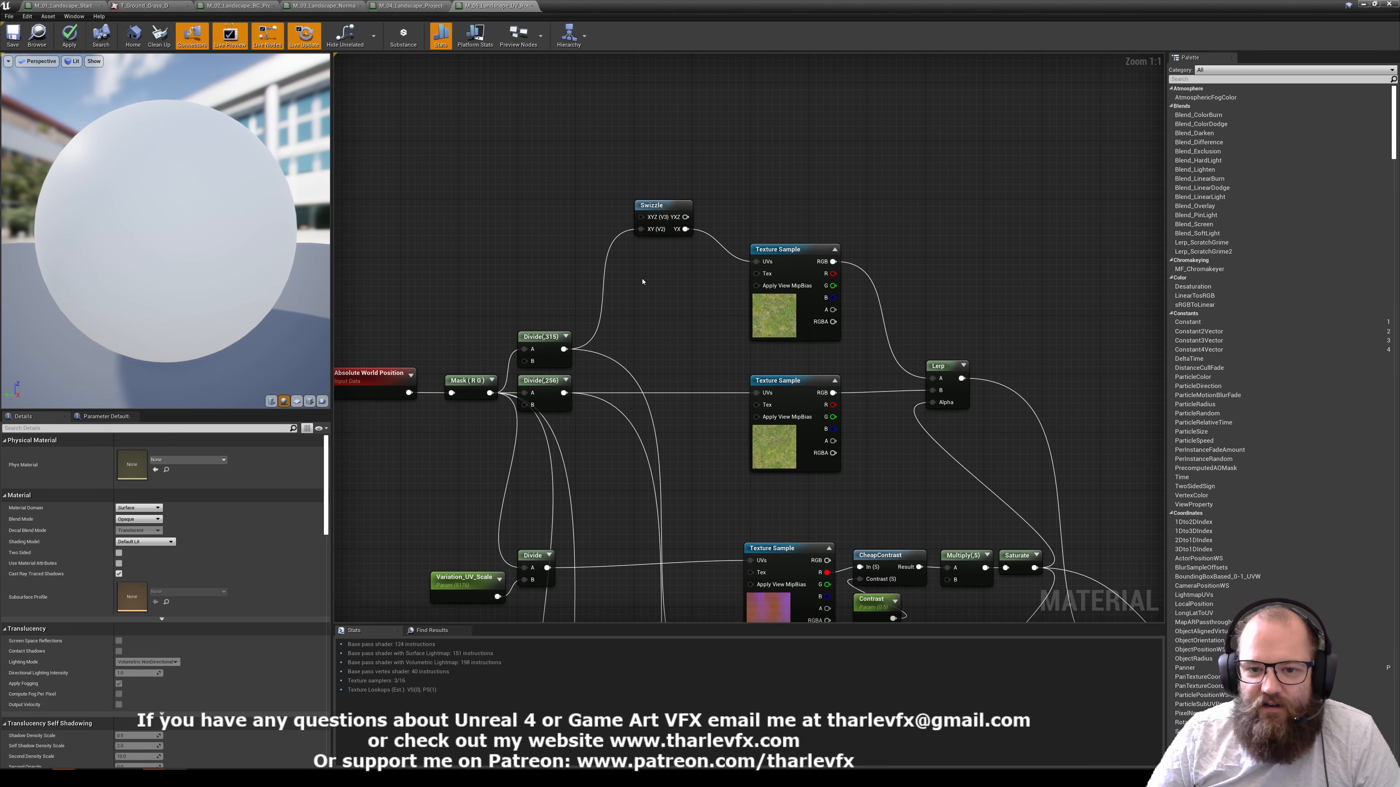
Add a Rotator node below Swizzle and wire Divide(,315) through it into the upper grass Texture Sample's UVs
{"action": "right_click", "coordinate": [635, 267]}
{"action": "type", "text": "rot"}
{"action": "key", "text": "Return"}
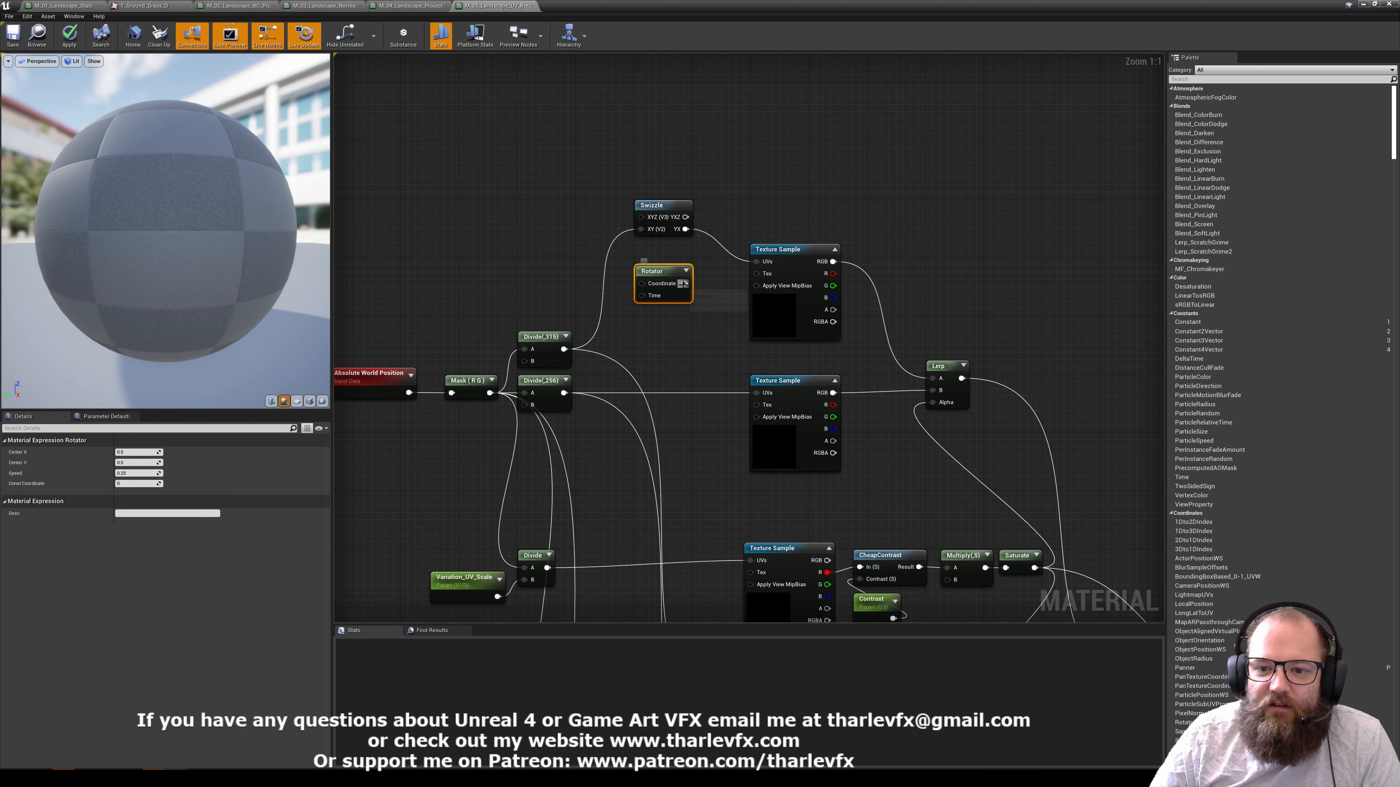
{"action": "left_click_drag", "start_coordinate": [564, 348], "coordinate": [756, 261]}
{"action": "left_click", "coordinate": [703, 275]}
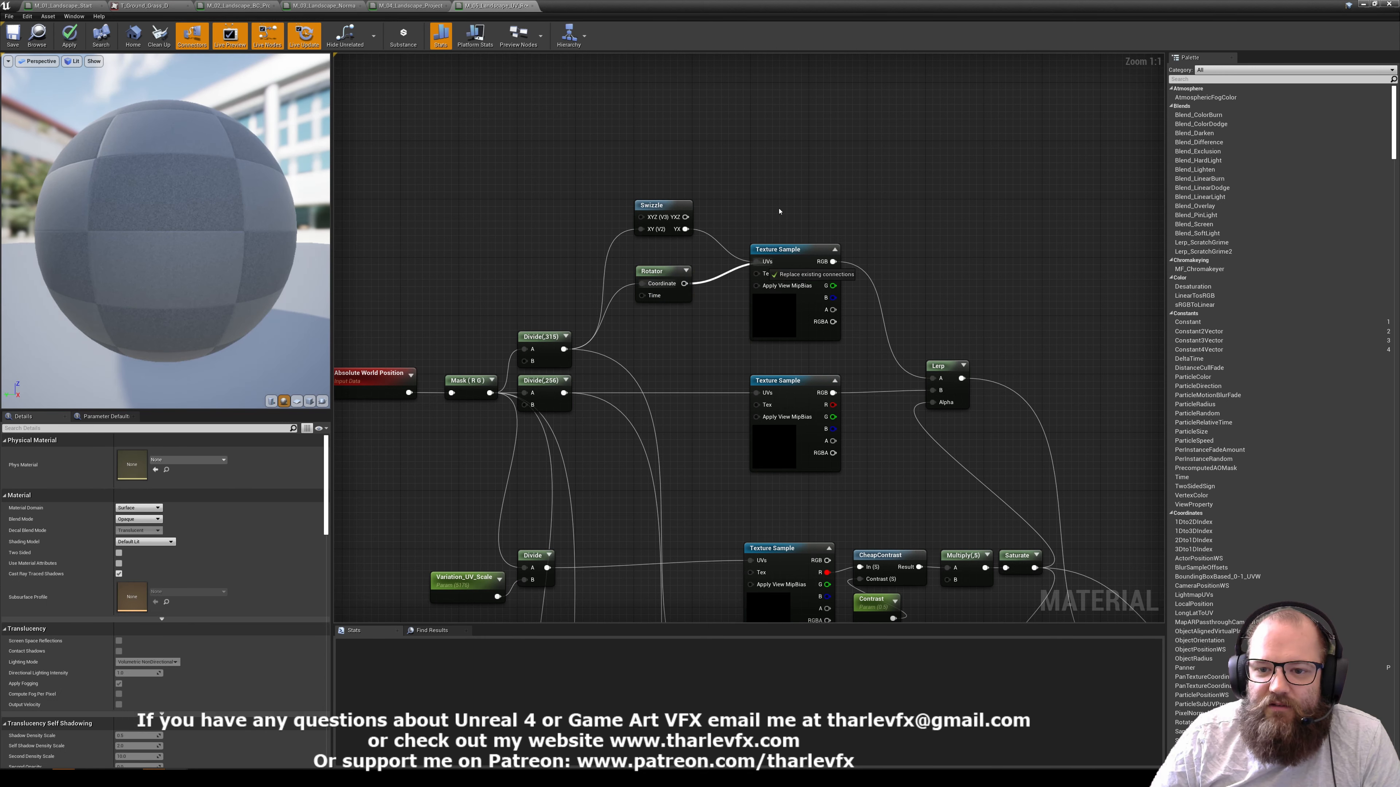
{"action": "left_click", "coordinate": [671, 292]}
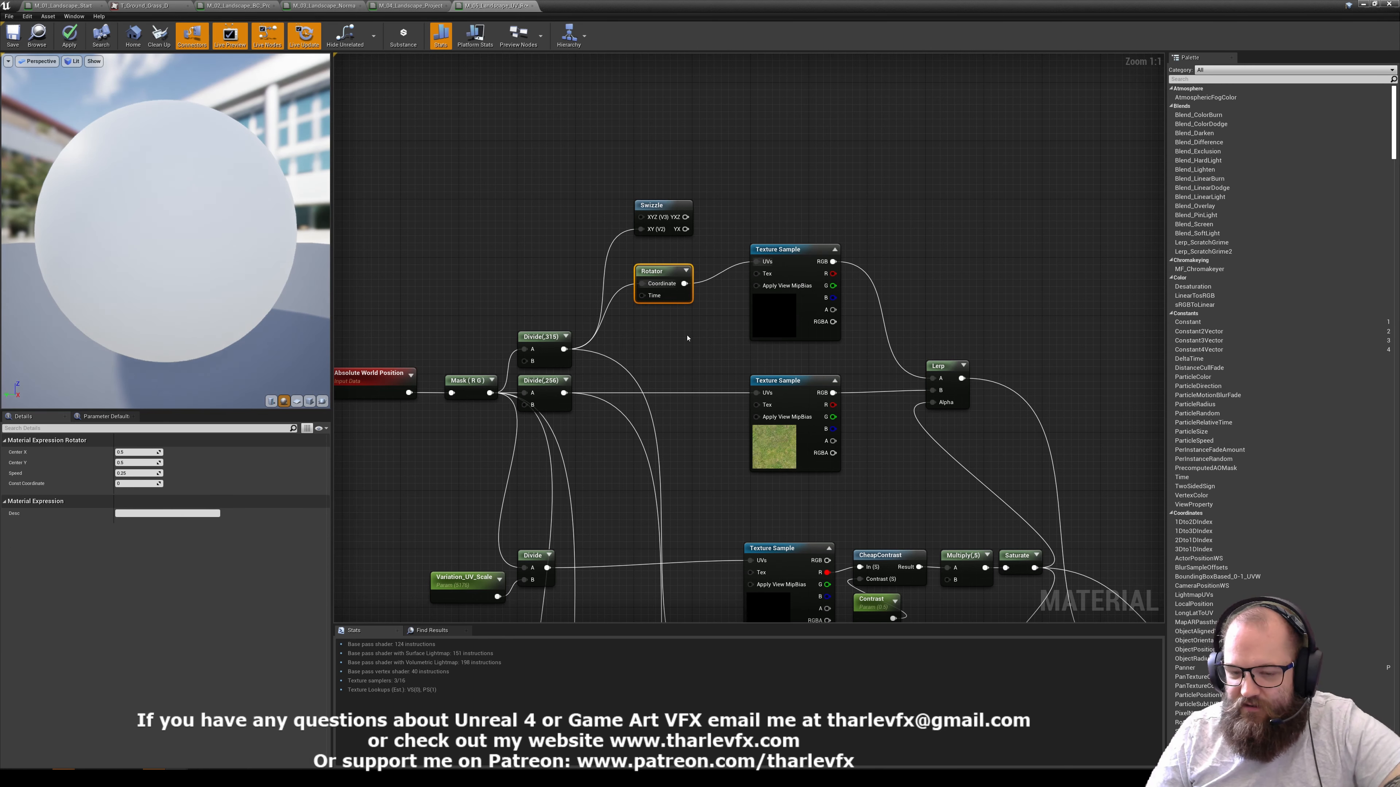
Connect the Swizzle YXZ output to the upper grass Texture Sample's UVs and delete the Rotator node
{"action": "left_click_drag", "start_coordinate": [759, 262], "coordinate": [683, 217]}
{"action": "left_click", "coordinate": [662, 279]}
{"action": "key", "text": "Delete"}
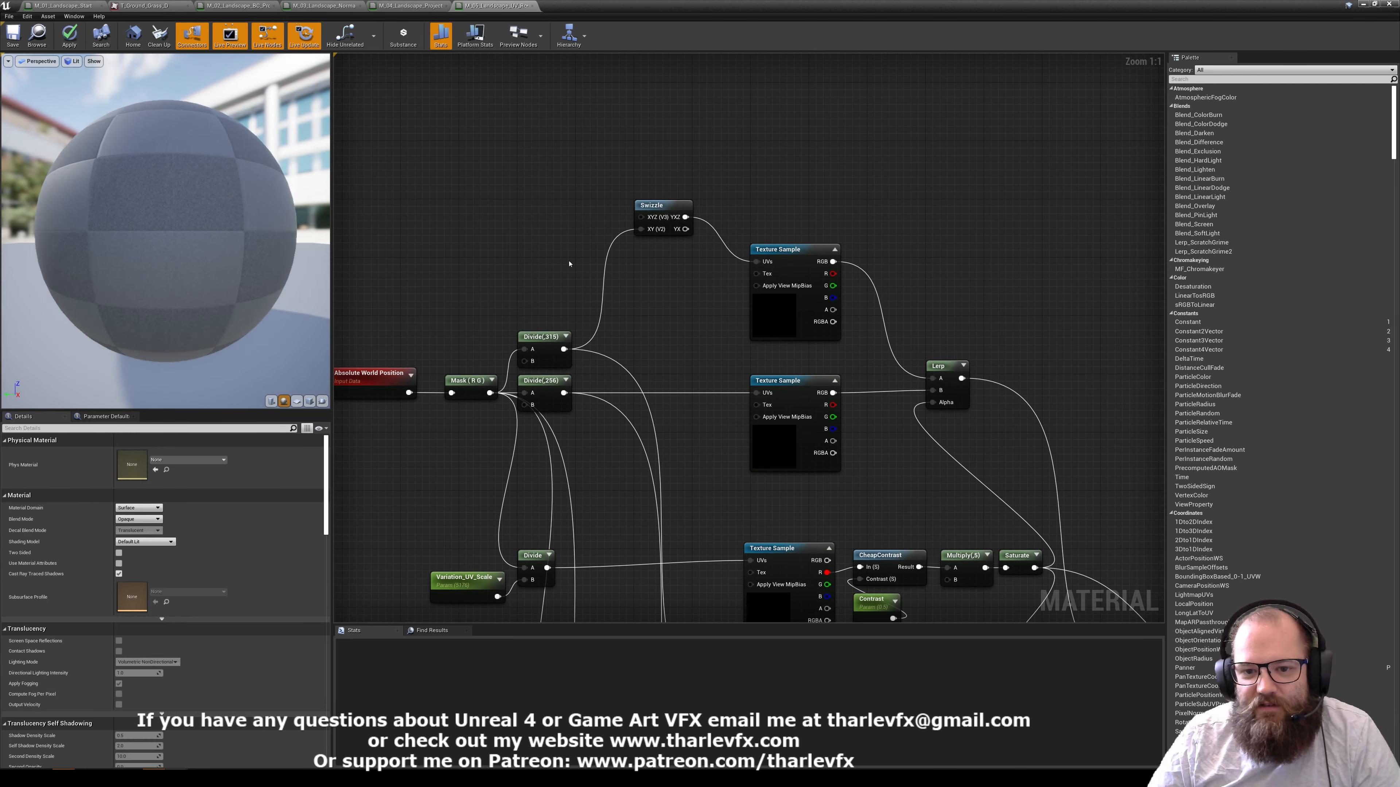
Move the Swizzle node down so it lines up with the upper grass Texture Sample
{"action": "scroll", "coordinate": [613, 306], "scroll_direction": "down", "scroll_amount": 2}
{"action": "right_click_drag", "start_coordinate": [613, 305], "coordinate": [552, 204]}
{"action": "left_click_drag", "start_coordinate": [585, 129], "coordinate": [584, 162]}
{"action": "left_click", "coordinate": [621, 140]}
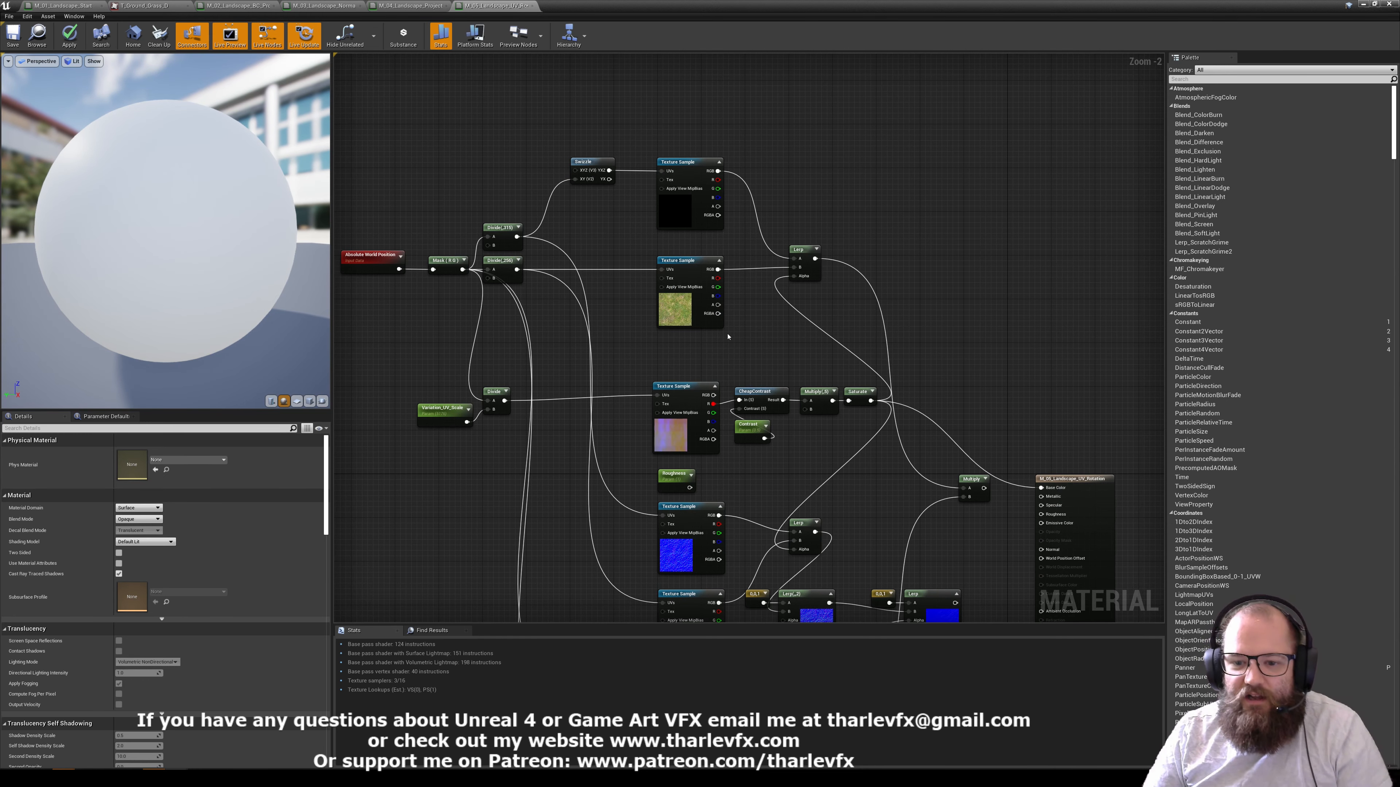
Connect the Multiply output back to Base Color in place of the Saturate mask
{"action": "right_click_drag", "start_coordinate": [824, 289], "coordinate": [728, 213]}
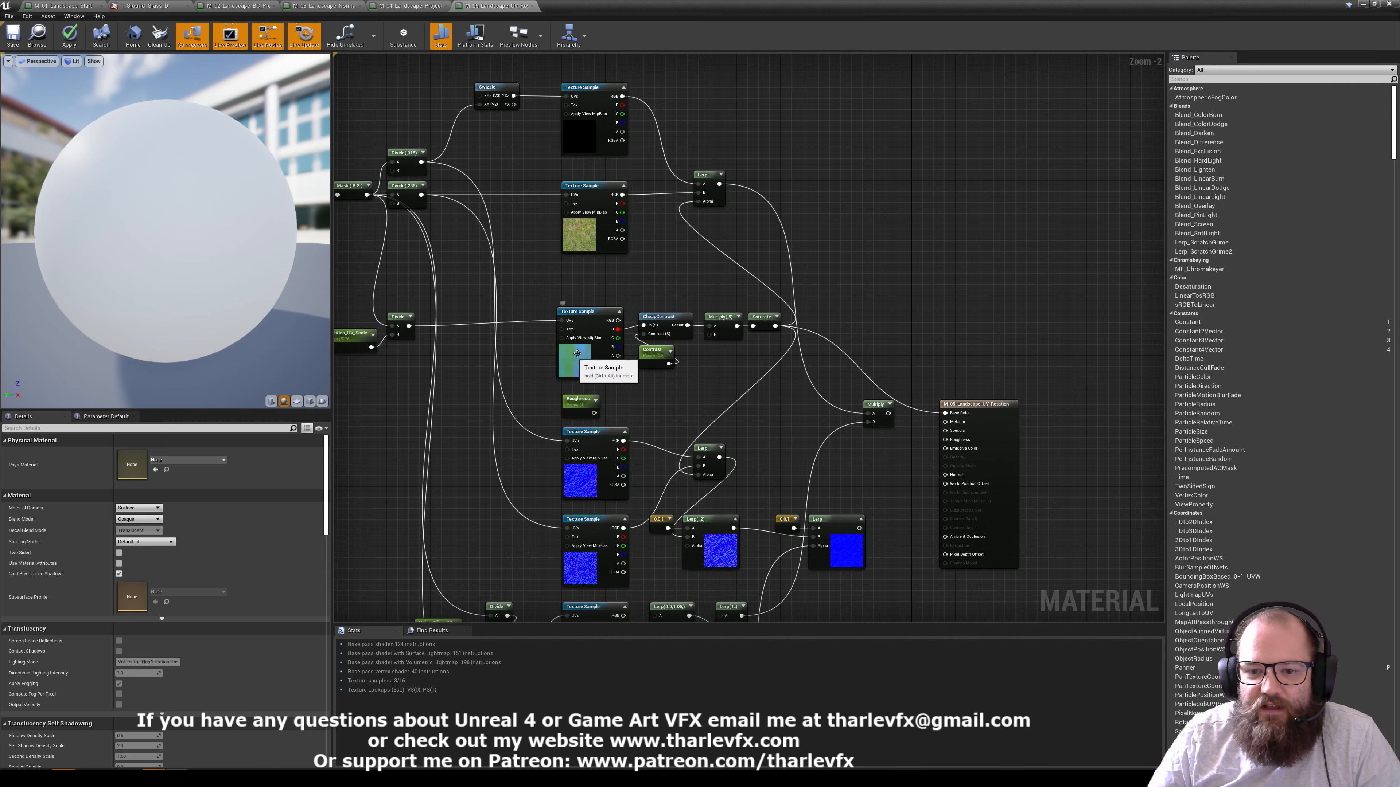
{"action": "left_click_drag", "start_coordinate": [945, 413], "coordinate": [888, 414]}
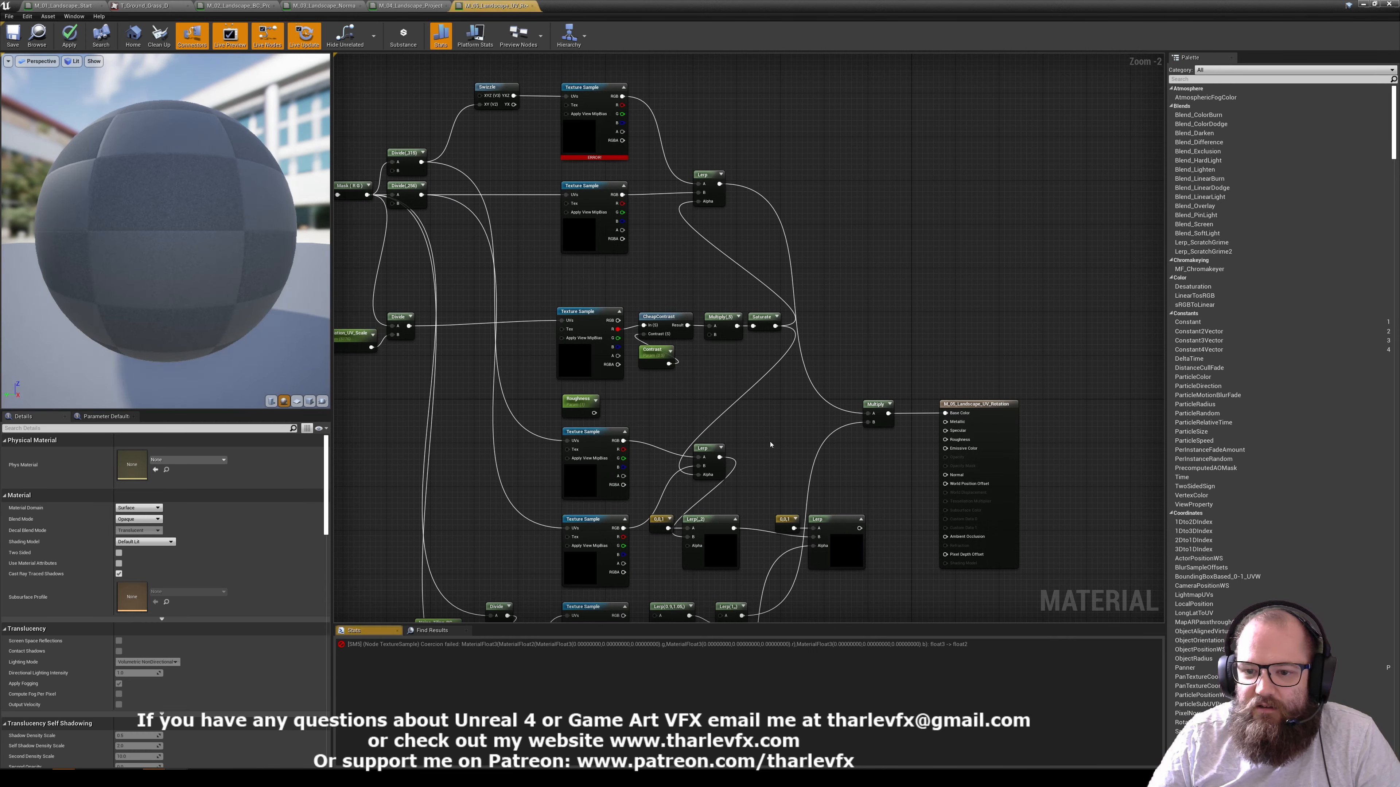